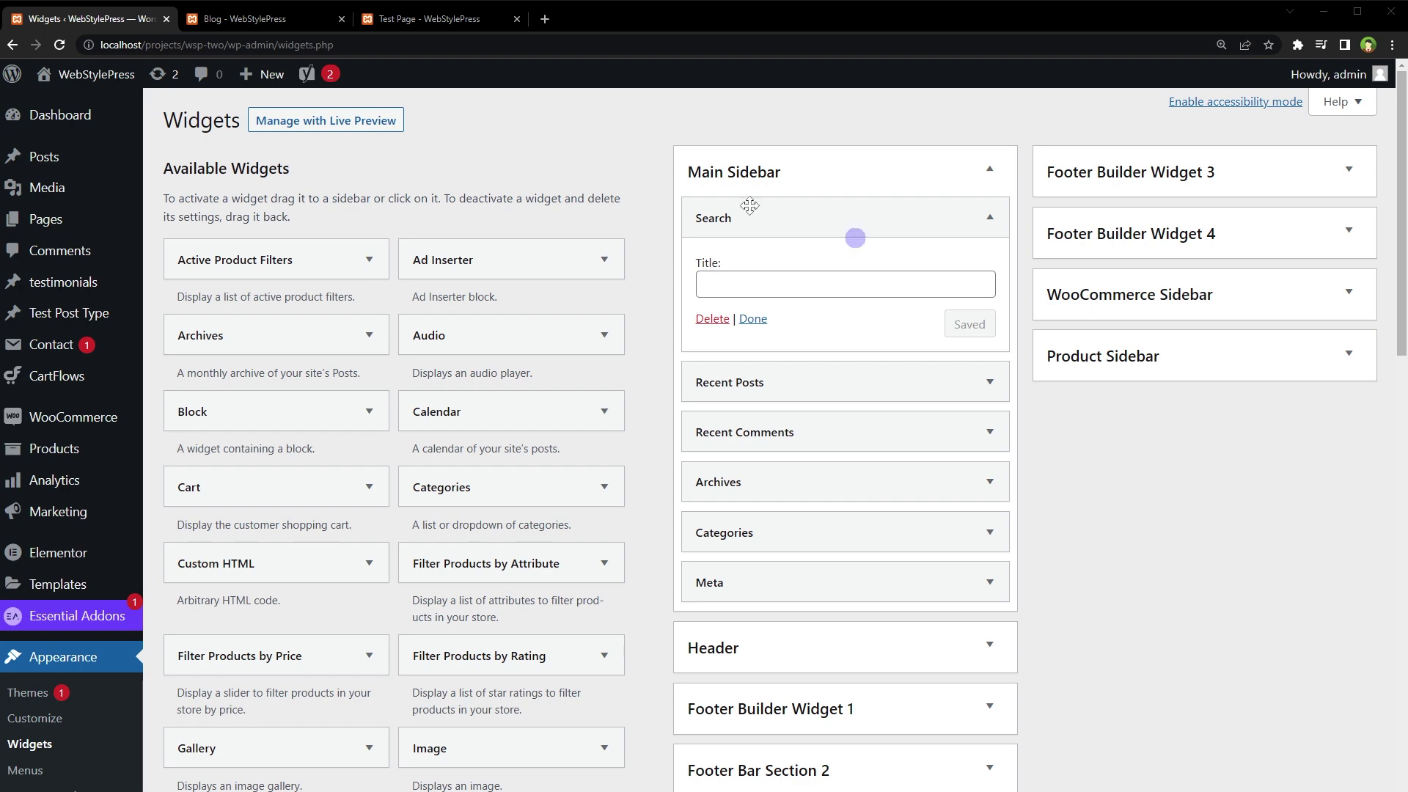
- Look over the blog page and the Test Page on the front end
left_click(242, 16)
scroll(349, 384, "down", 7)
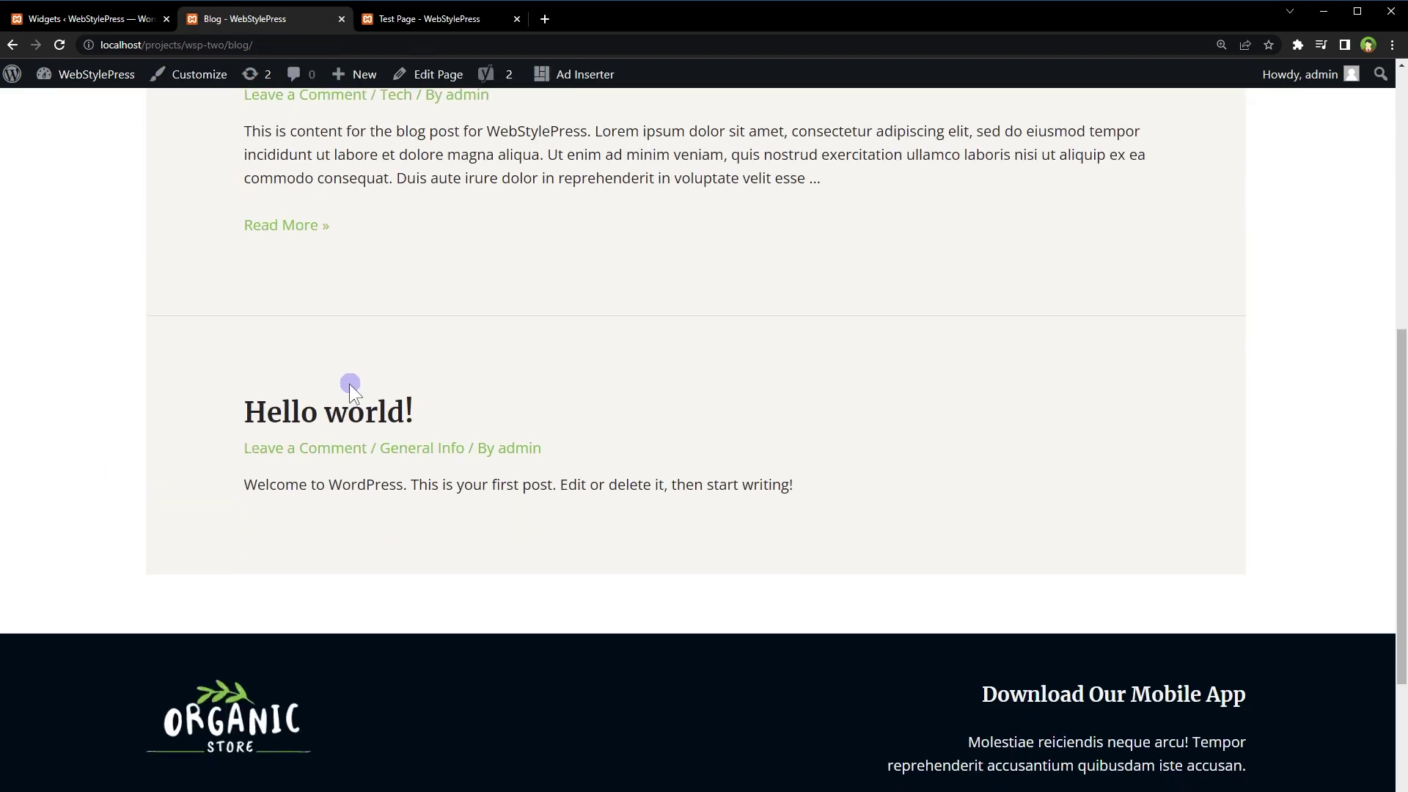
scroll(348, 384, "up", 7)
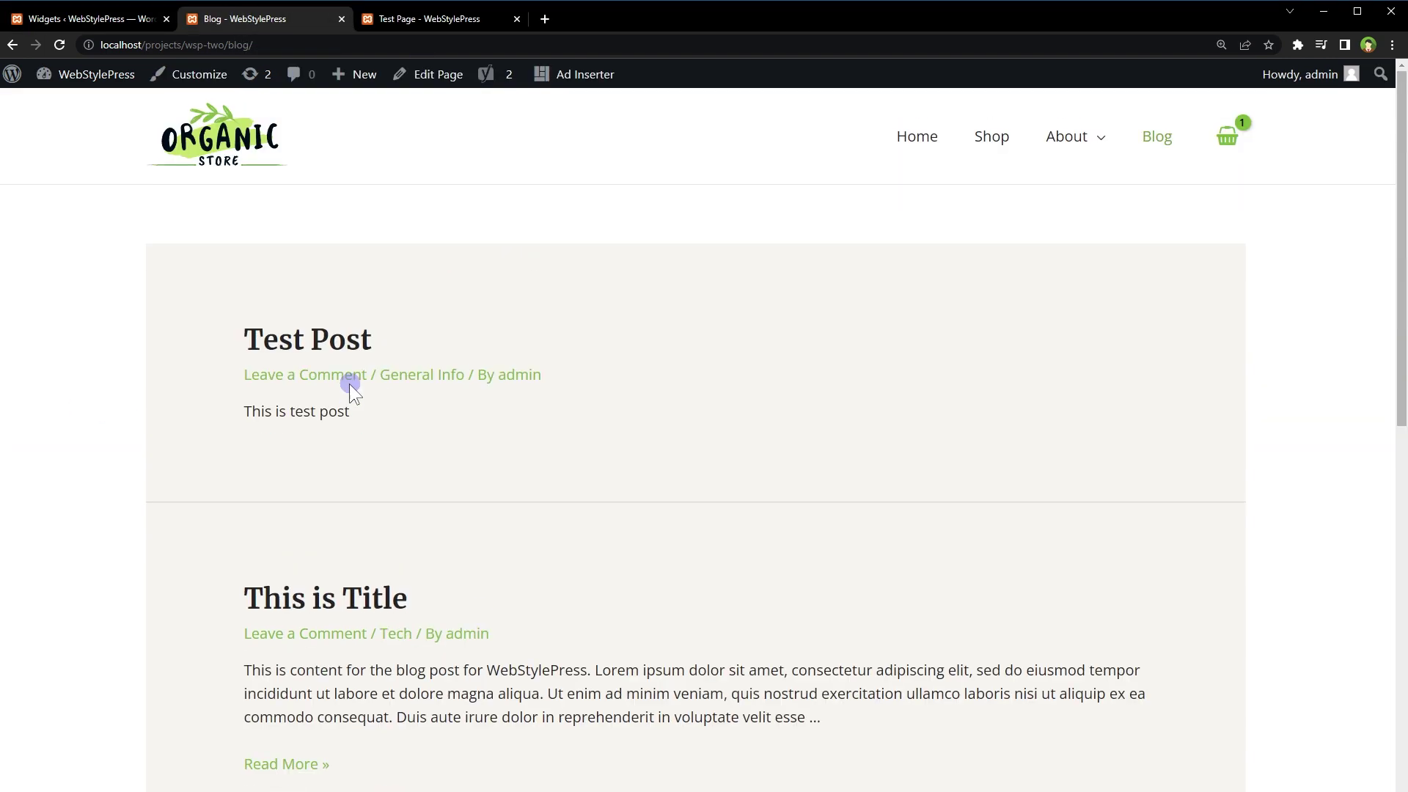
left_click(443, 26)
left_click_drag(219, 312, 1141, 522)
left_click(1264, 536)
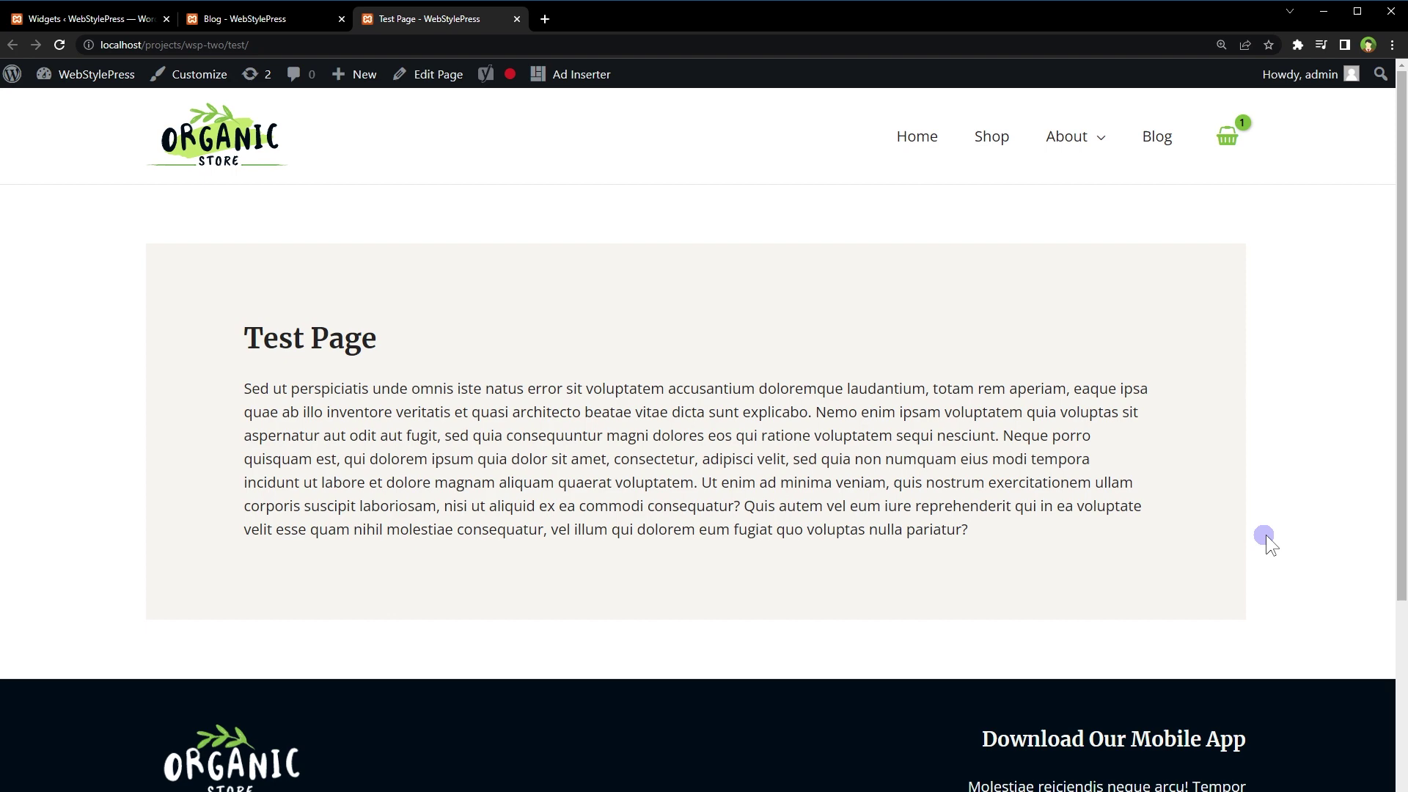
- In the Customizer, give Pages a Boxed container with Right Sidebar layout and publish
left_click(32, 19)
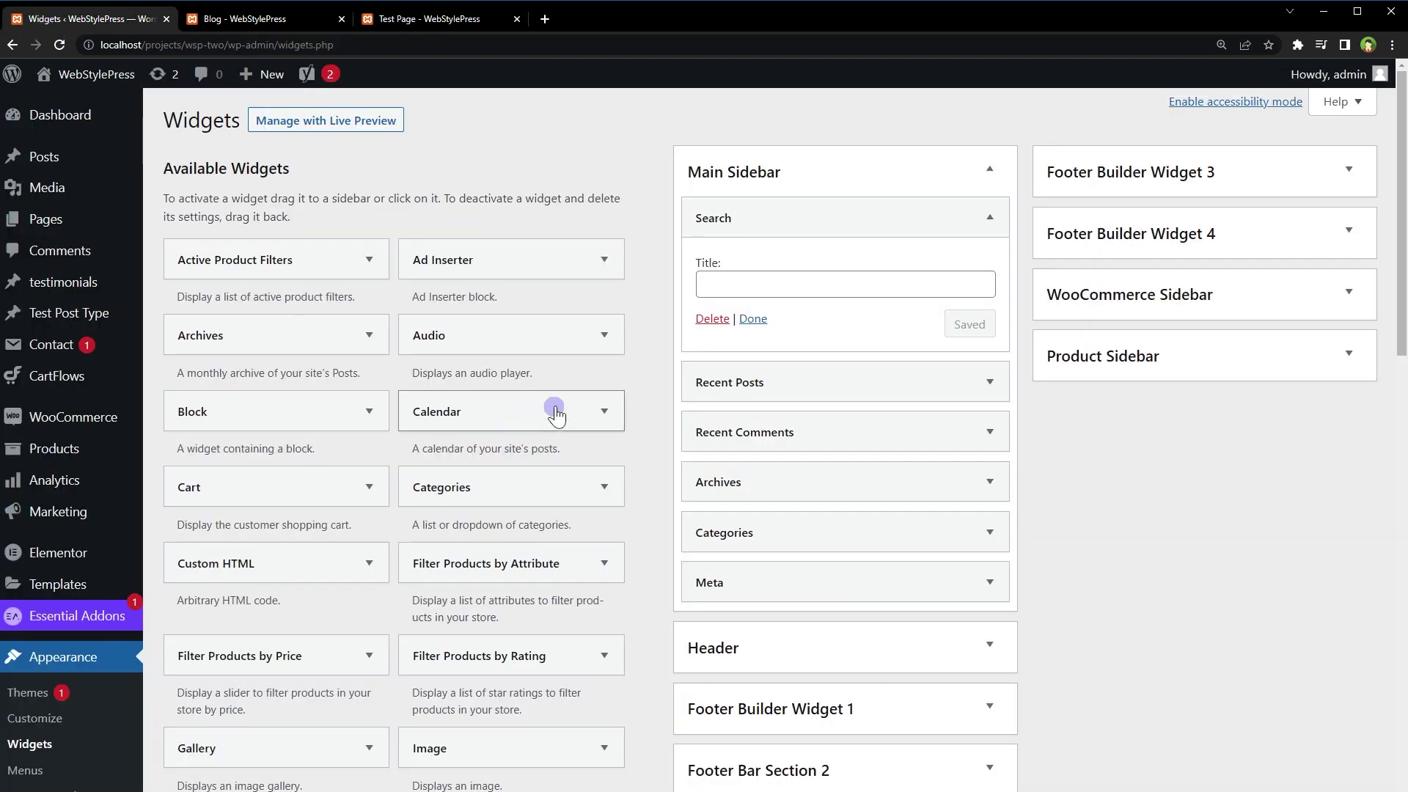
scroll(103, 478, "down", 5)
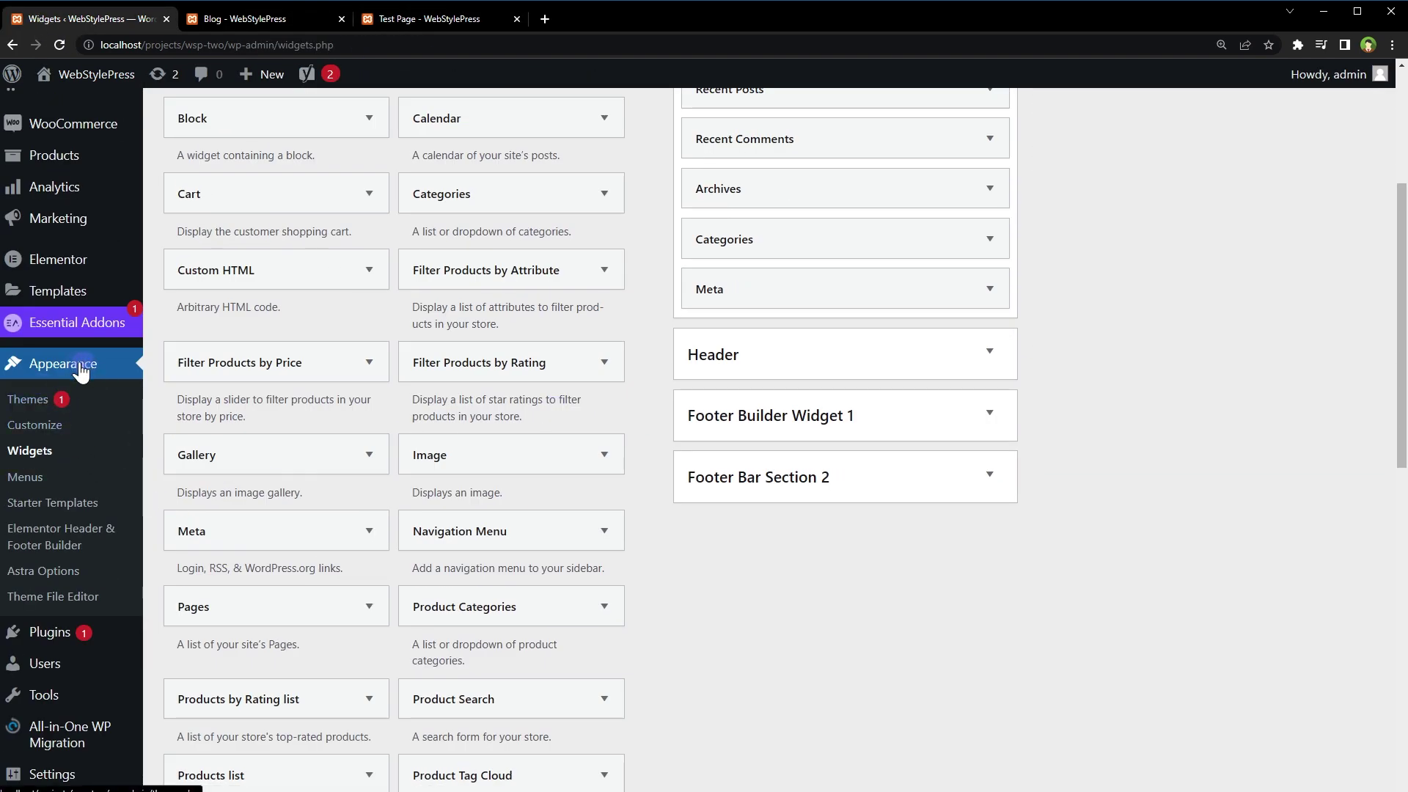
middle_click(55, 425)
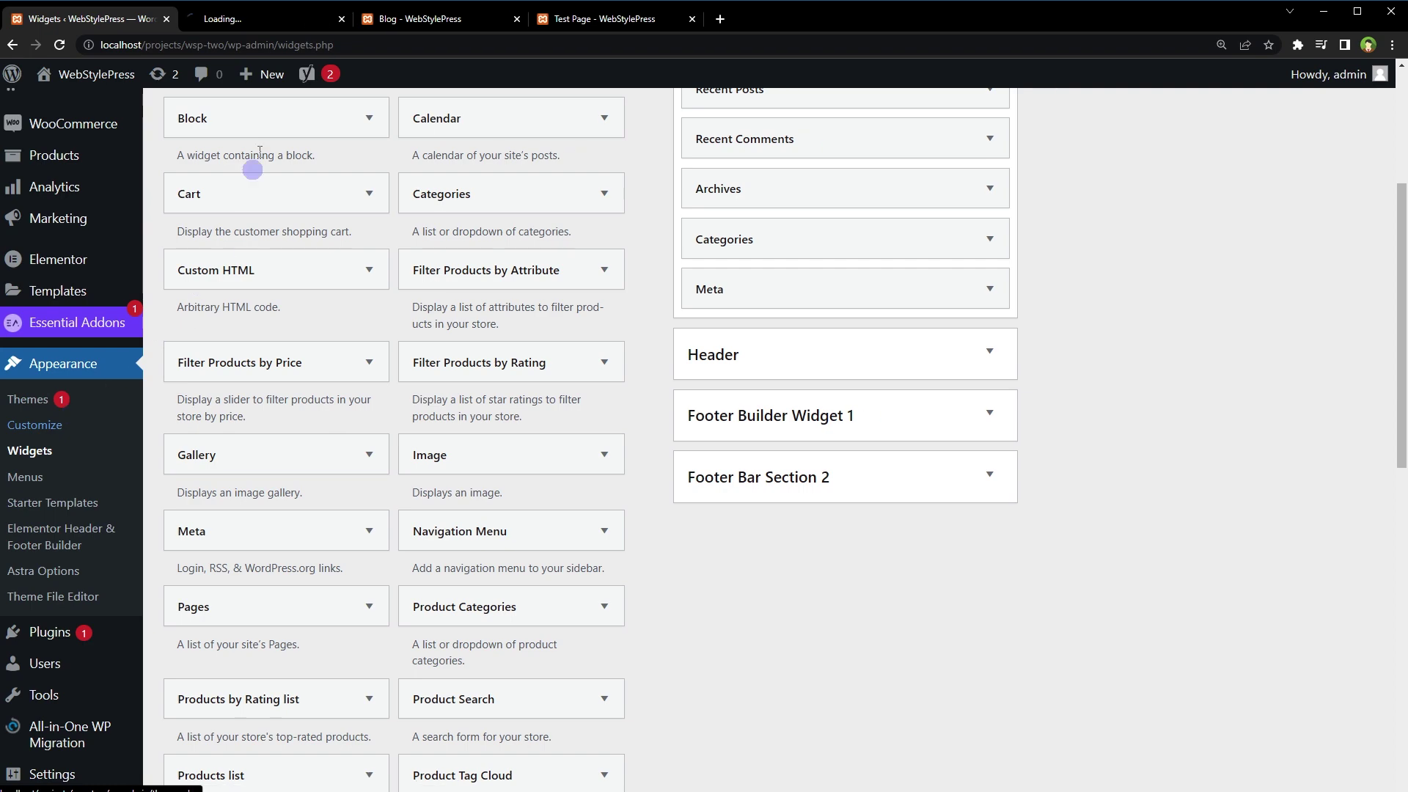
left_click(282, 19)
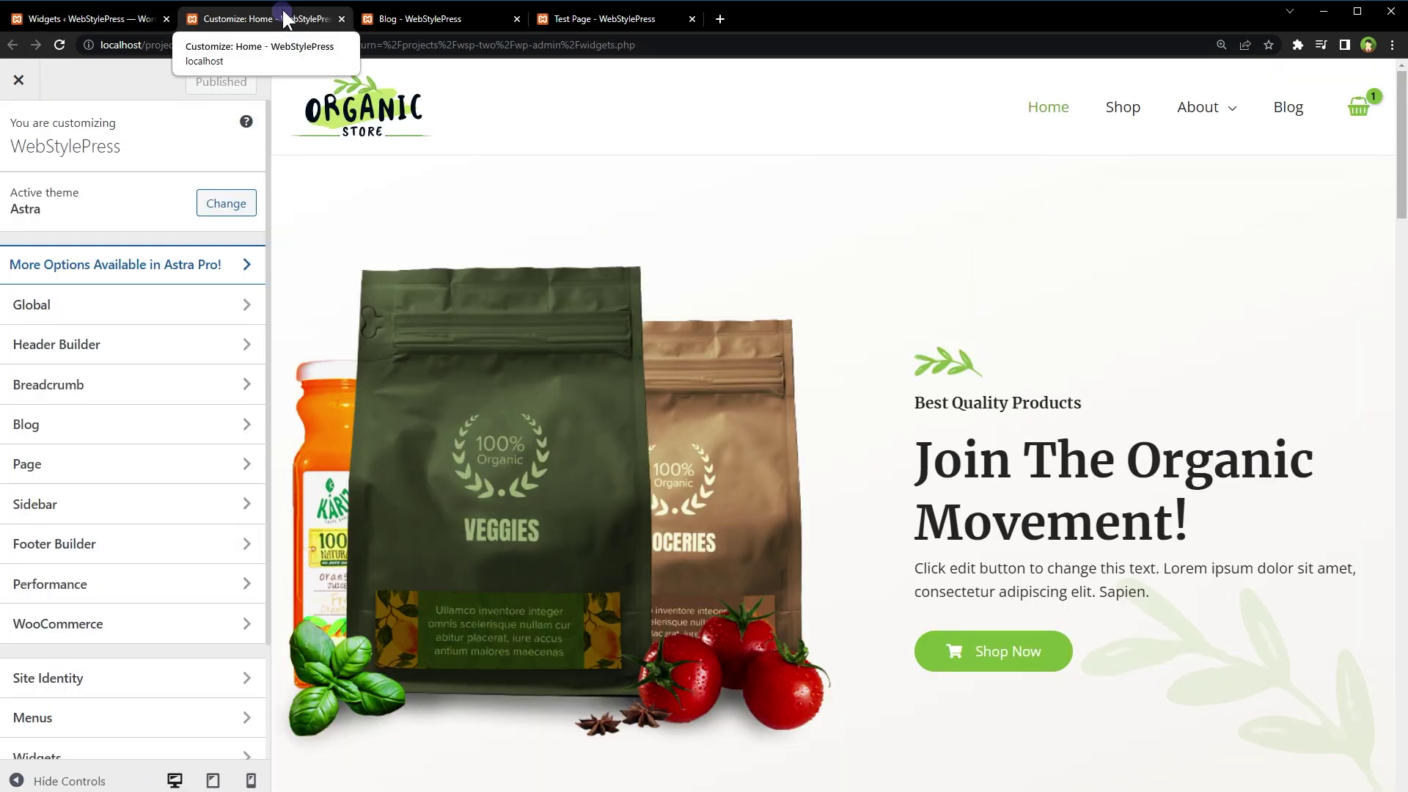
left_click(110, 466)
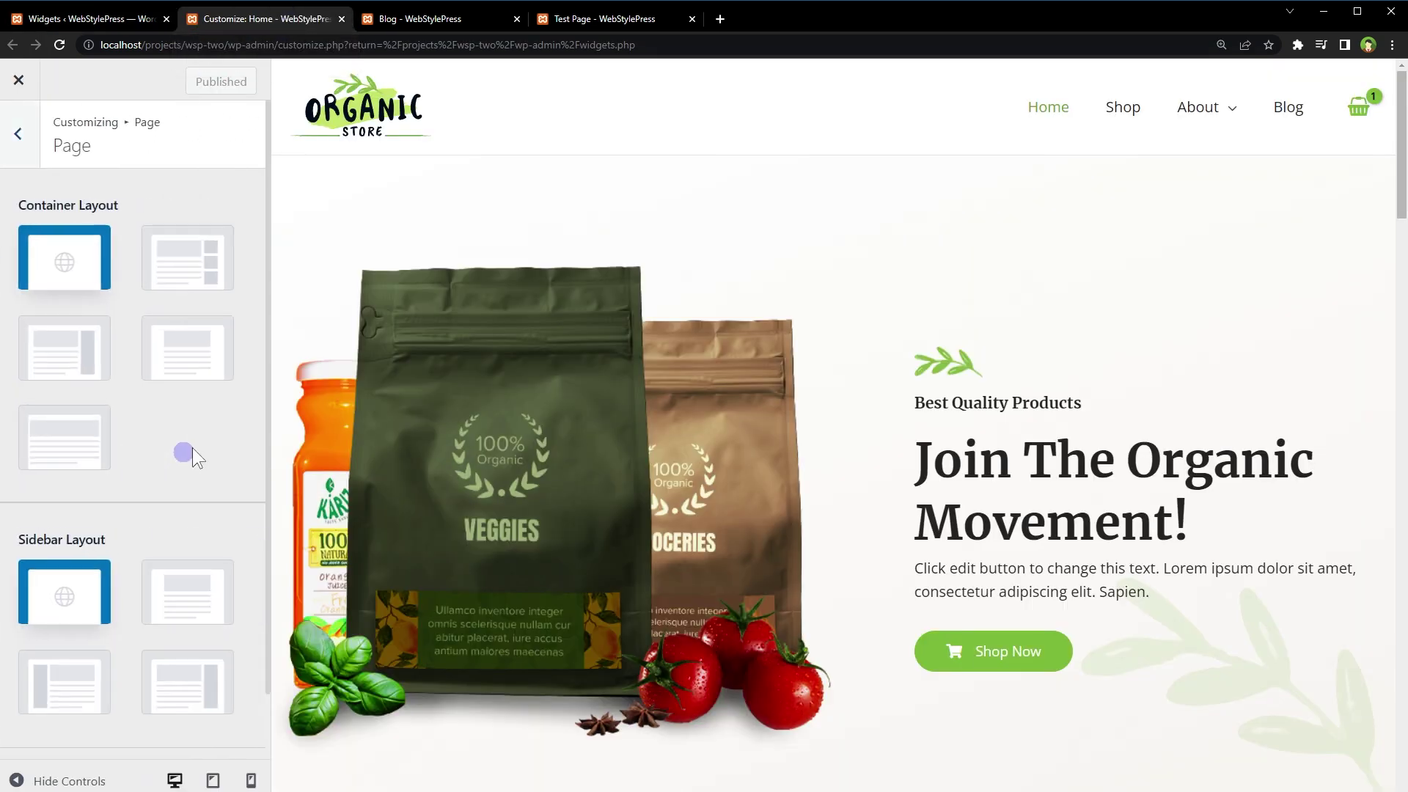
left_click(200, 279)
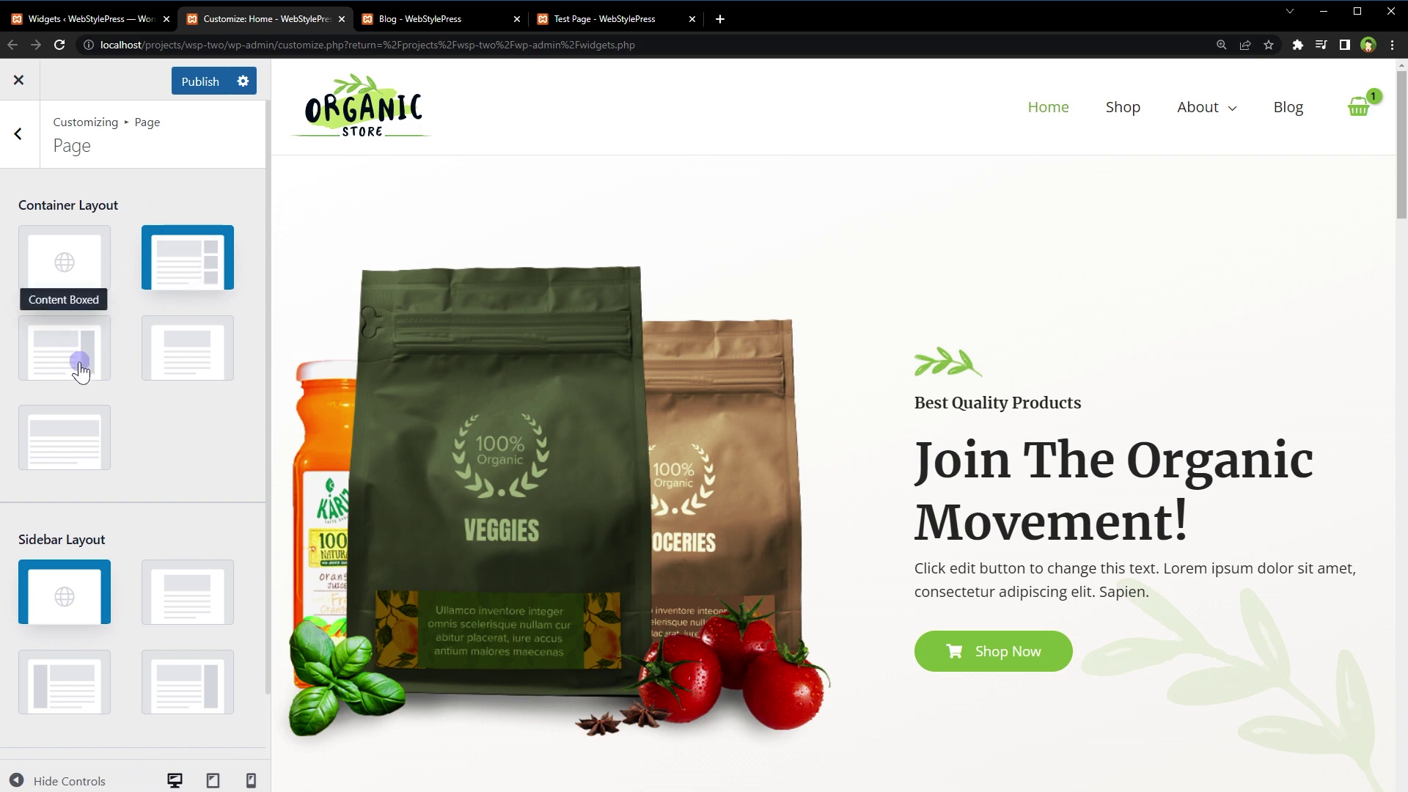
scroll(189, 438, "down", 1)
scroll(189, 433, "down", 1)
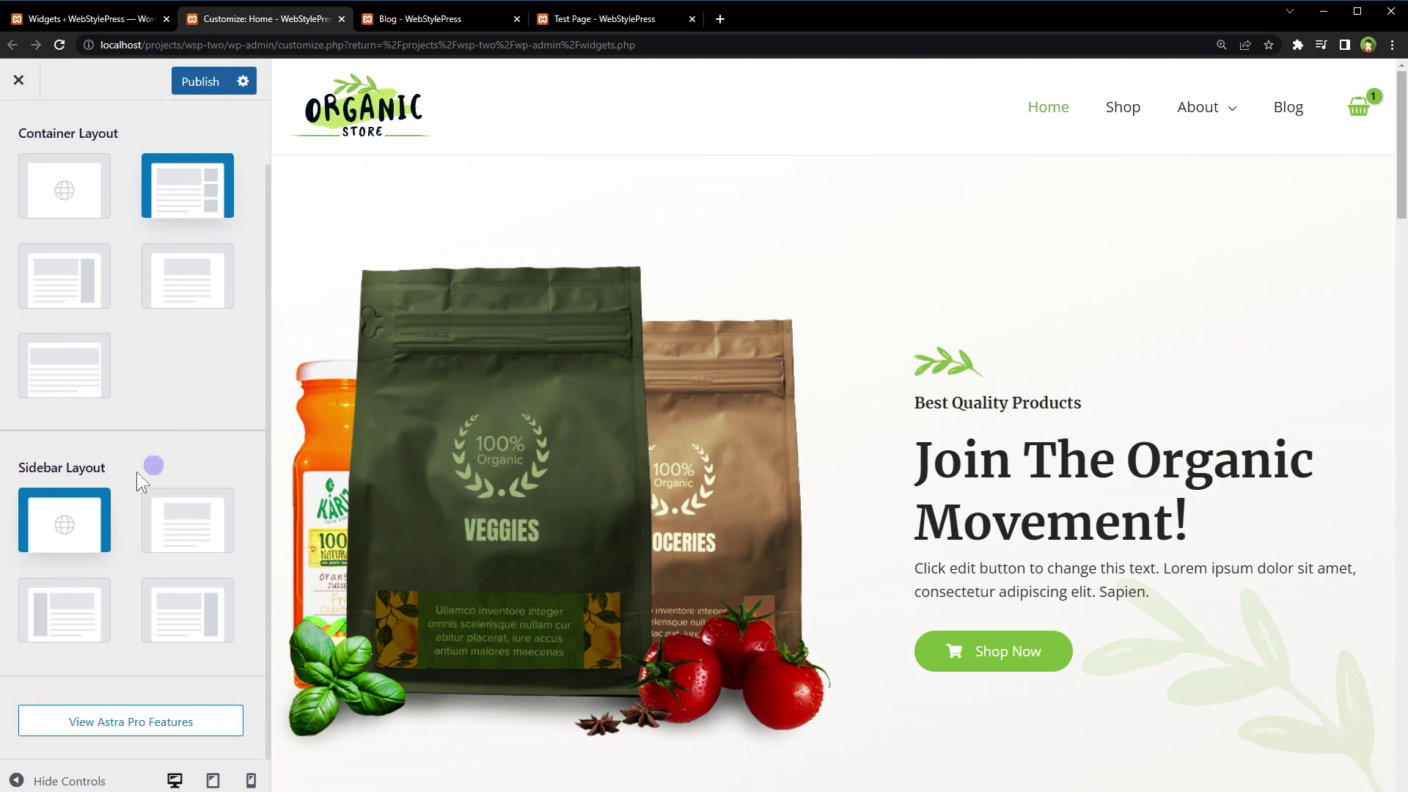
left_click(187, 605)
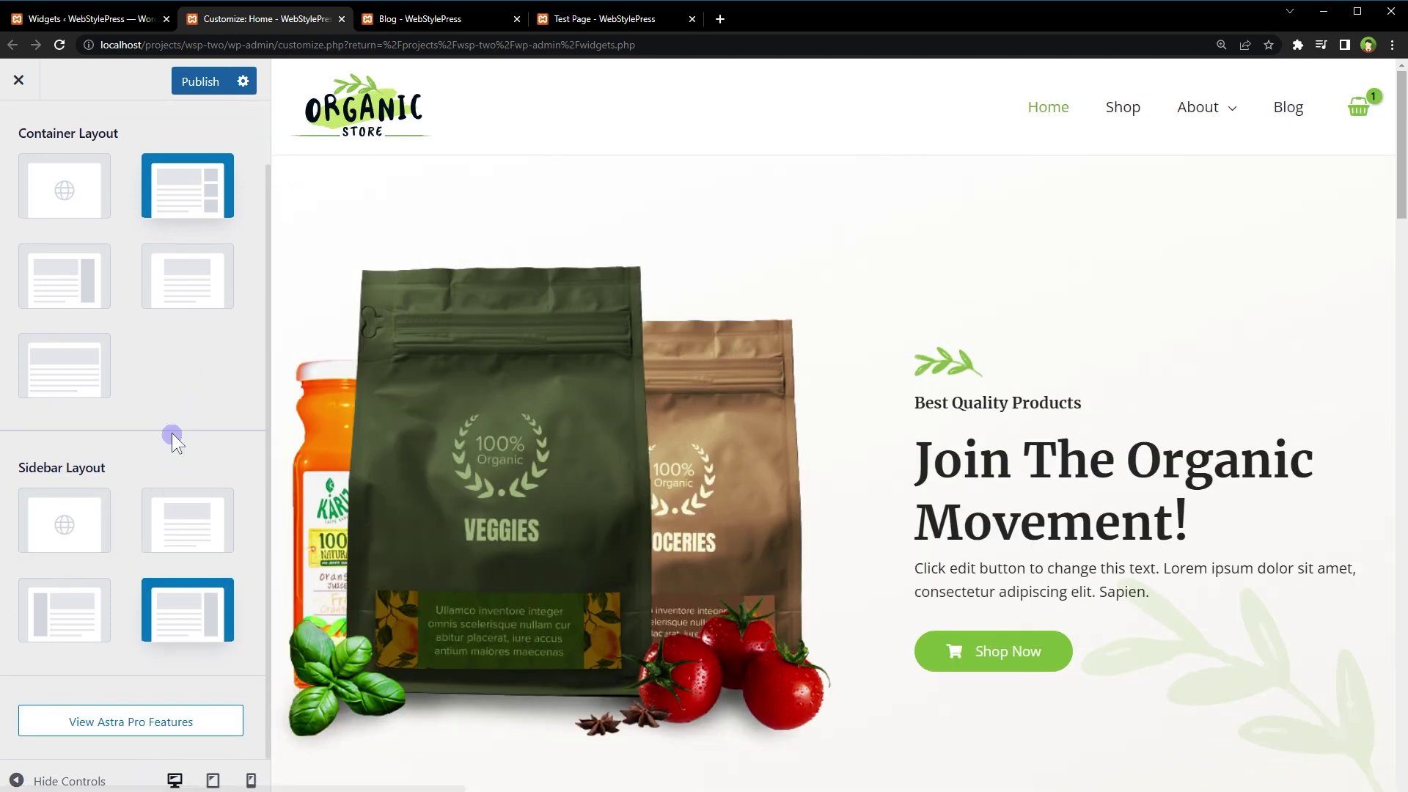
left_click(190, 88)
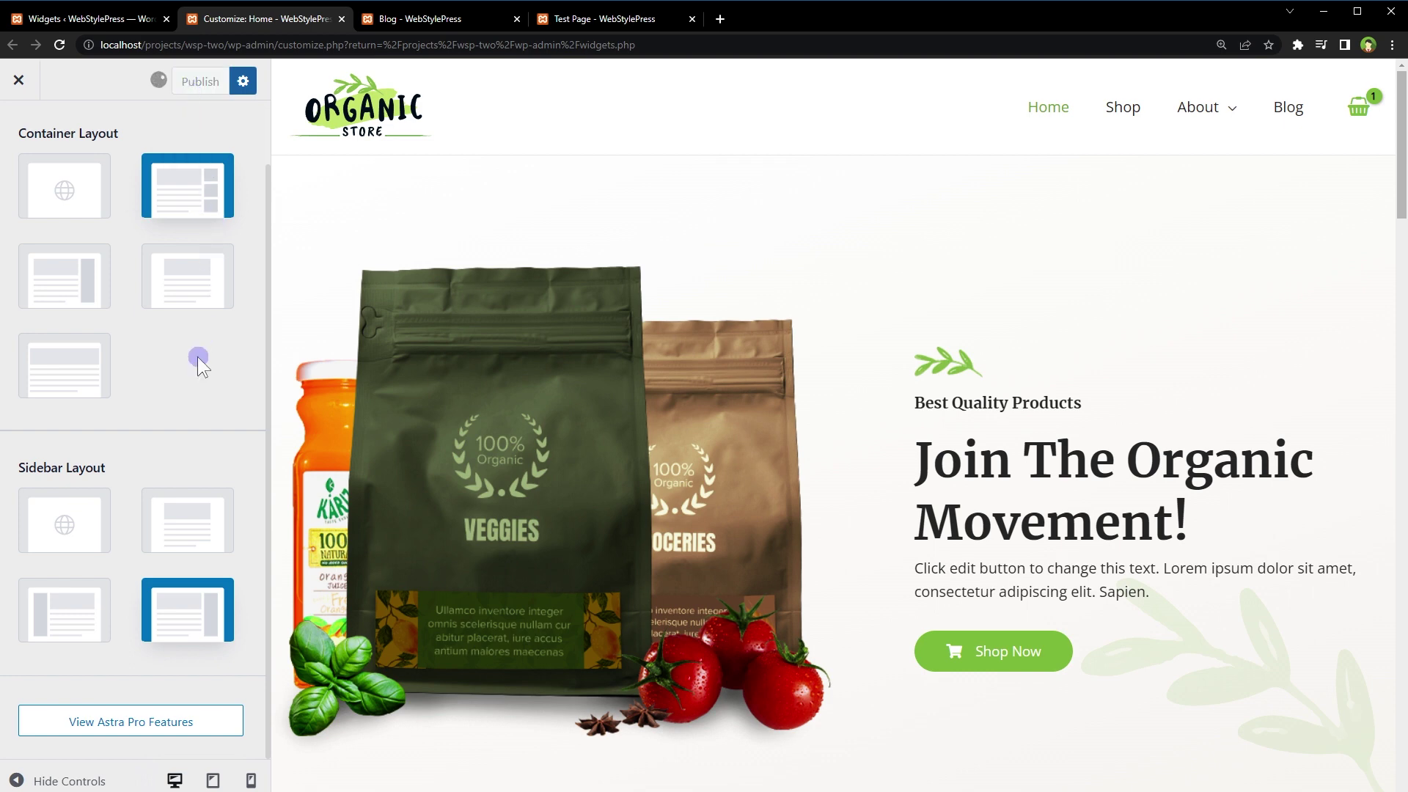
scroll(166, 486, "up", 2)
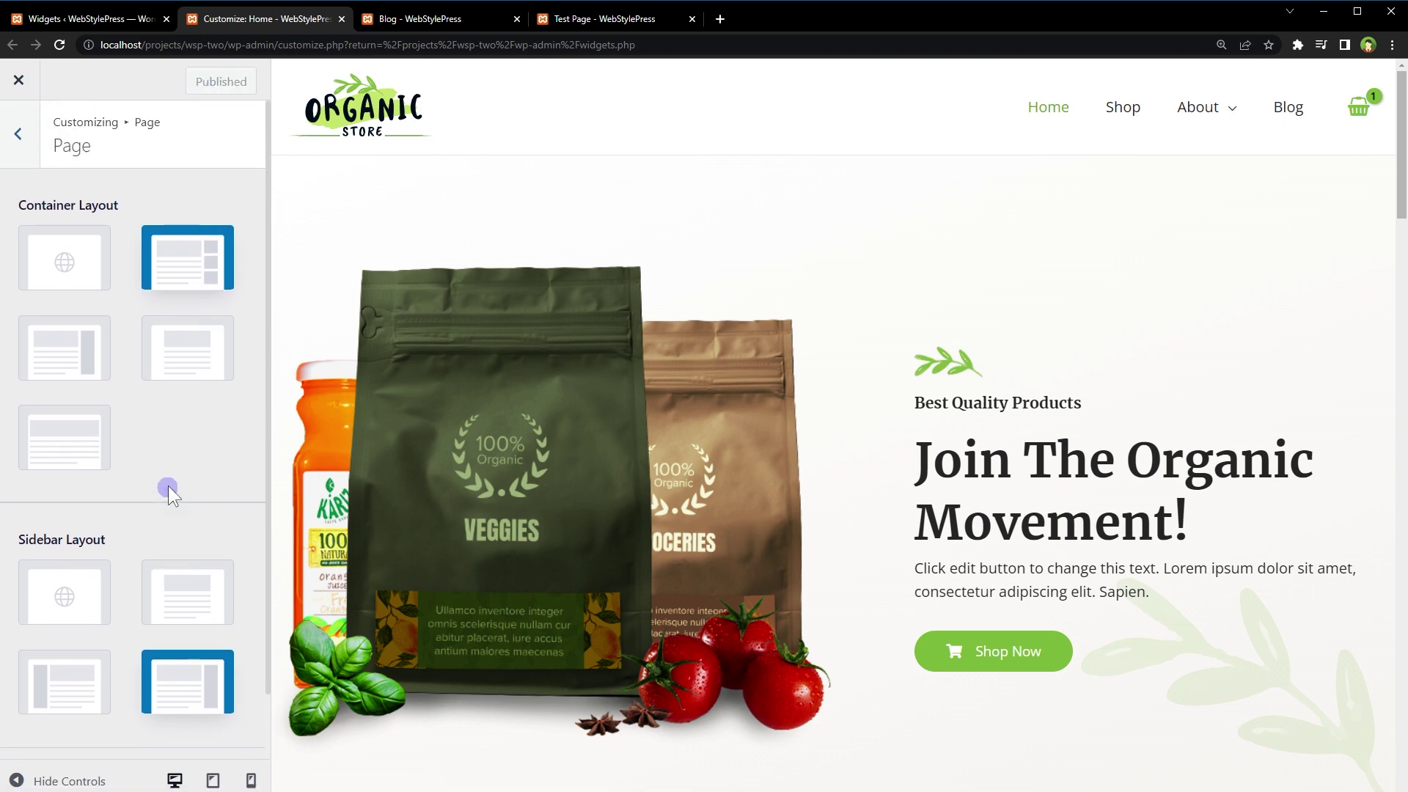
- Set the Blog / Archive layout to a Boxed container with Right Sidebar and publish
left_click(26, 145)
left_click(84, 425)
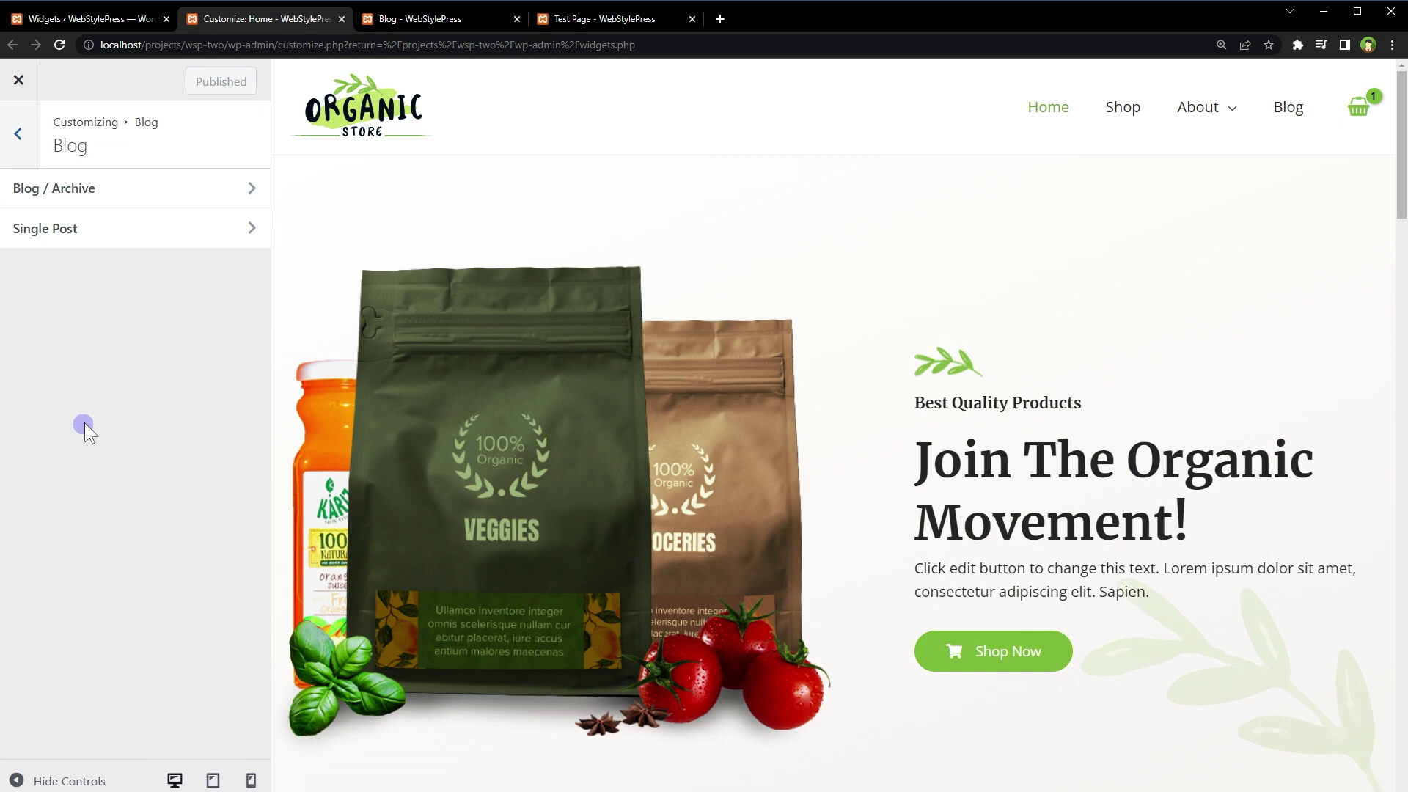
left_click(52, 189)
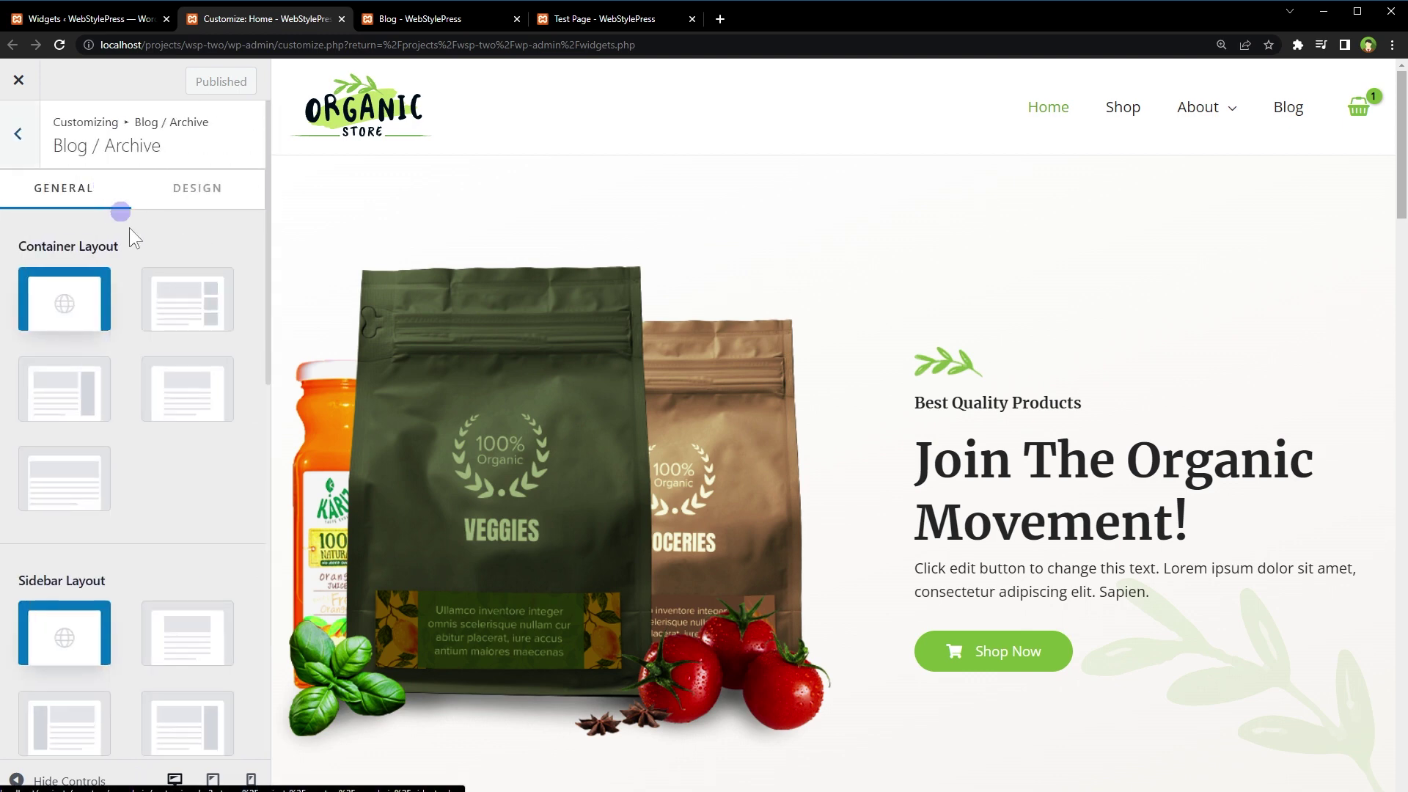
left_click(195, 329)
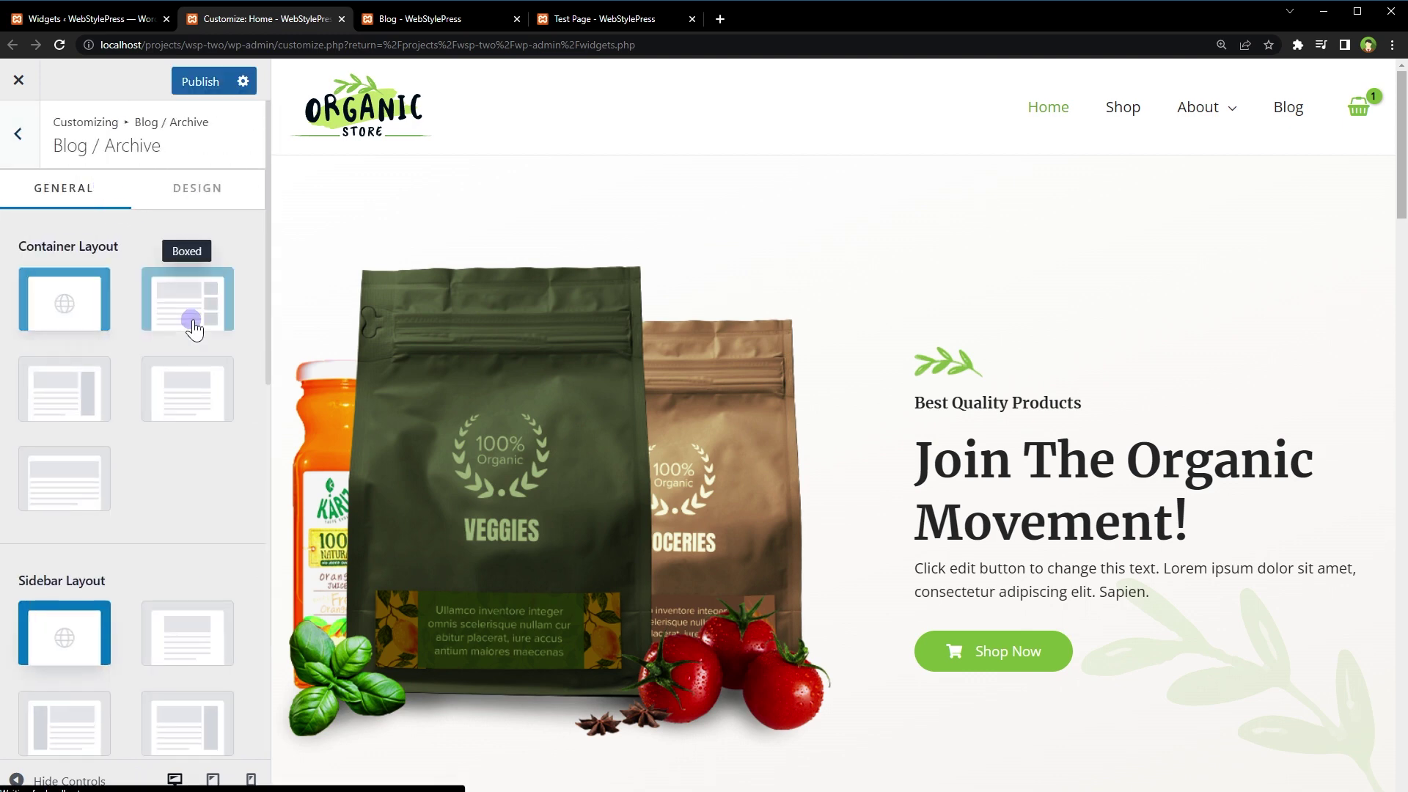
scroll(213, 502, "down", 5)
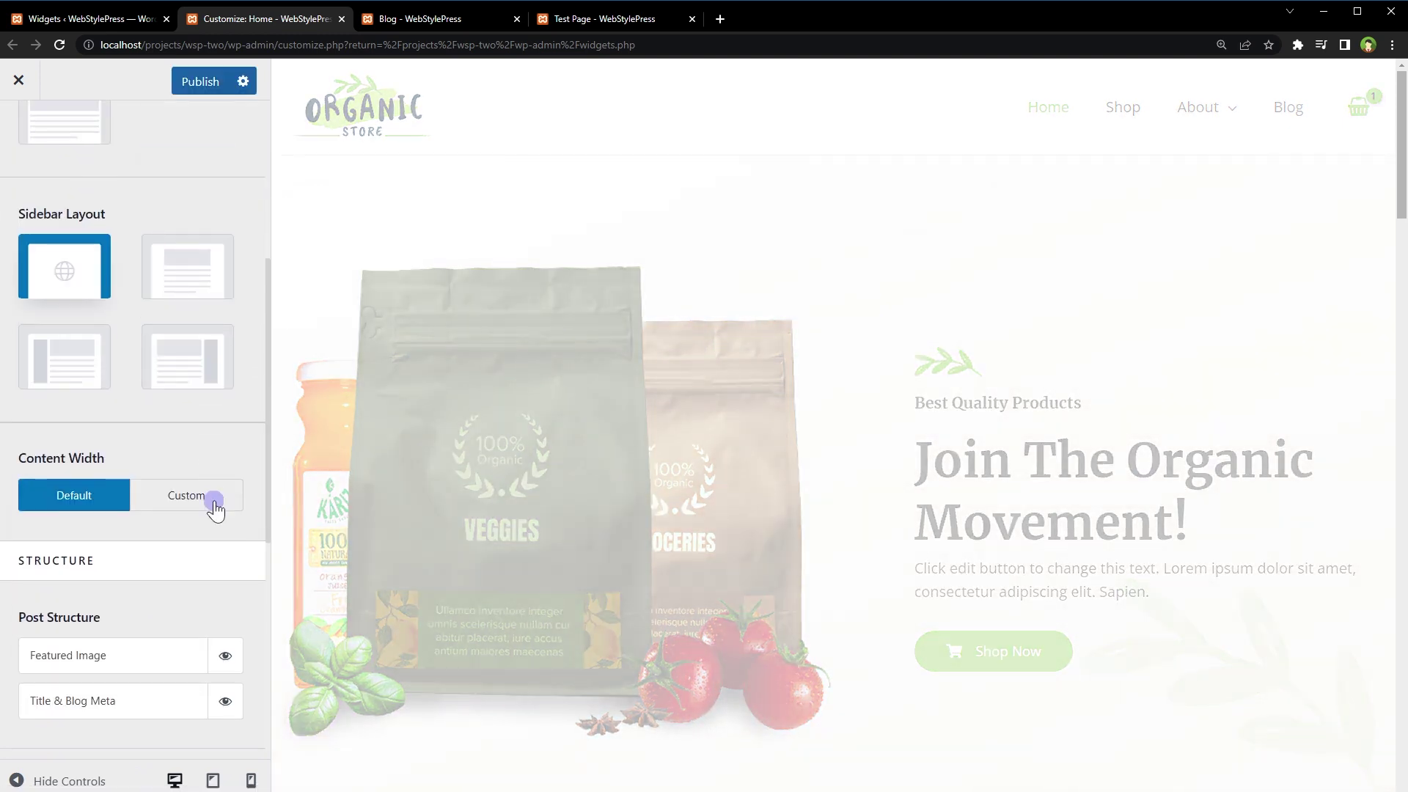
left_click(197, 365)
scroll(133, 351, "up", 5)
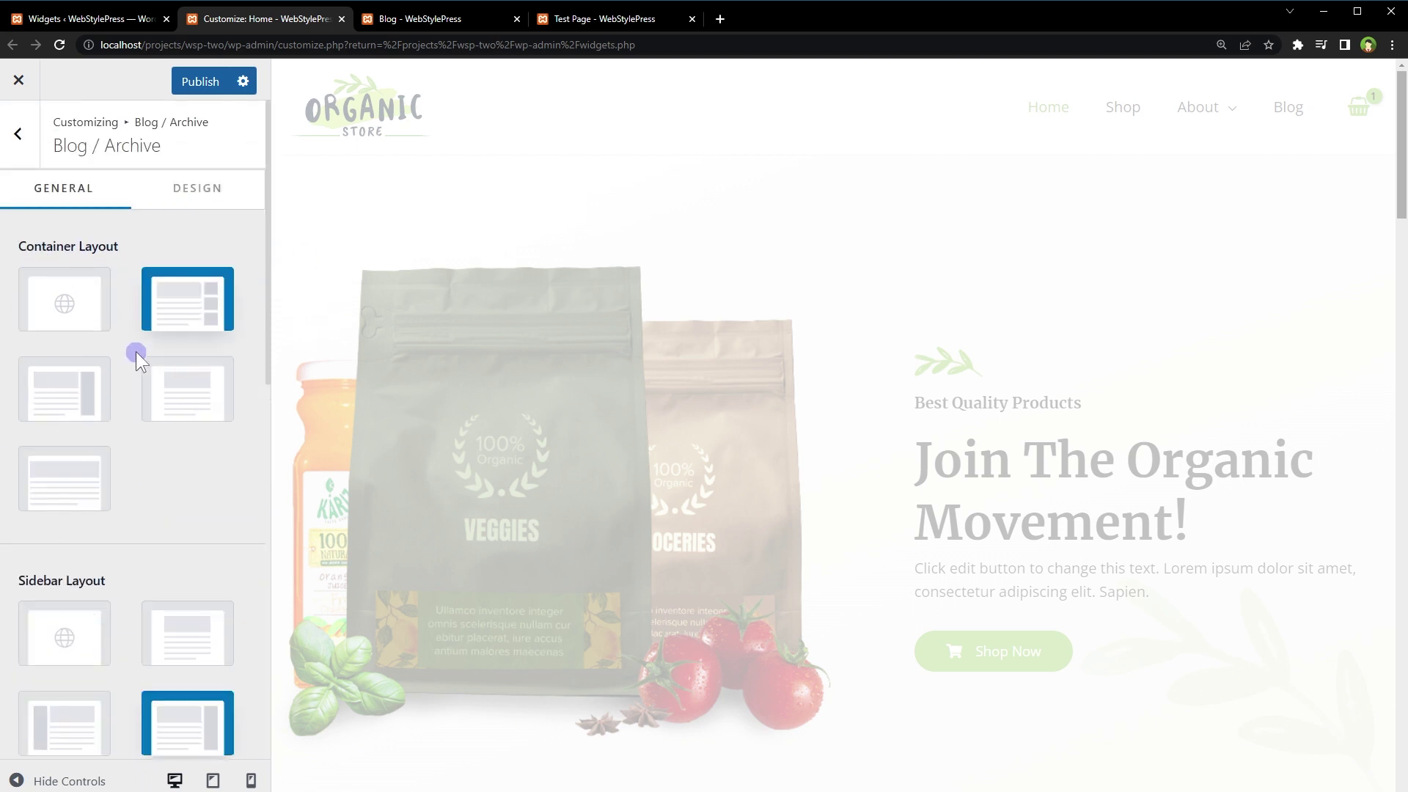
left_click(213, 81)
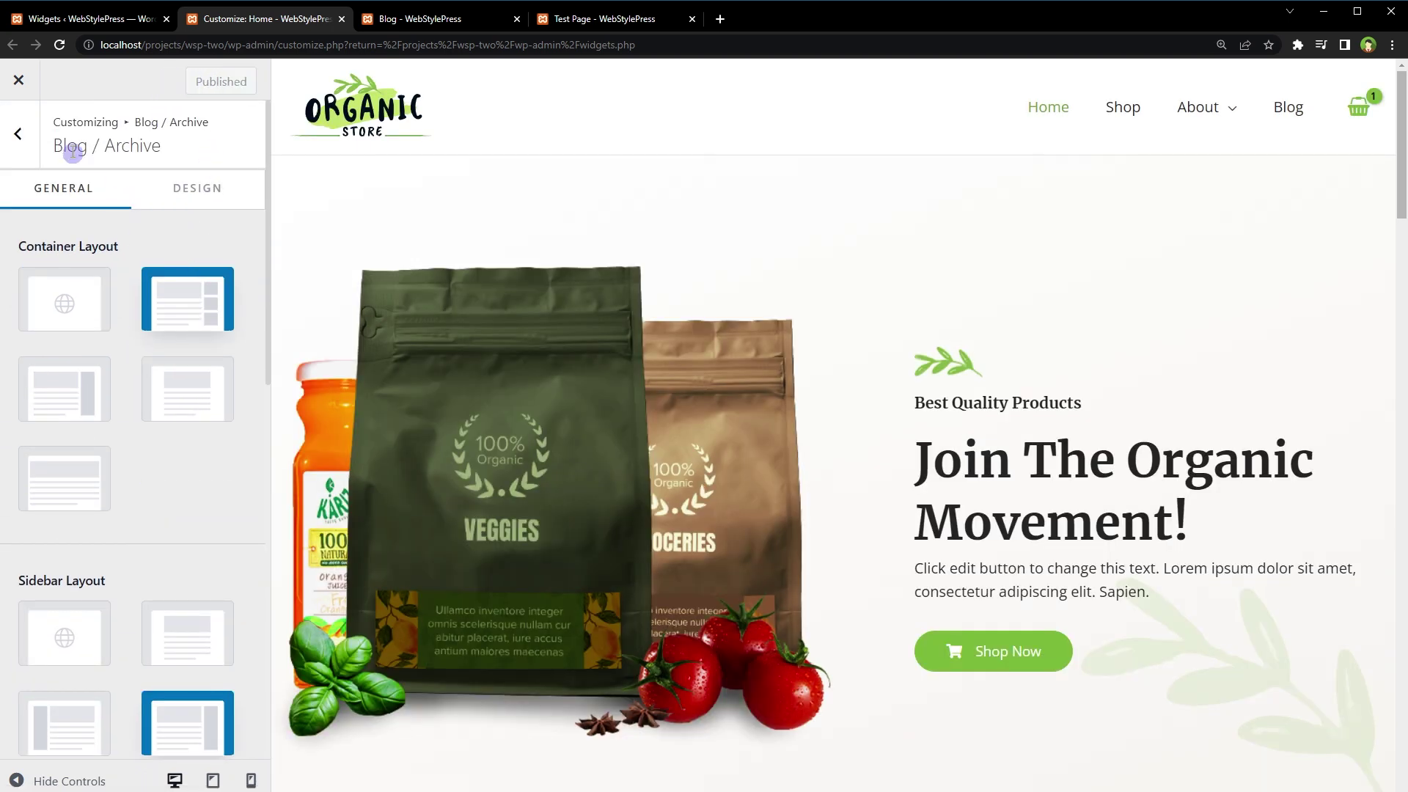
- Set the Single Post layout to a Boxed container with Right Sidebar and publish
left_click(18, 134)
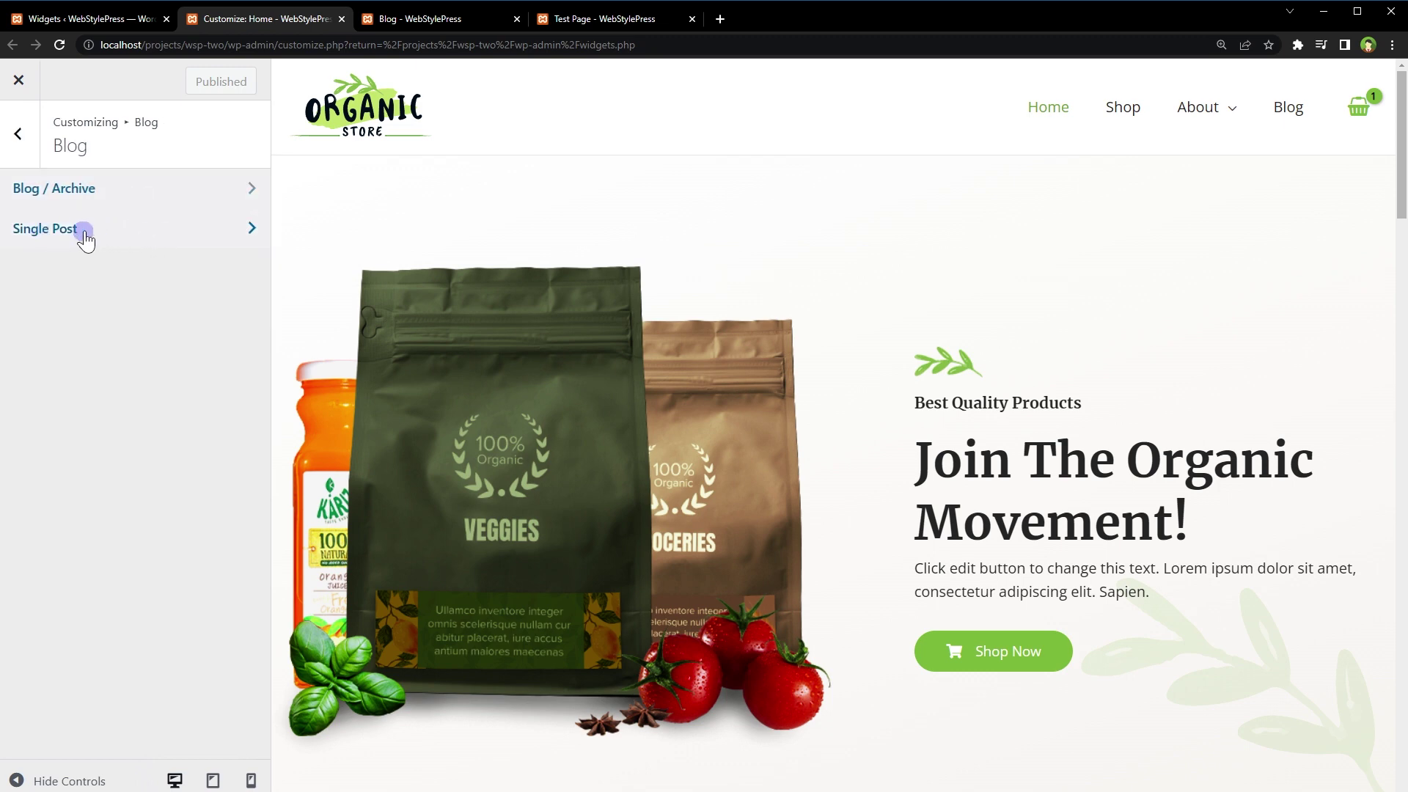
left_click(88, 235)
left_click(171, 316)
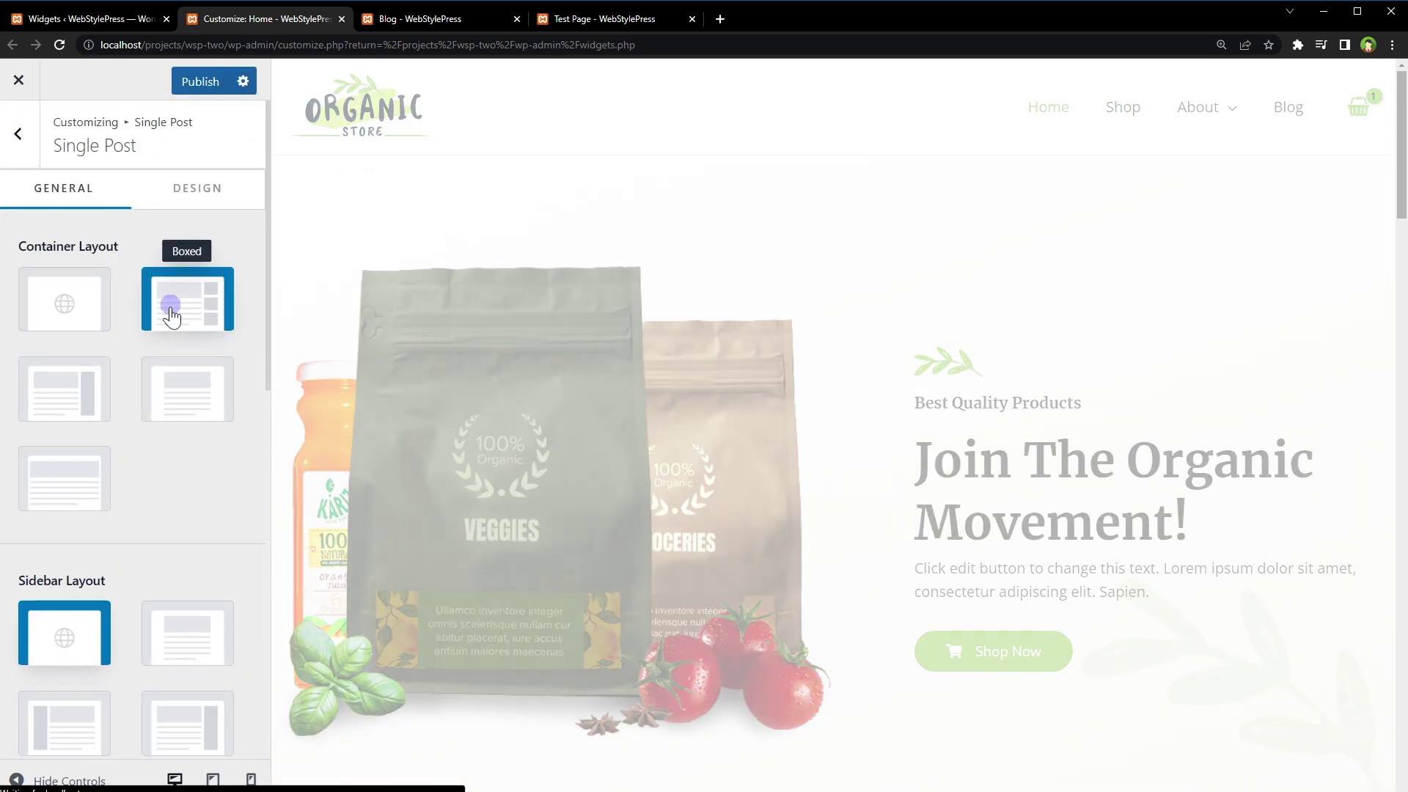
scroll(170, 315, "down", 4)
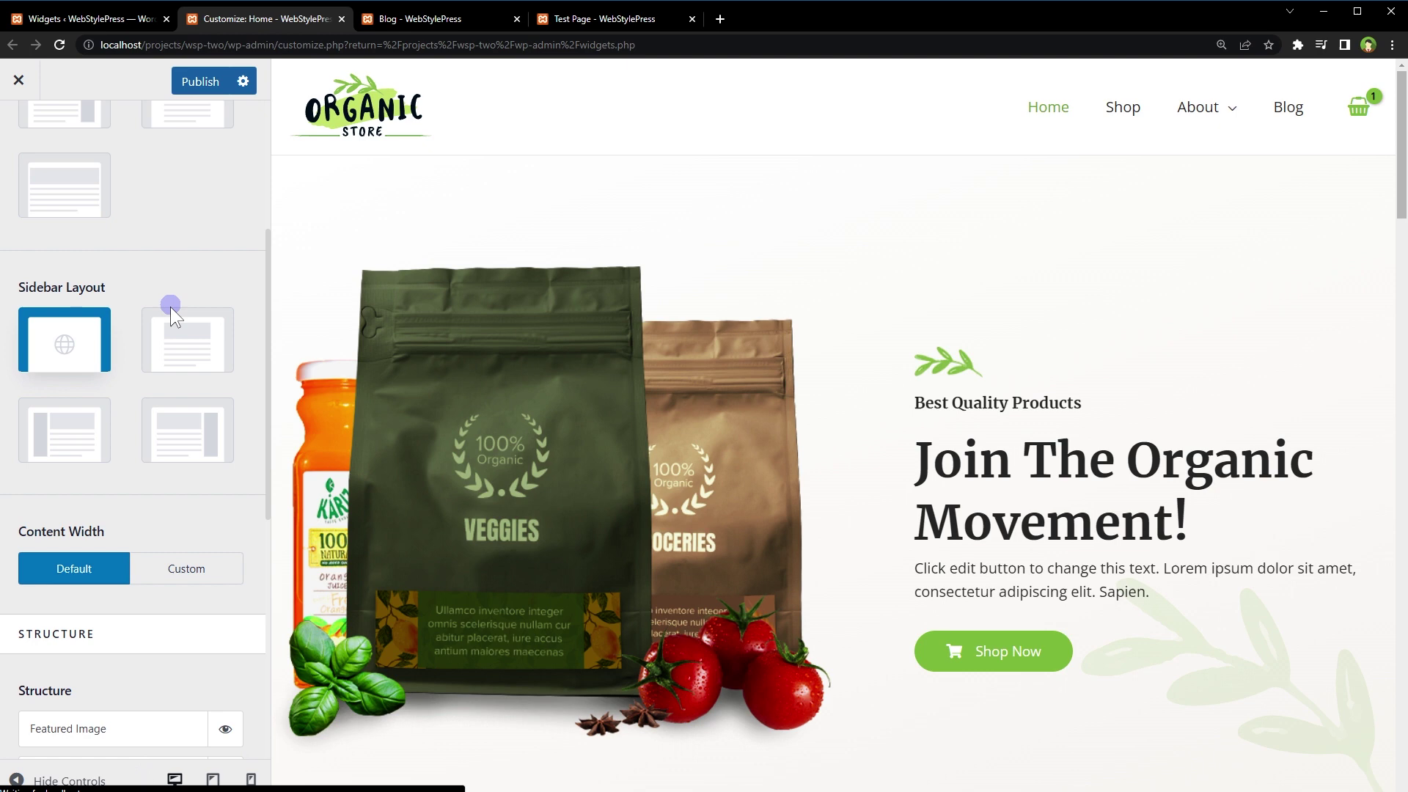
left_click(189, 421)
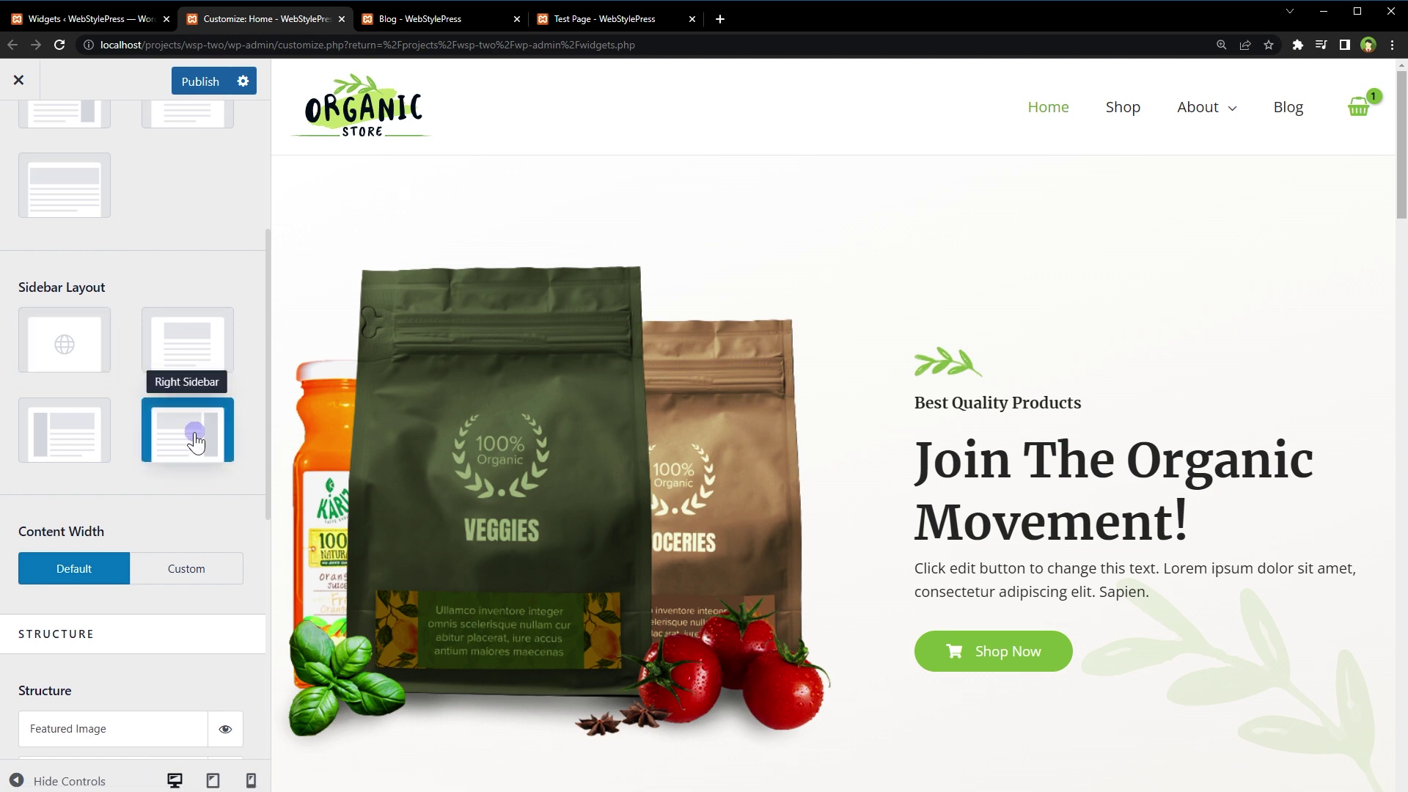
scroll(197, 444, "up", 2)
scroll(197, 444, "up", 2)
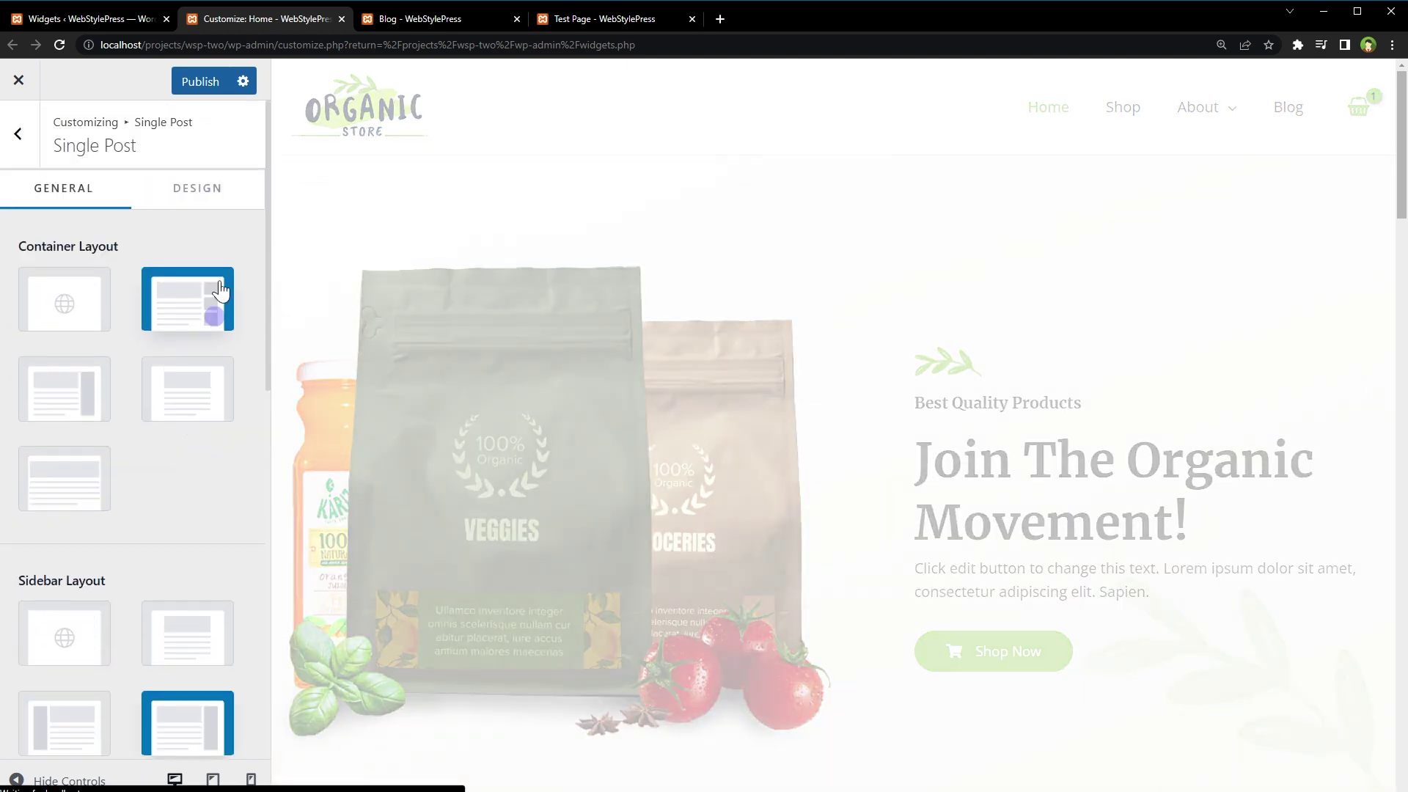
left_click(198, 83)
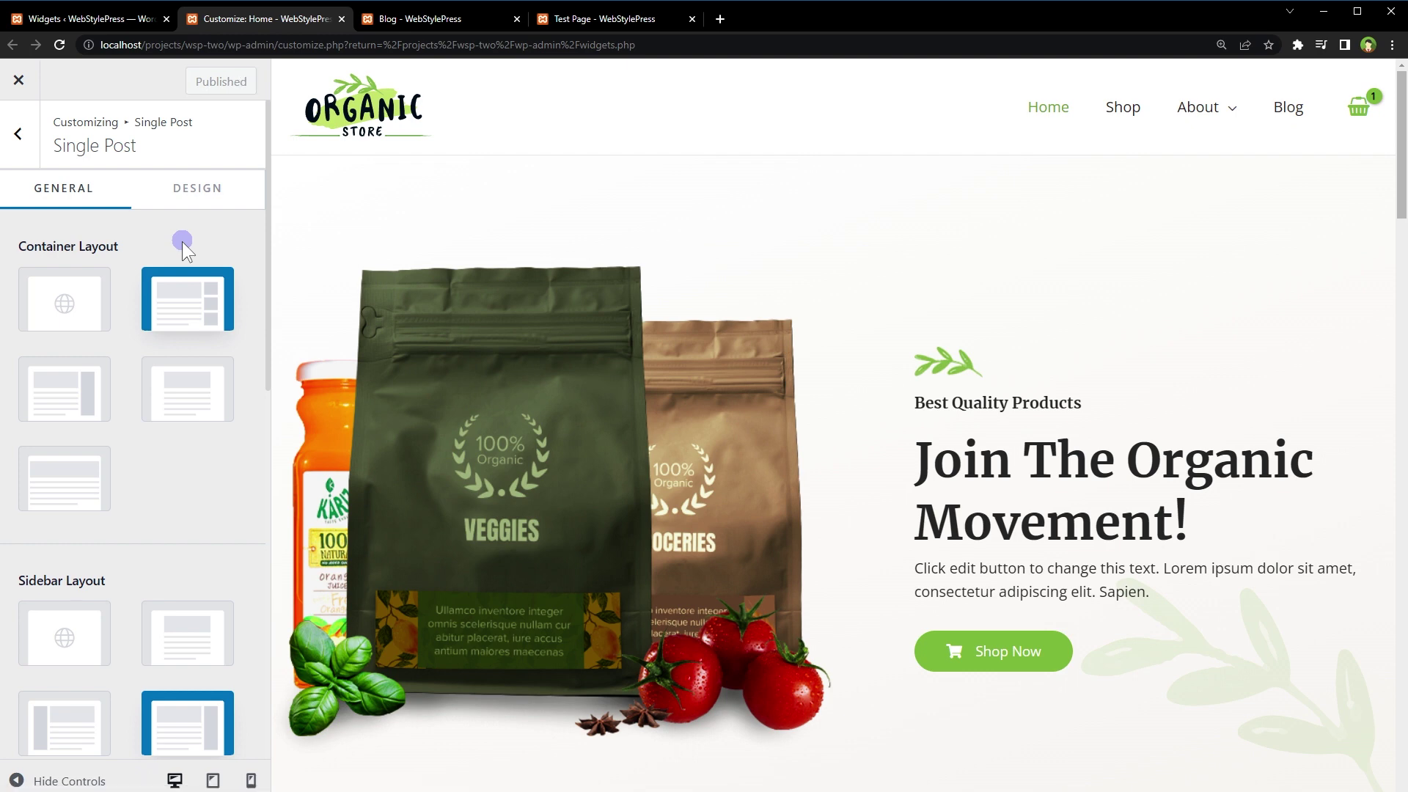
- Reload the blog page and view the Test Post to check the new right sidebar
left_click(403, 15)
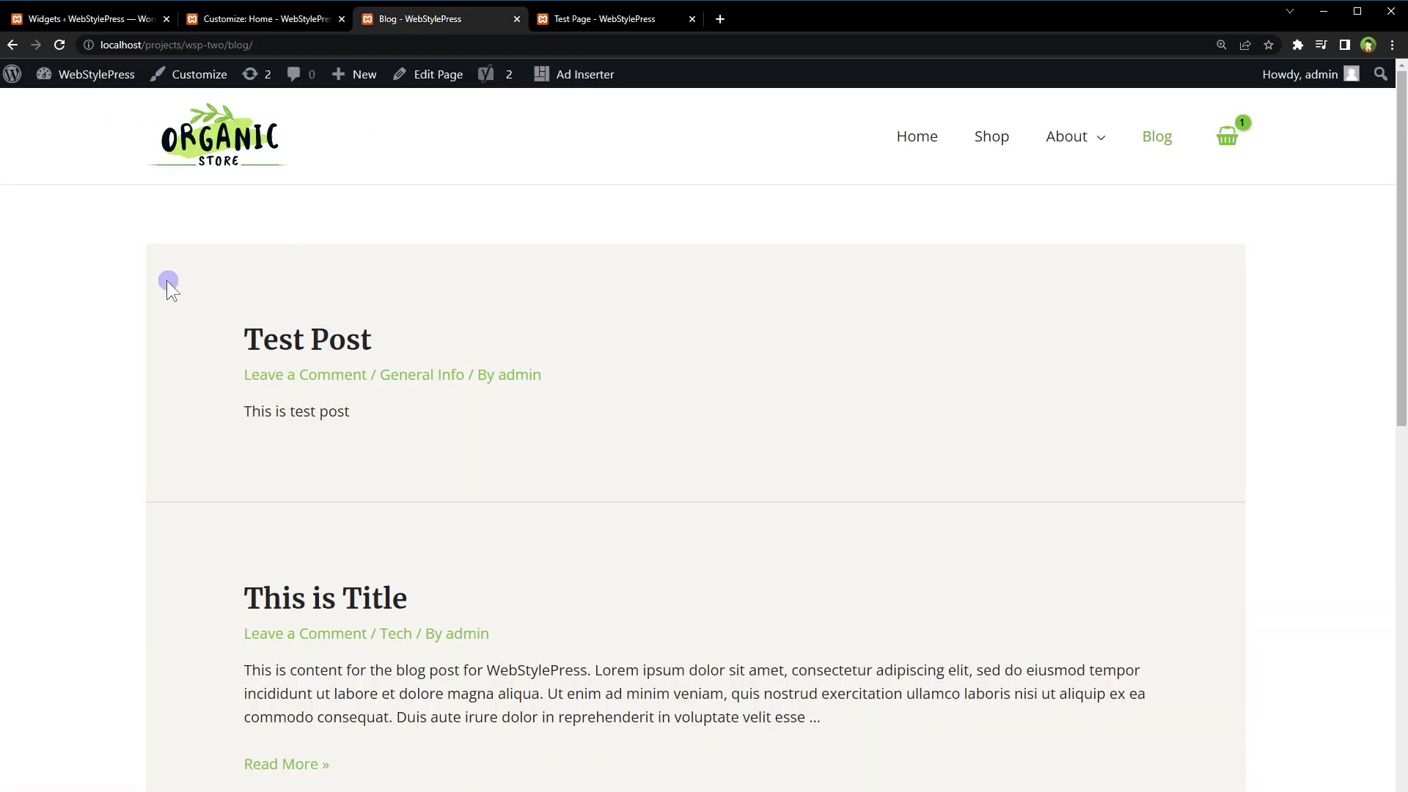
key("F5")
scroll(1063, 389, "down", 7)
scroll(1053, 412, "down", 7)
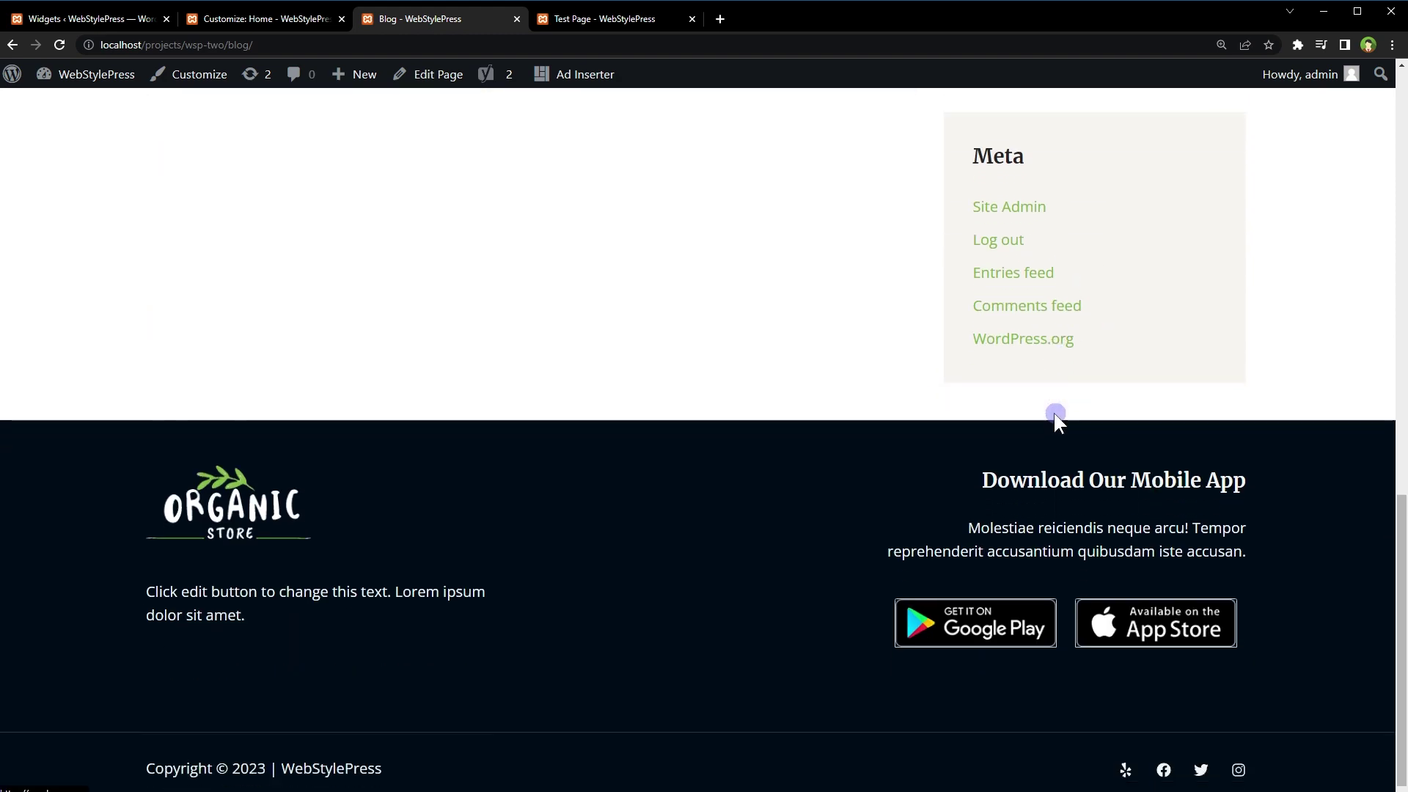
scroll(1054, 412, "up", 15)
left_click(370, 341)
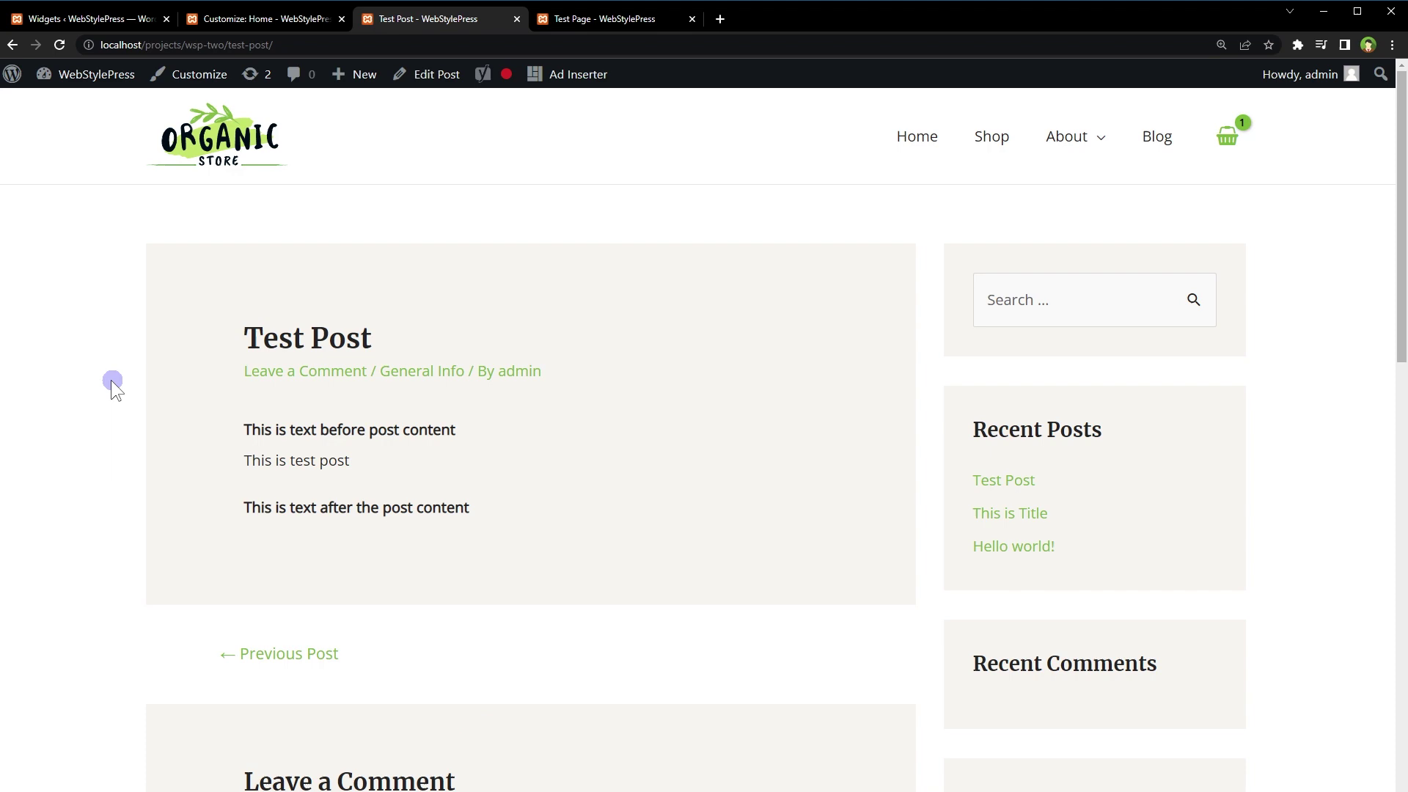
scroll(1093, 544, "down", 9)
scroll(1092, 544, "up", 9)
left_click(1156, 139)
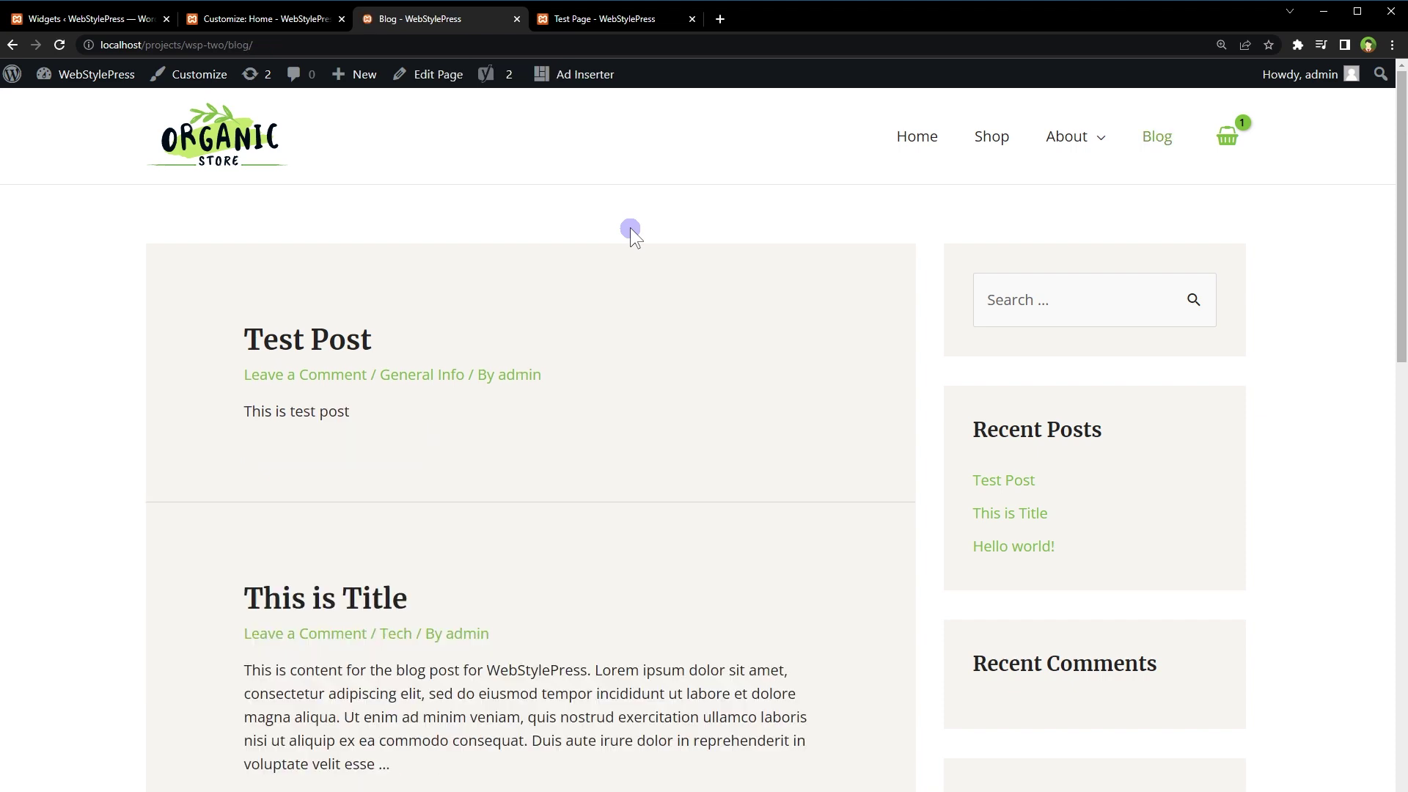
- Reload the Test Page and scroll its sidebar from Search down to Meta
left_click(638, 20)
right_click(518, 283)
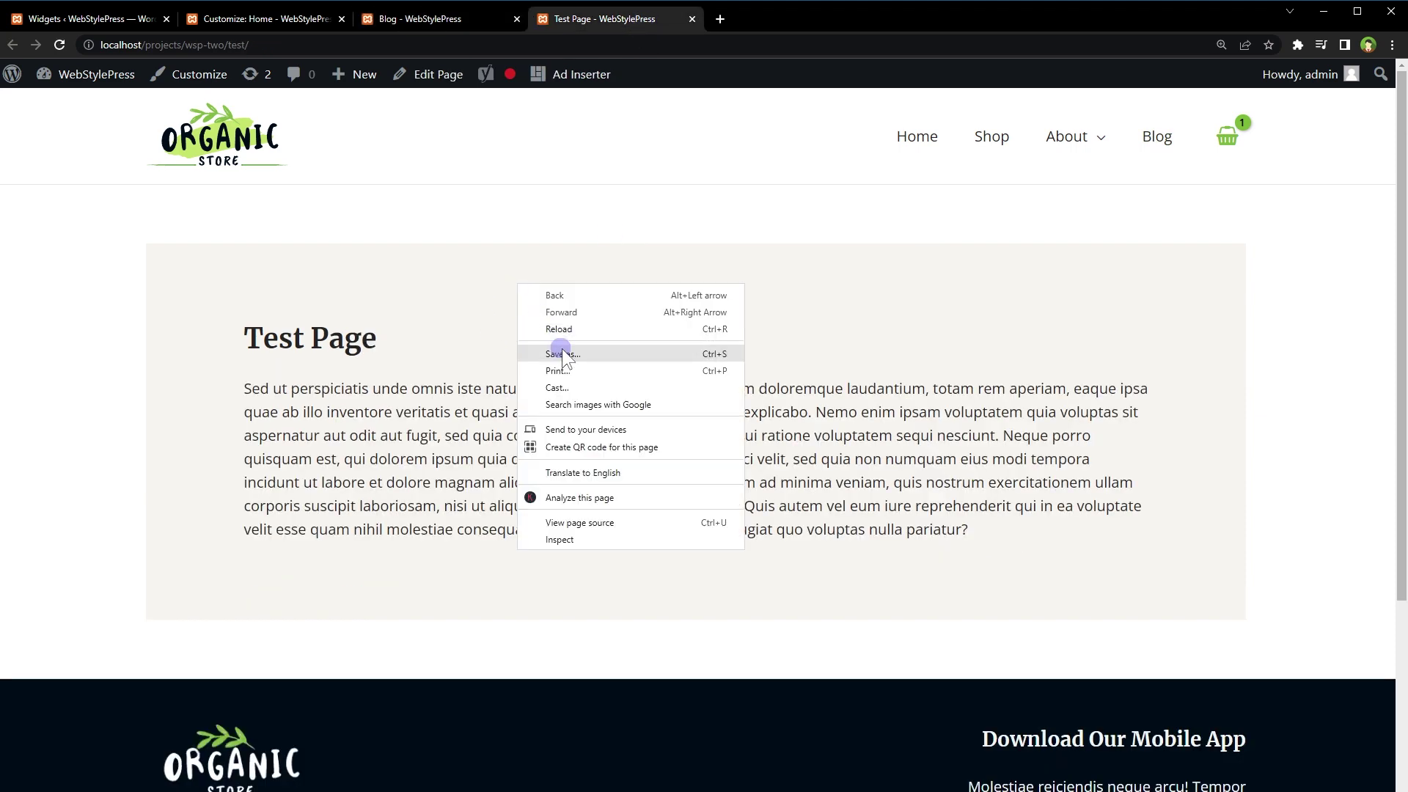
left_click(557, 328)
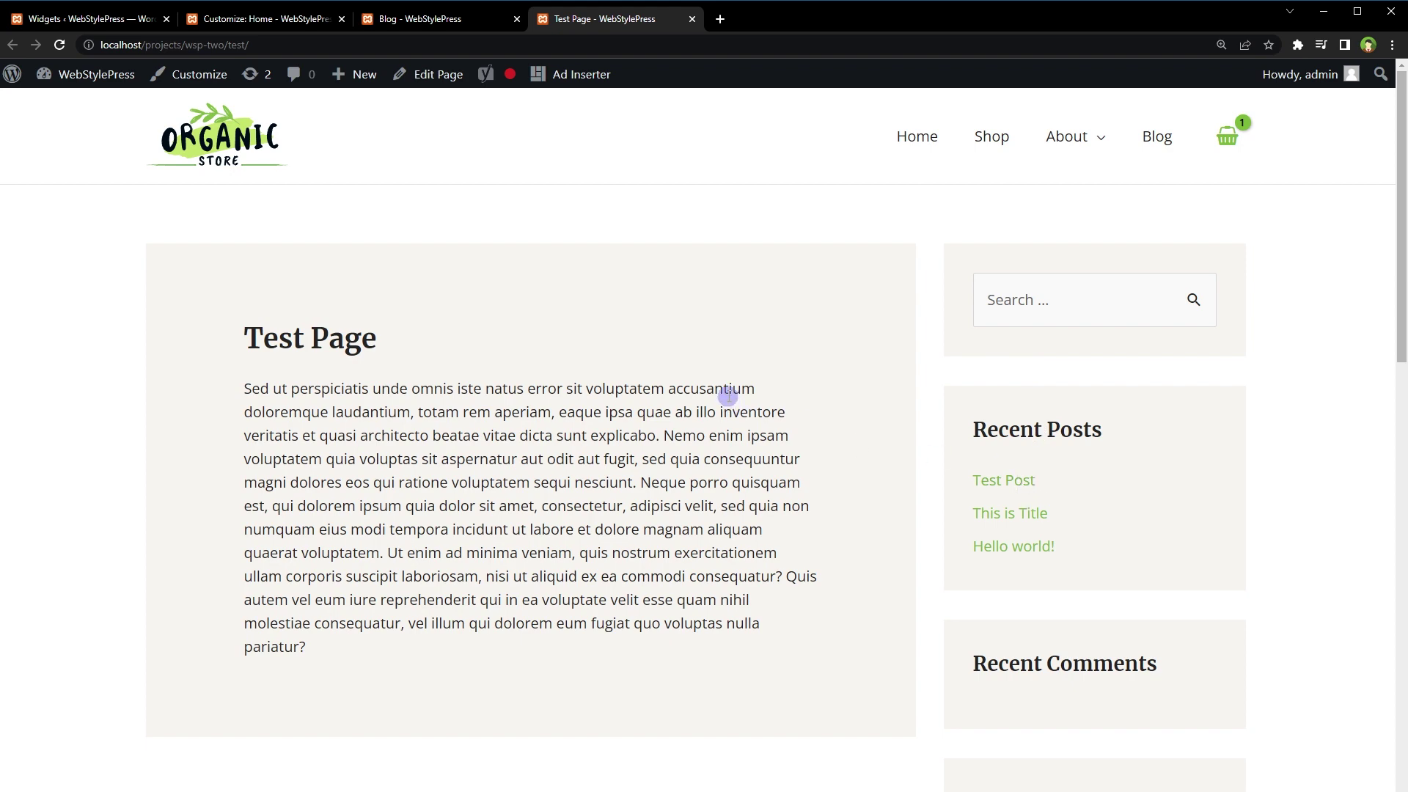
scroll(748, 407, "down", 10)
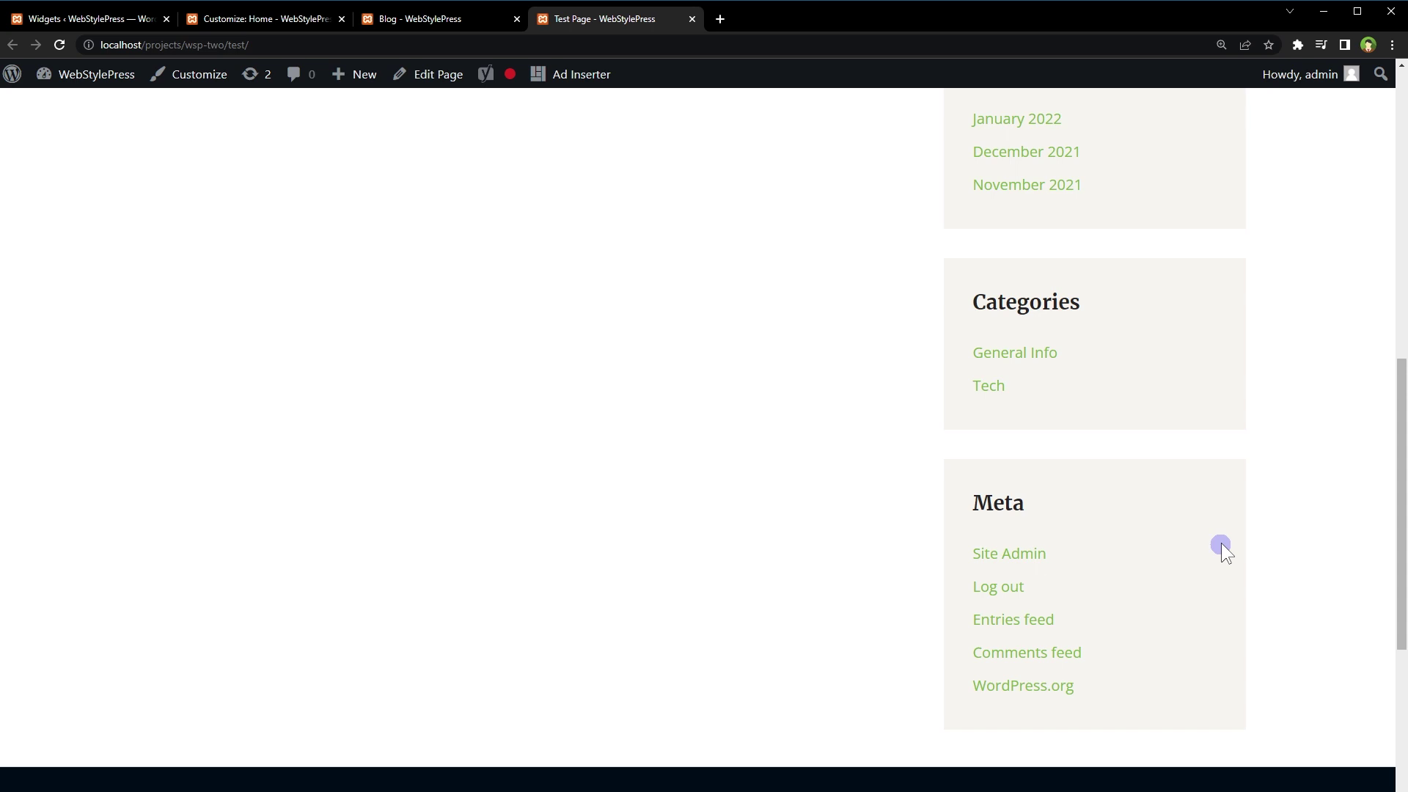
scroll(1220, 545, "down", 2)
scroll(1221, 547, "up", 4)
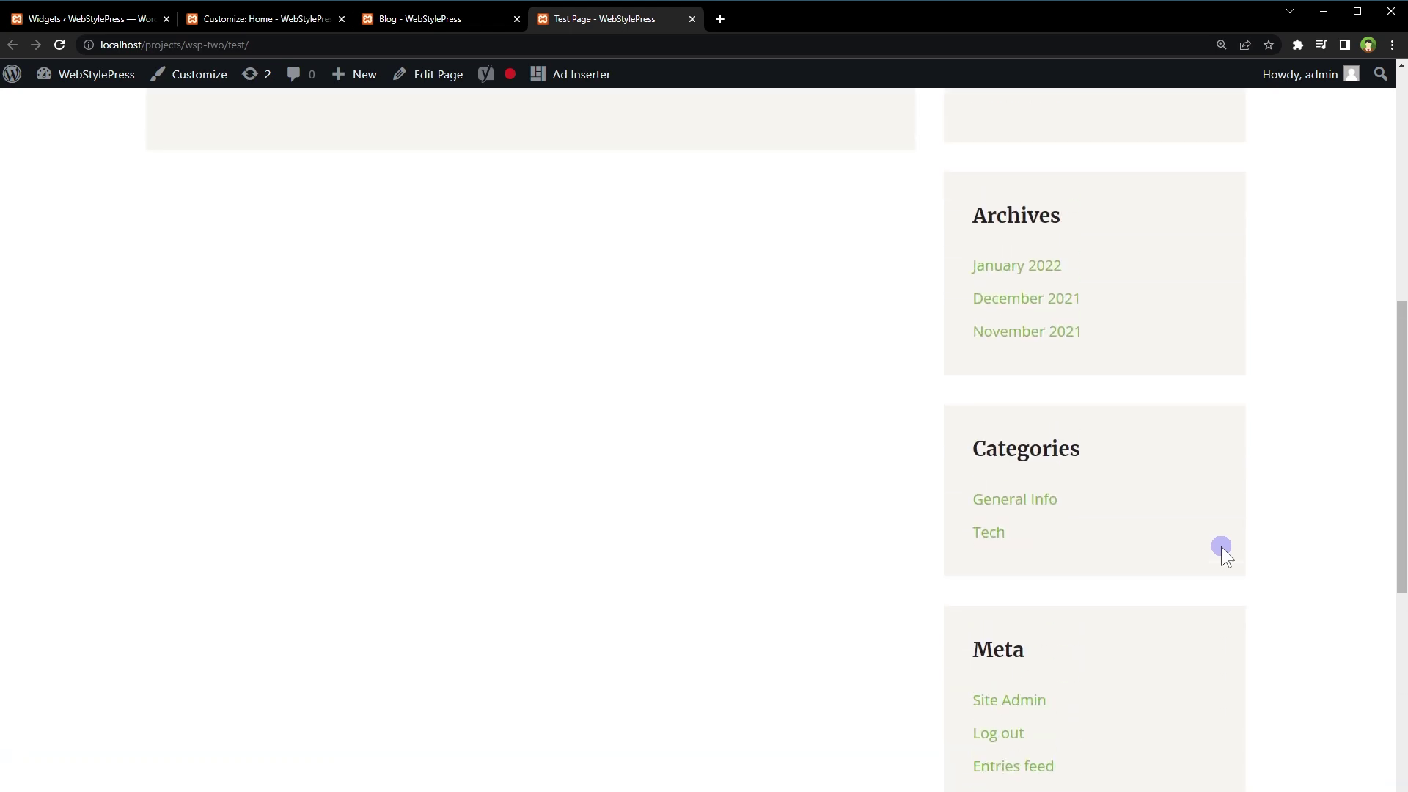
scroll(1221, 547, "up", 4)
scroll(1220, 547, "up", 2)
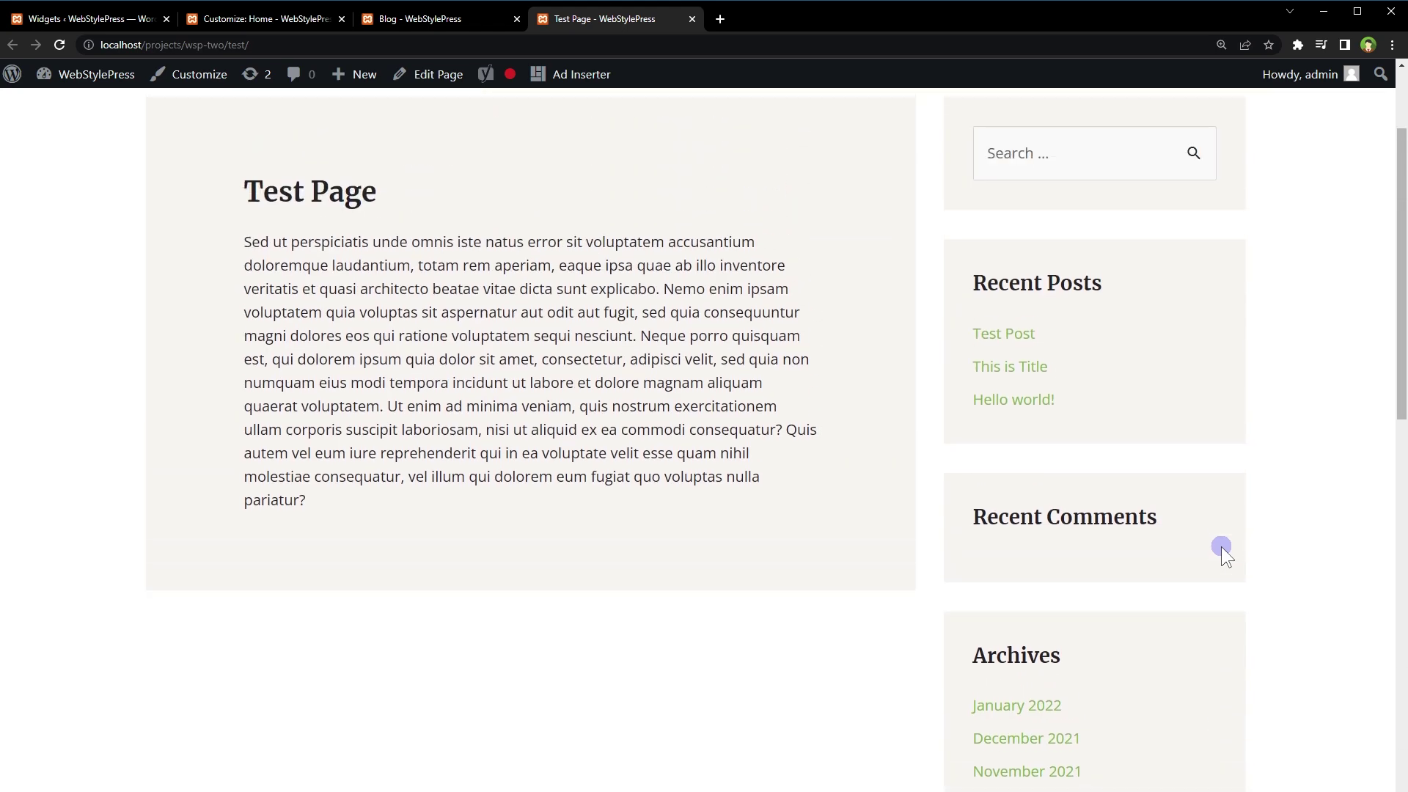
scroll(1220, 547, "up", 2)
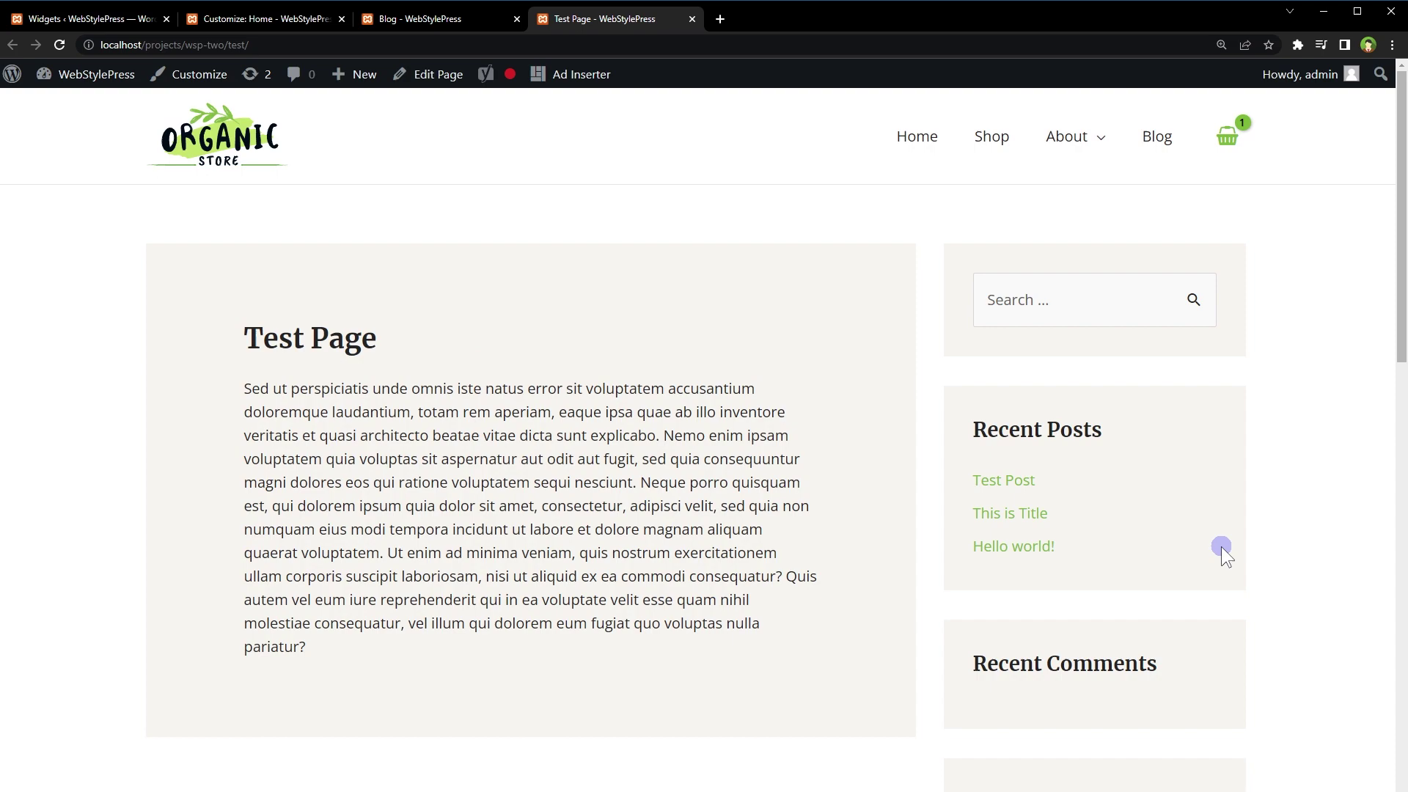
left_click(387, 29)
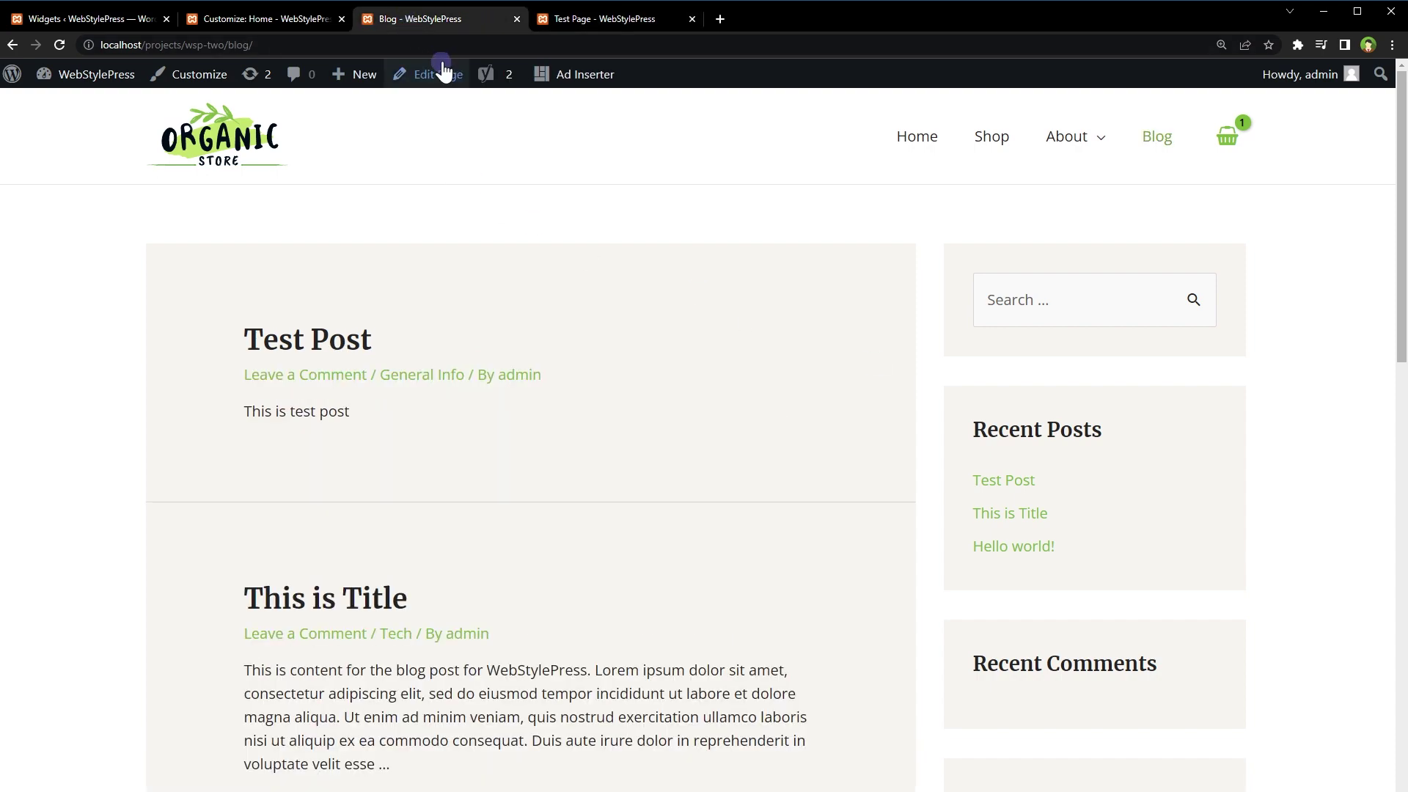
- Close the Customizer tab and return to the Widgets admin screen
scroll(766, 308, "down", 7)
scroll(750, 346, "down", 8)
scroll(751, 346, "up", 15)
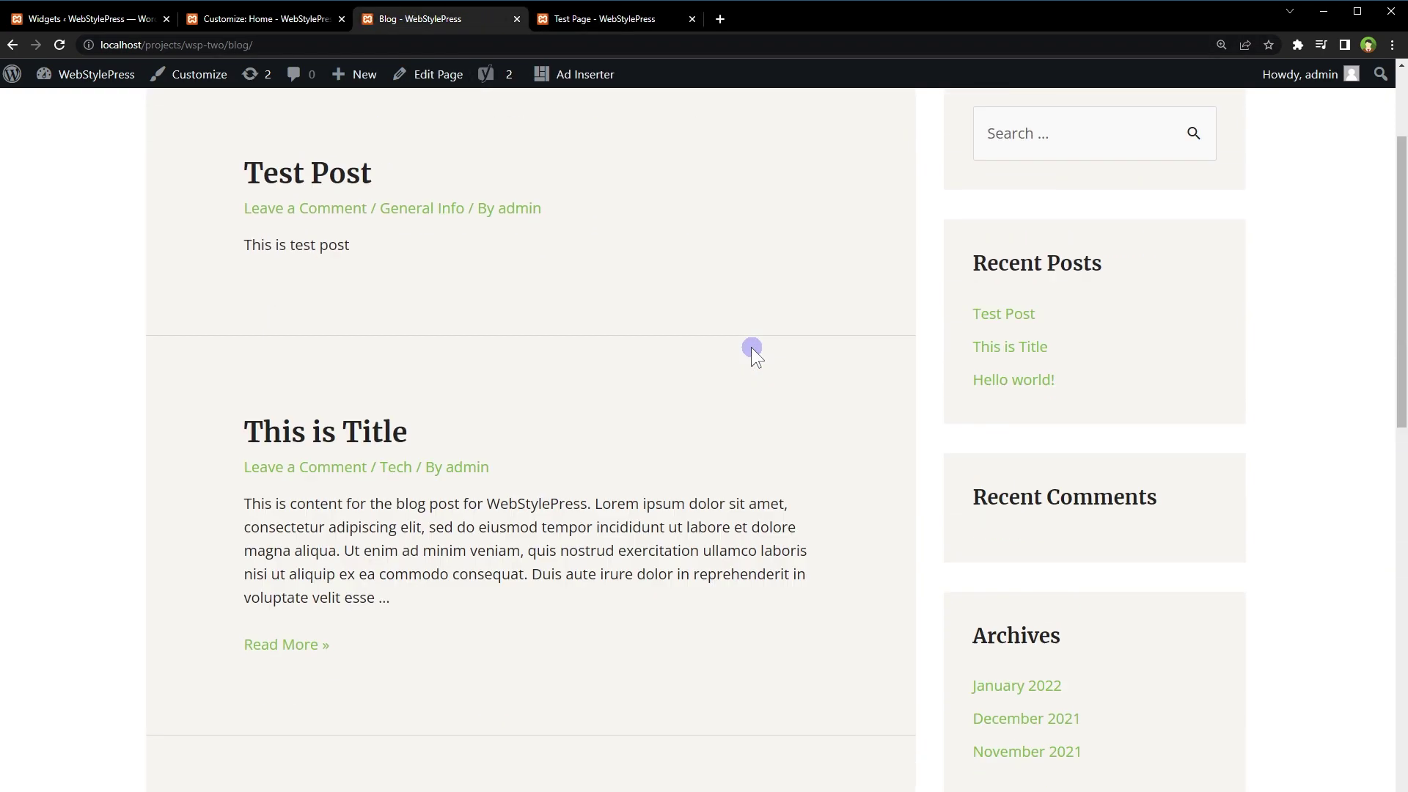
left_click(301, 20)
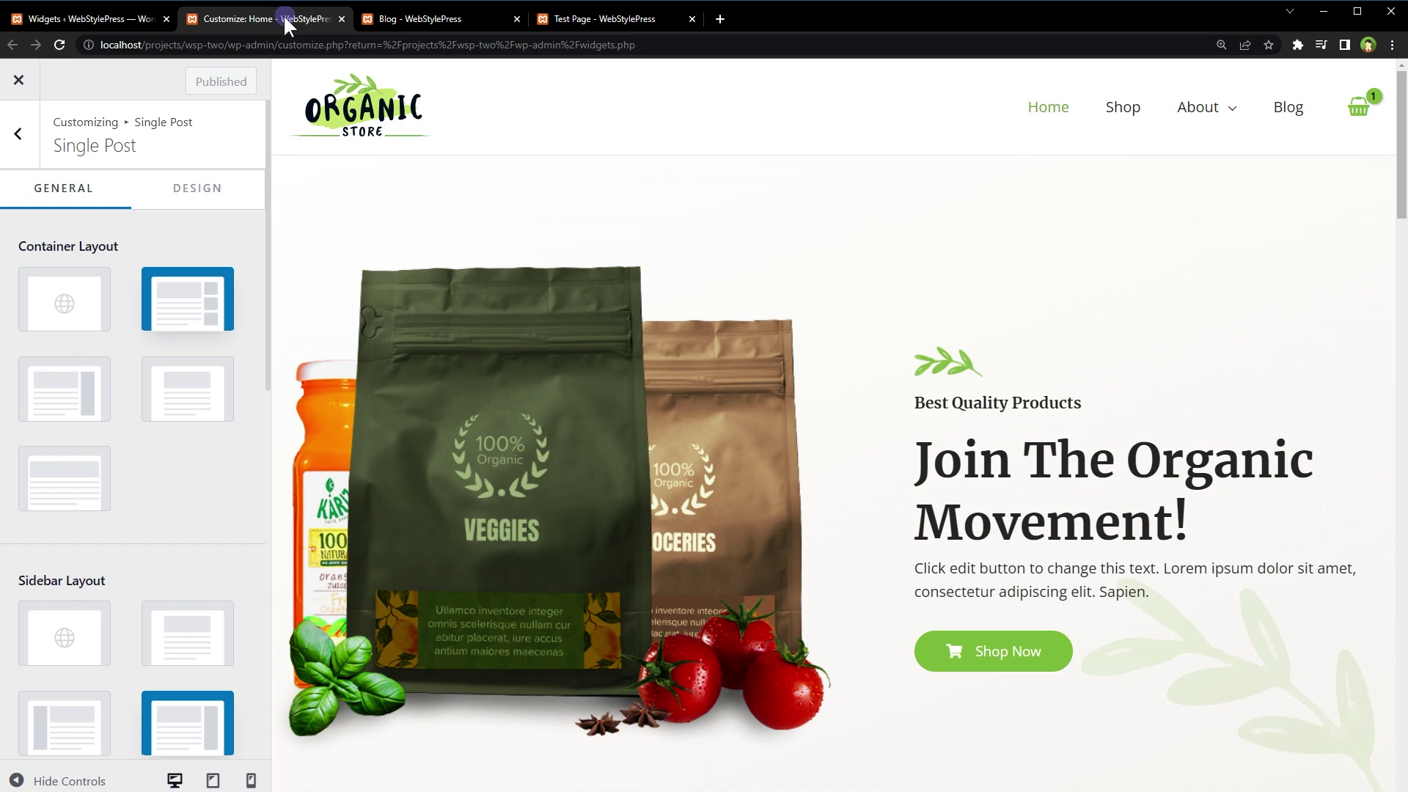
left_click(341, 18)
left_click(103, 20)
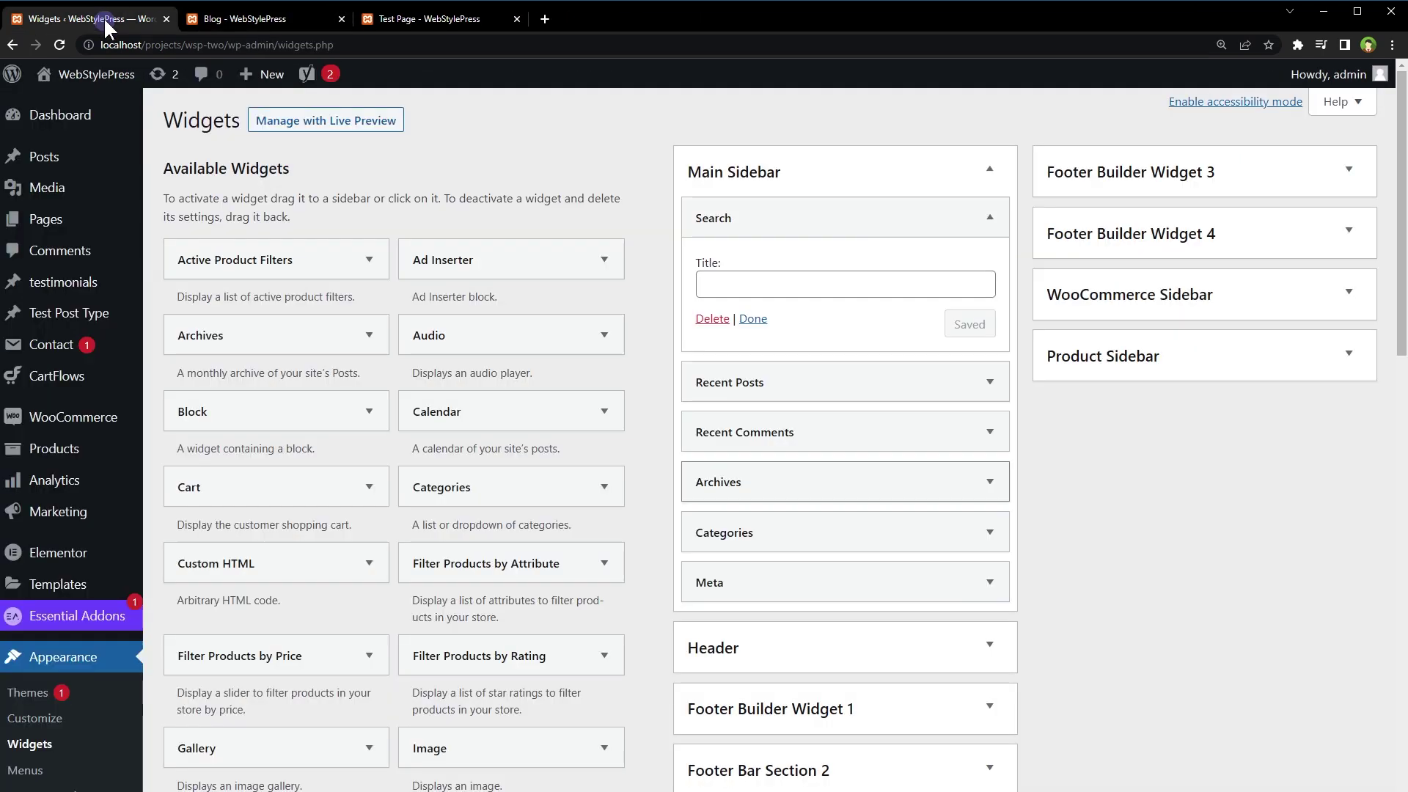
- Collapse the Search widget and check the Meta widget, leaving all Main Sidebar widgets folded
left_click(556, 171)
left_click(557, 176)
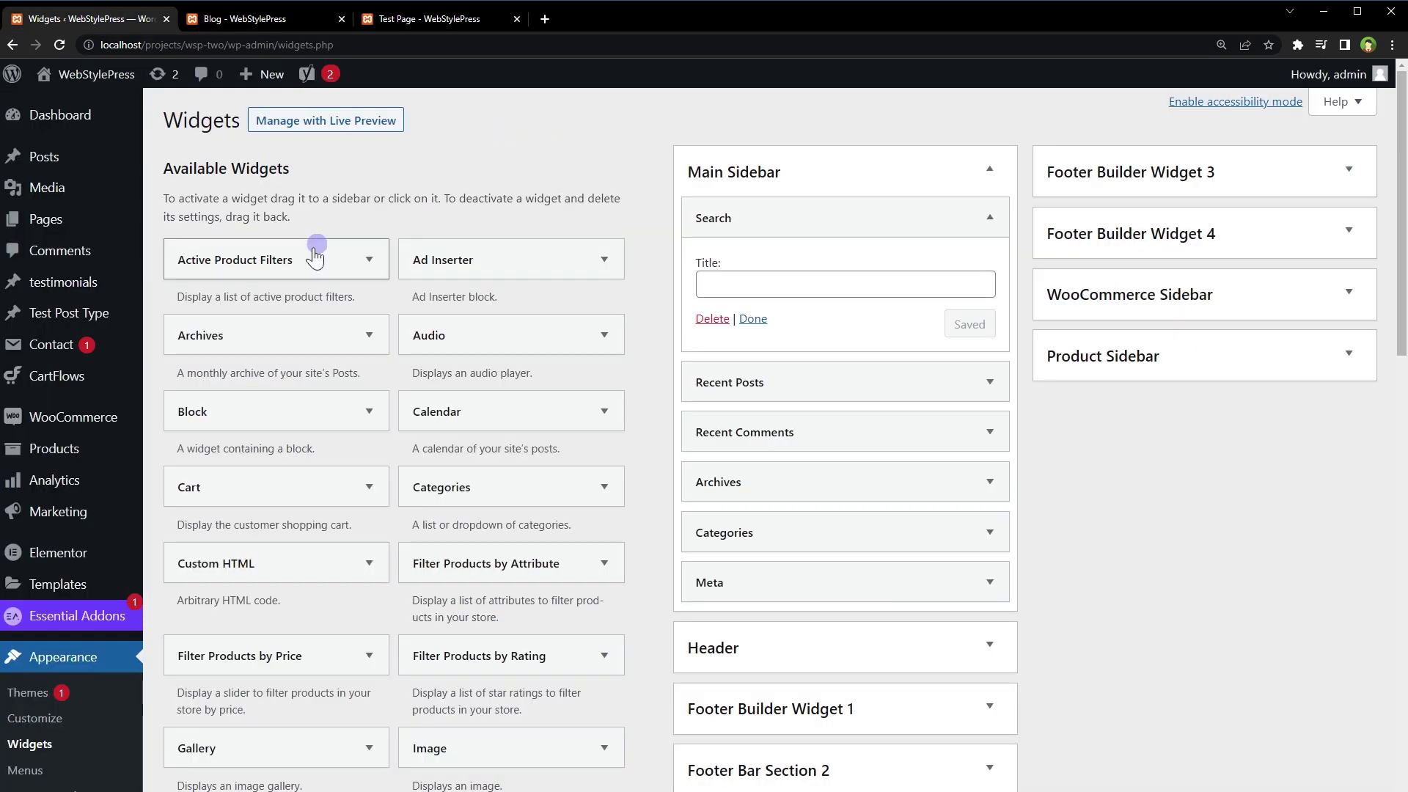
scroll(396, 439, "down", 5)
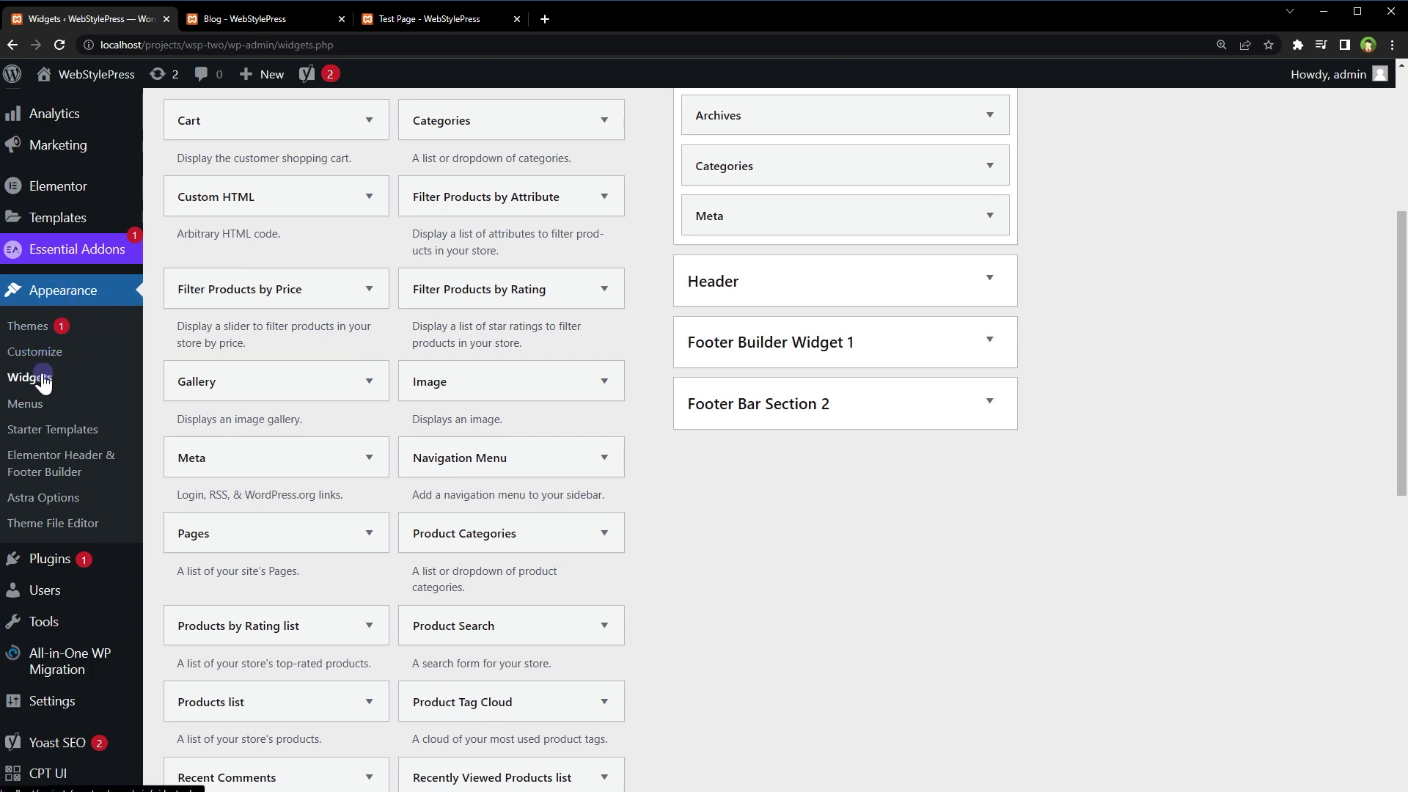
scroll(1173, 457, "up", 5)
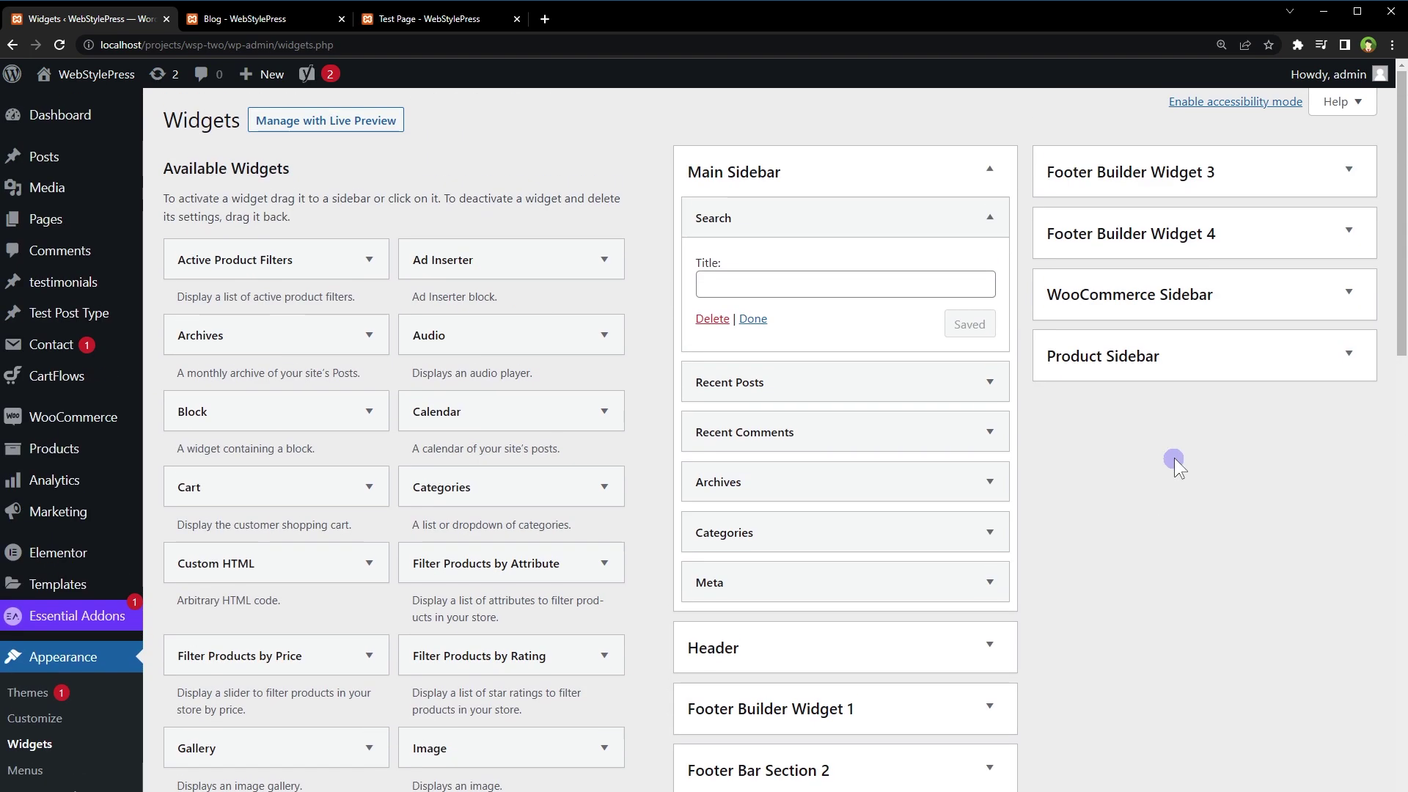
left_click(988, 217)
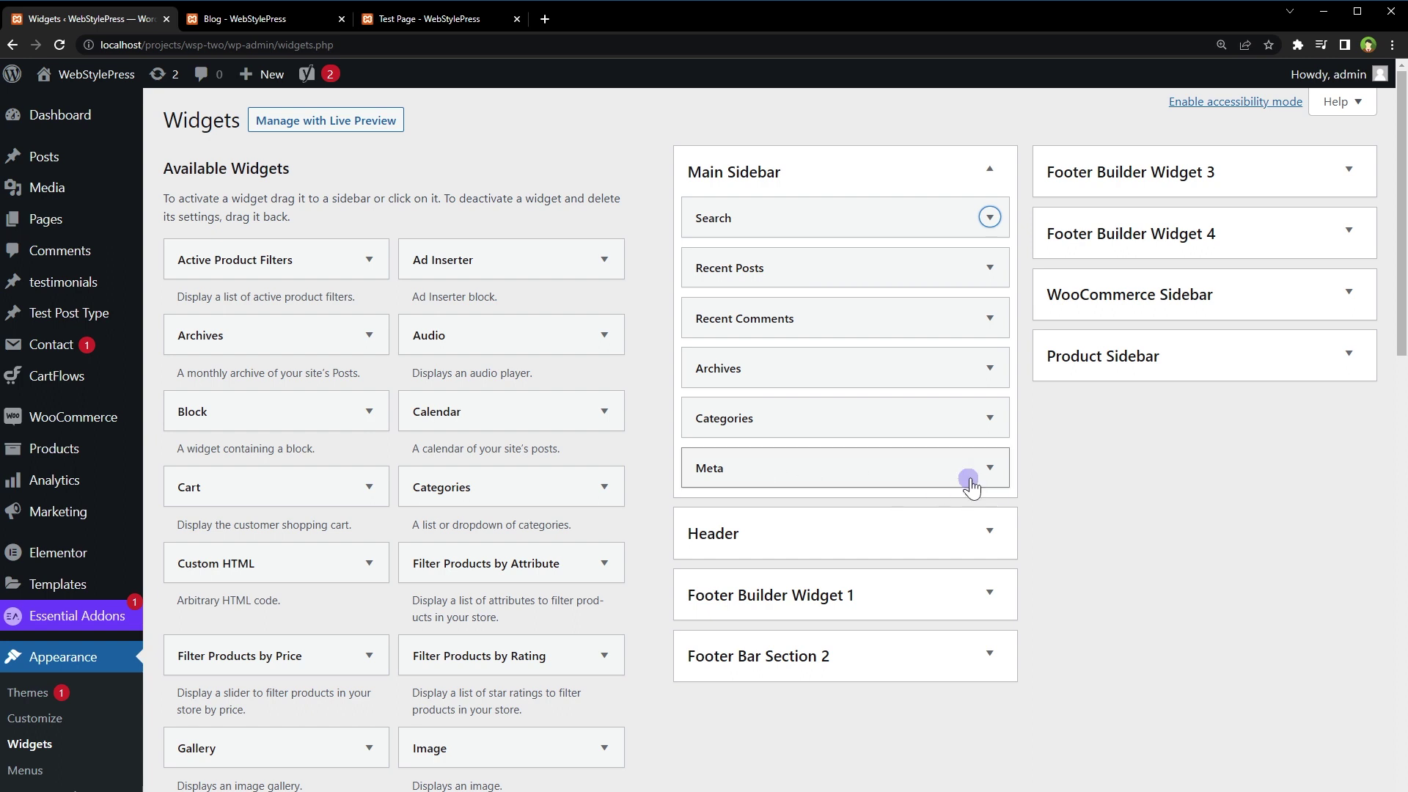
left_click(991, 467)
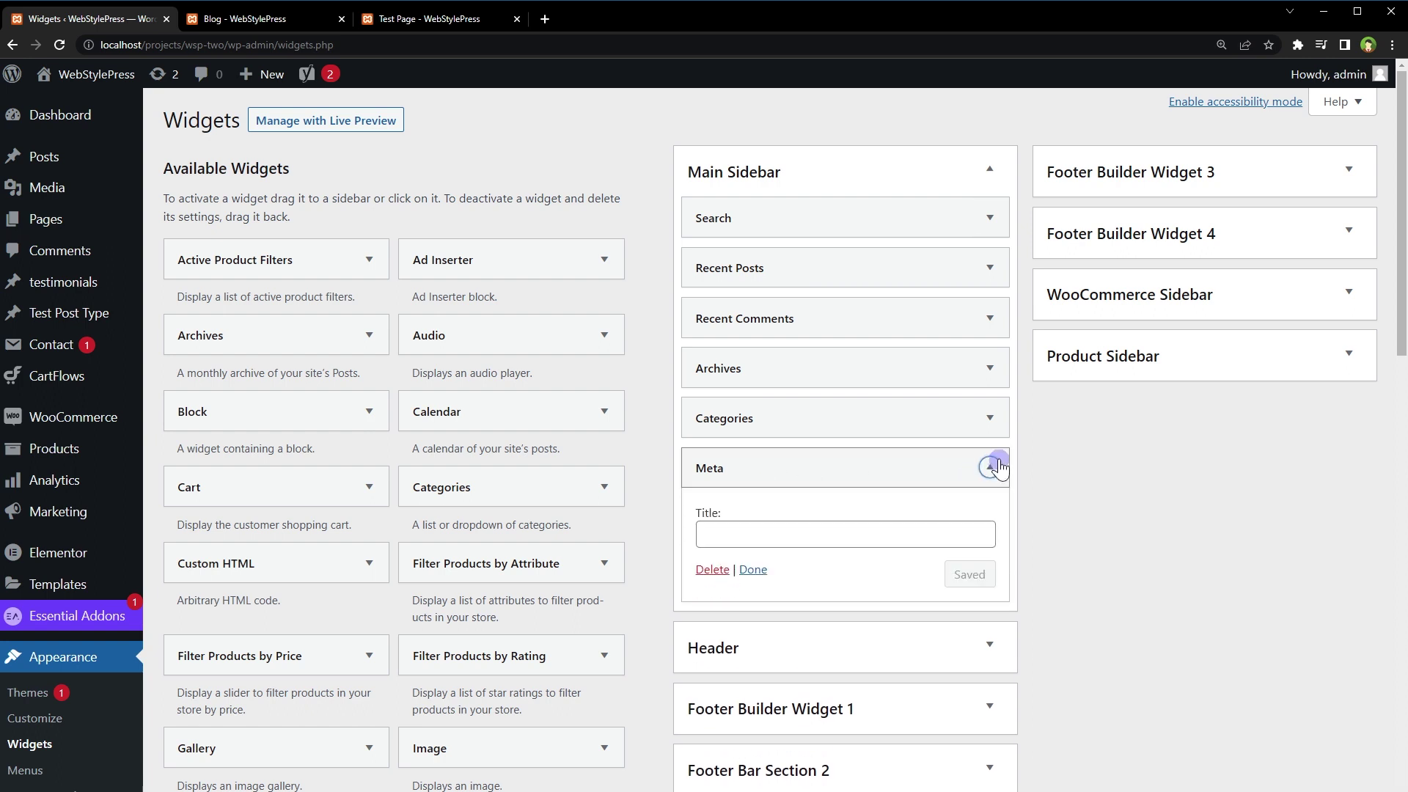
left_click(991, 467)
scroll(1100, 477, "down", 4)
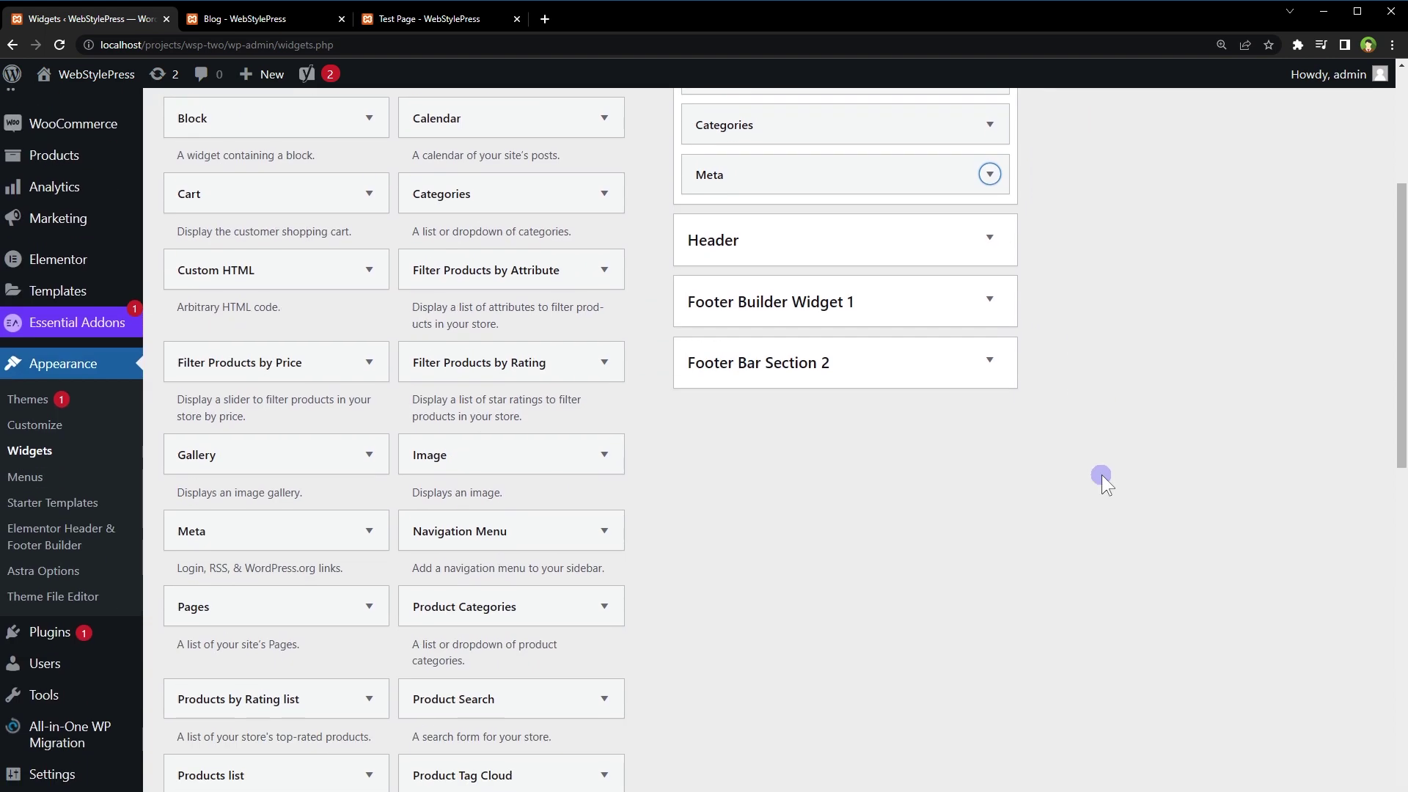
- Search the plugin directory for 'Widget Context', then install and activate it
mouse_move(55, 631)
left_click(180, 658, "ctrl")
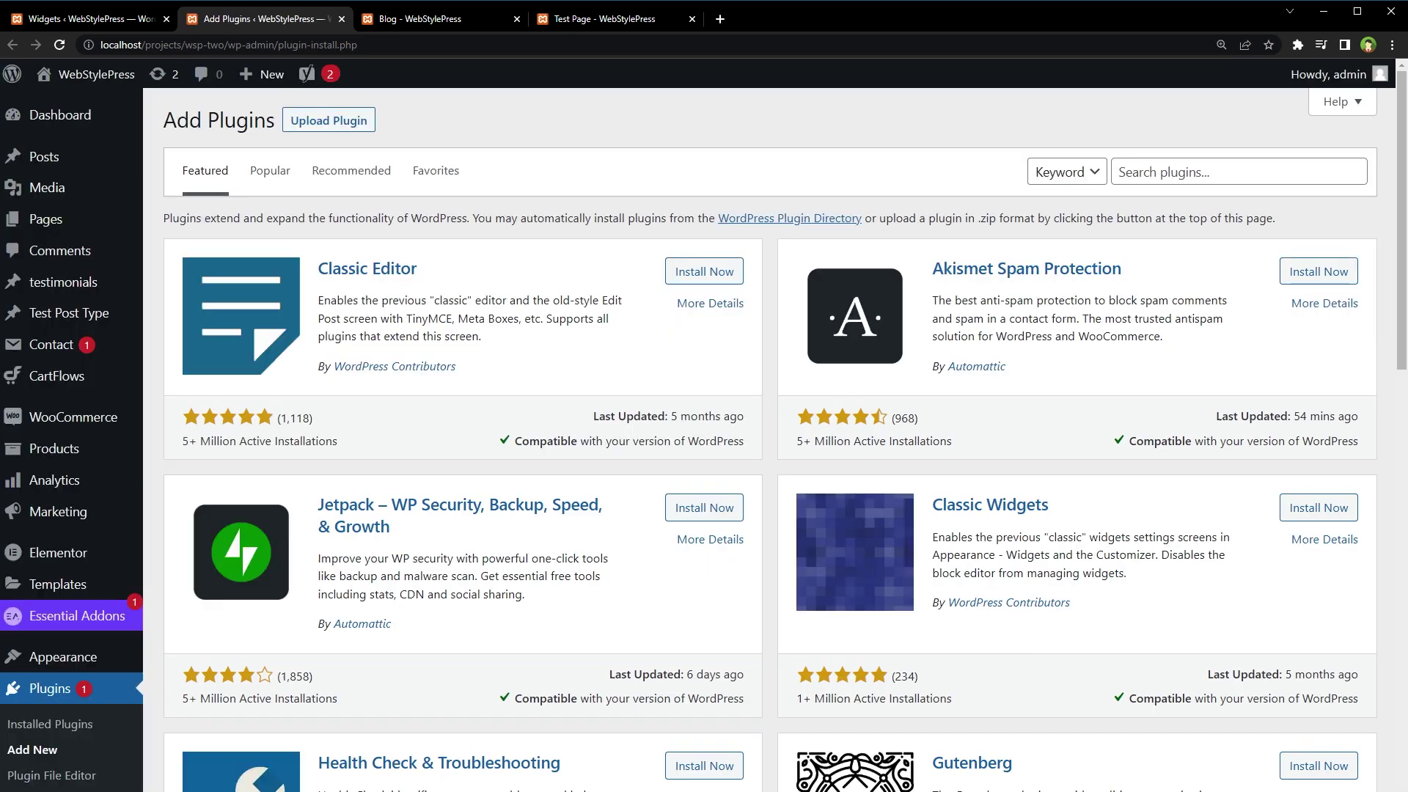
left_click(1268, 165)
type("Widget Context")
left_click_drag(1280, 171, 1030, 172)
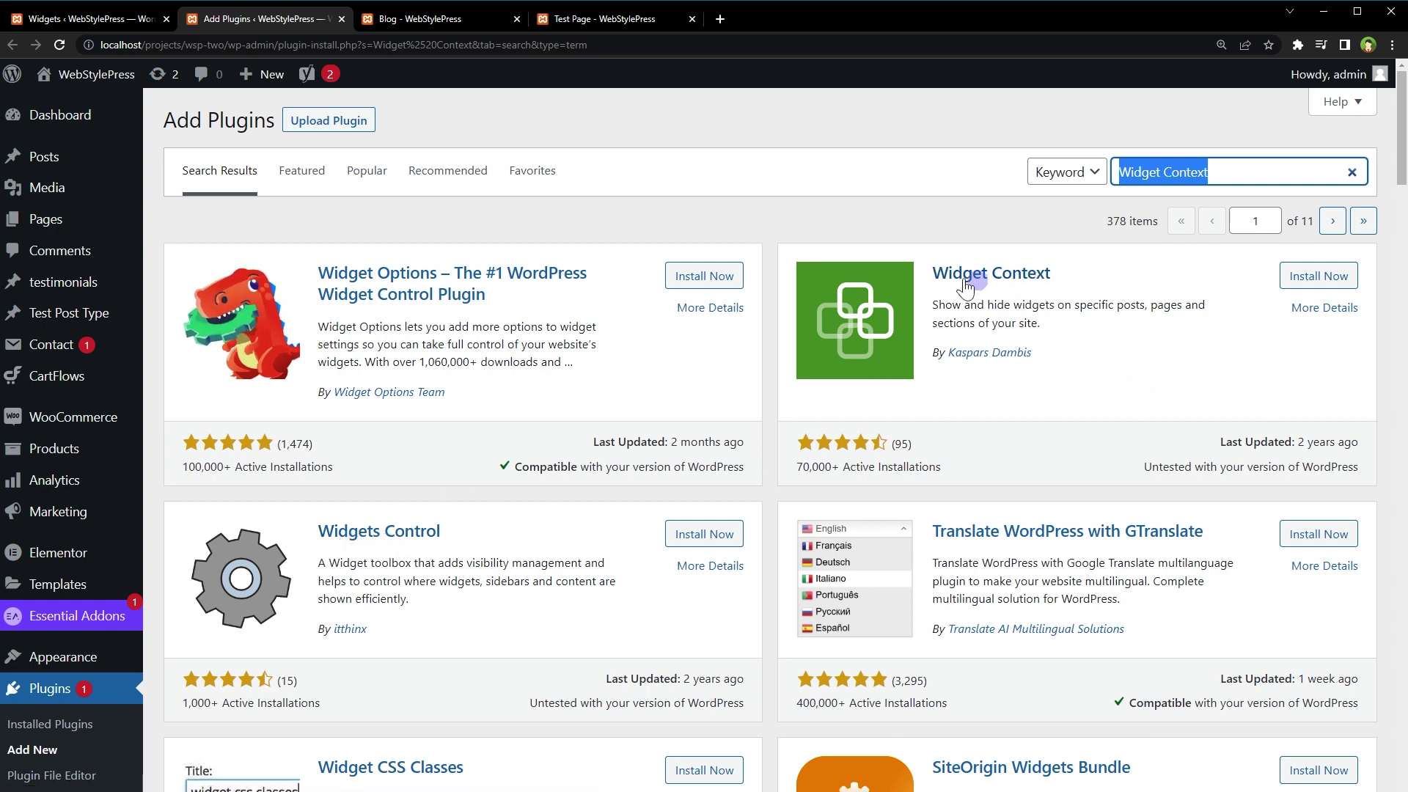
left_click_drag(1051, 273, 930, 279)
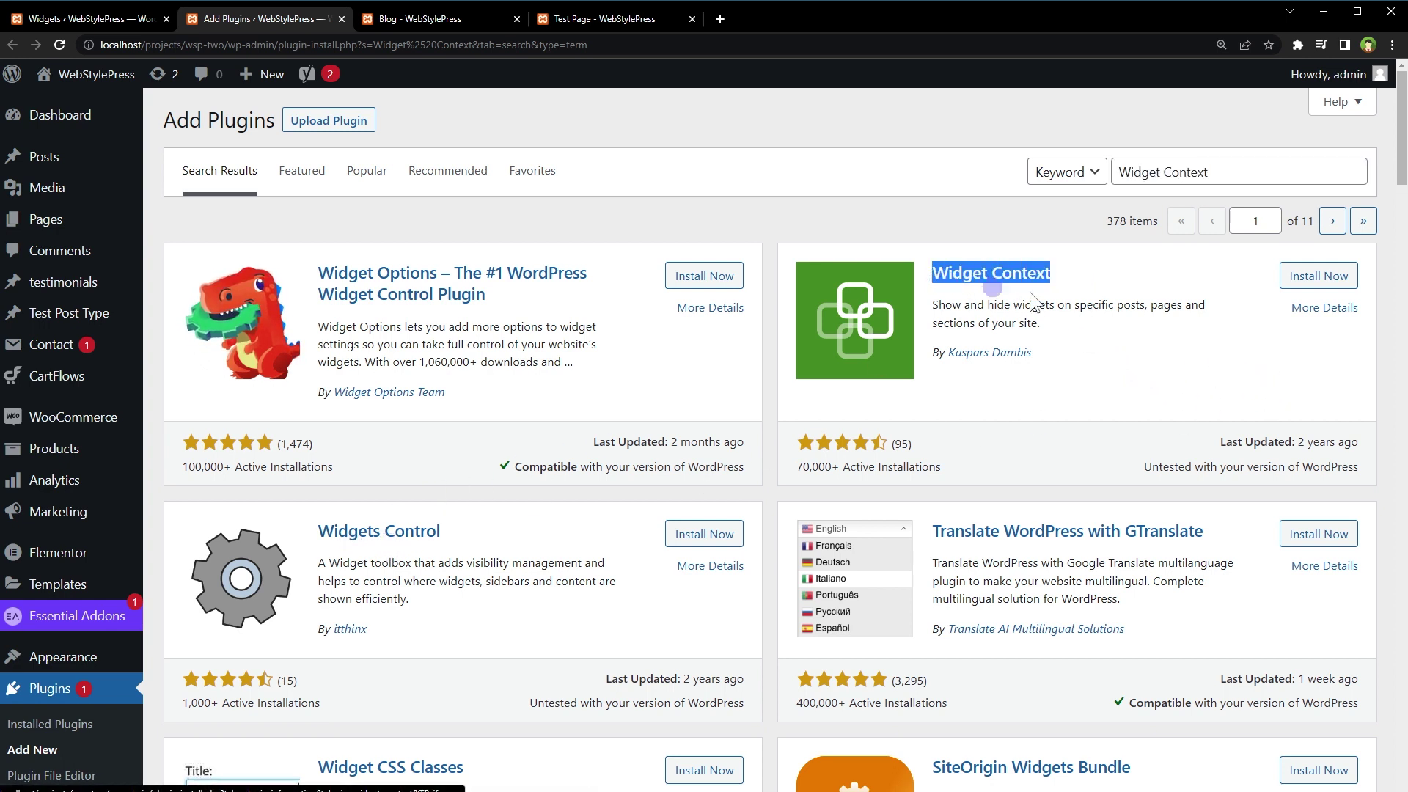
left_click(1292, 285)
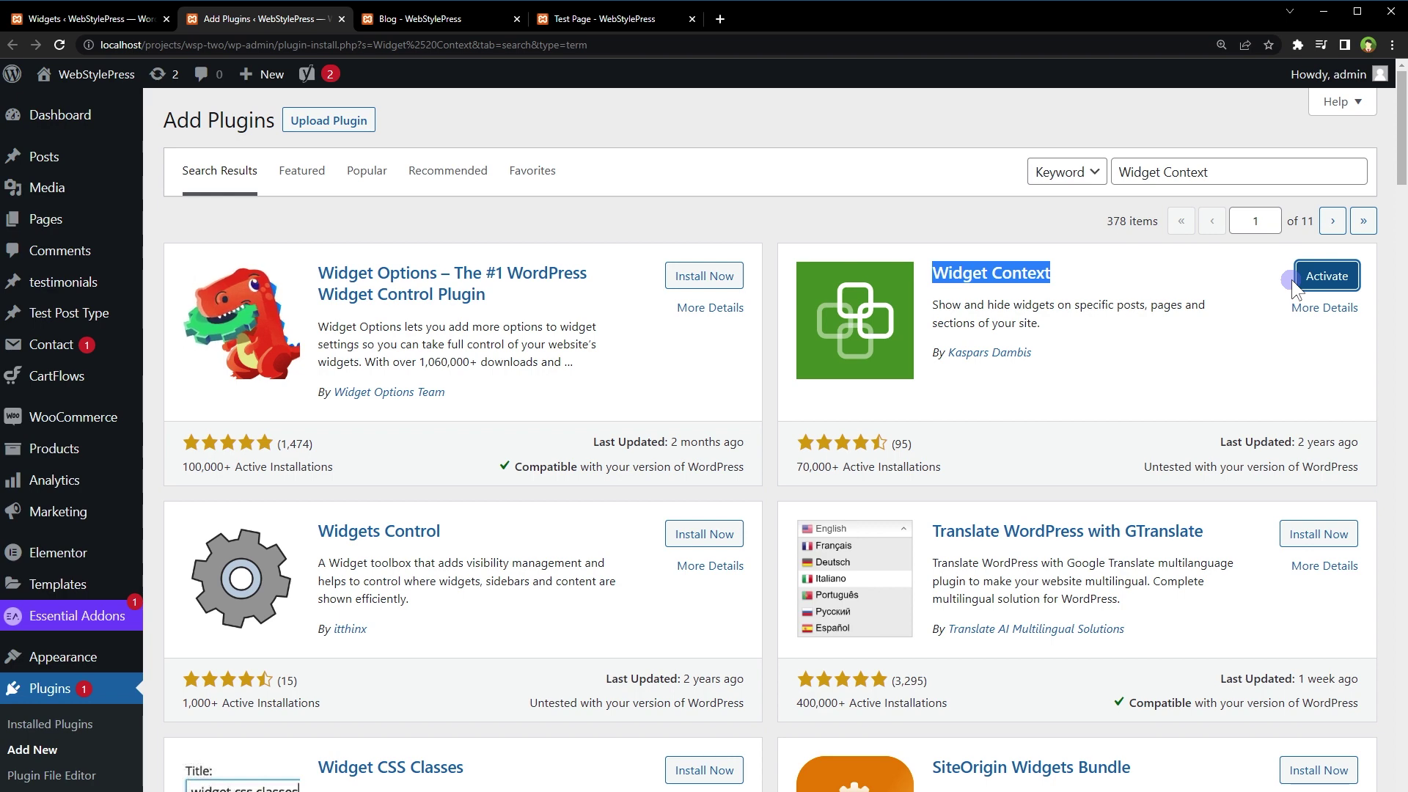
left_click(1326, 279)
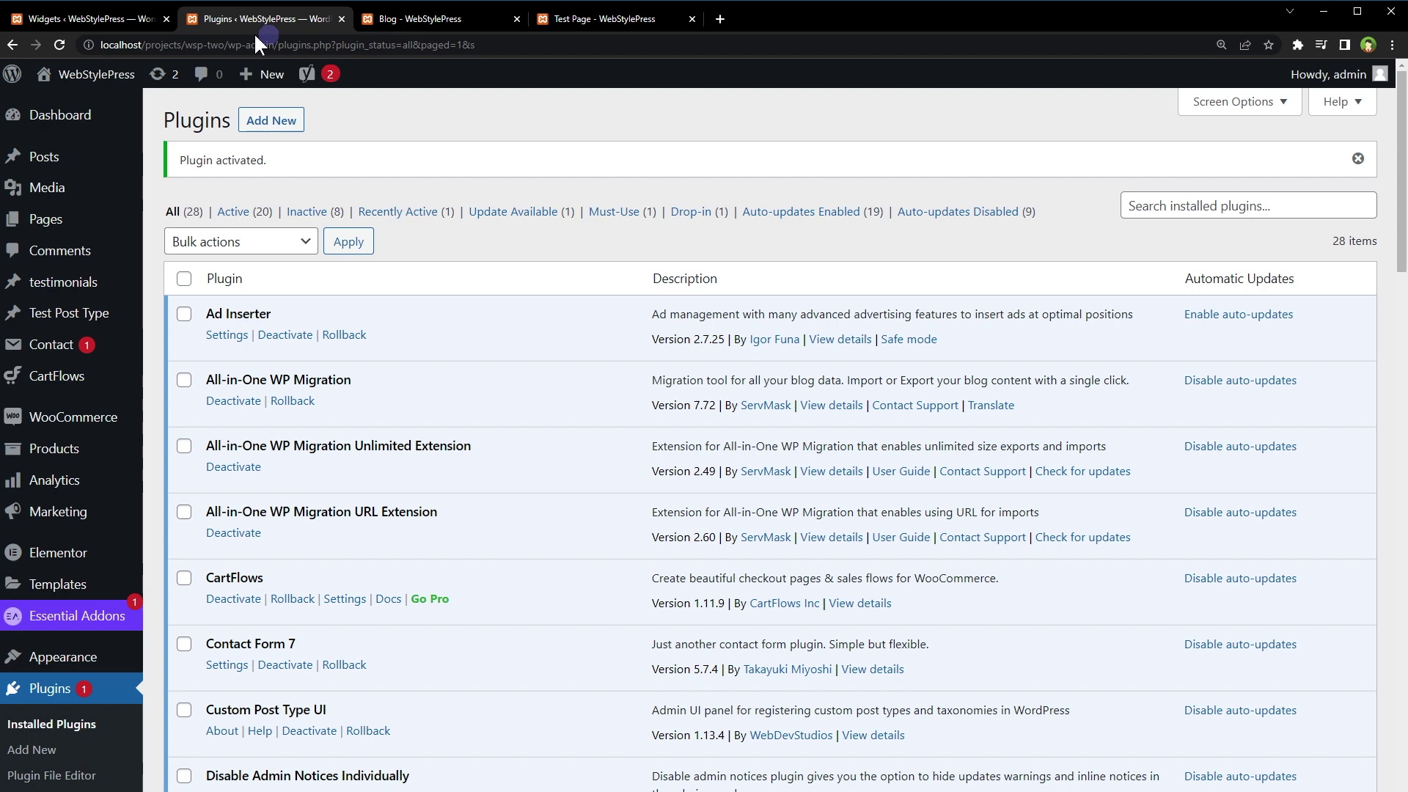
left_click(98, 20)
- Reload the Widgets screen and expand Search to reveal its Widget Context 'Show widget everywhere' option
scroll(1080, 324, "up", 3)
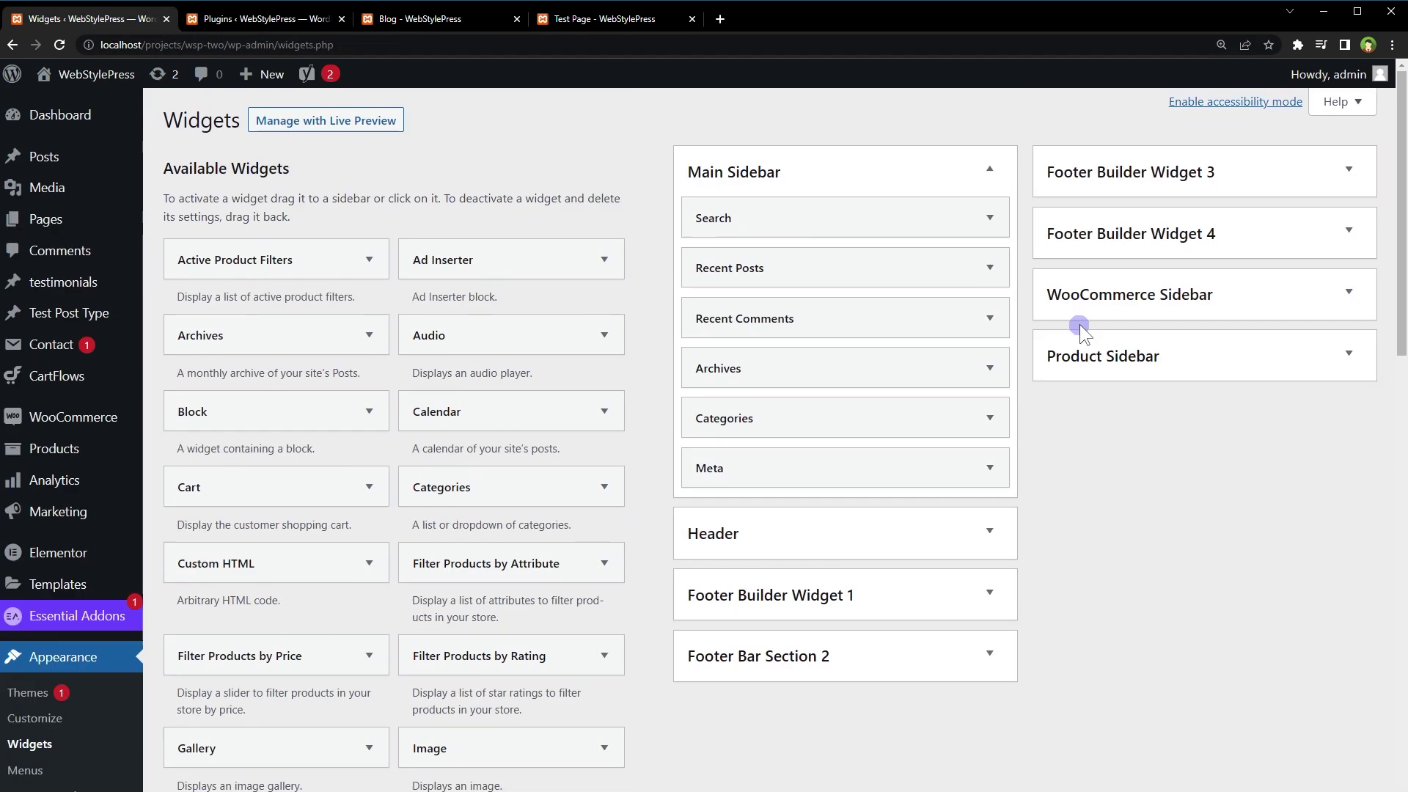
right_click(1087, 451)
left_click(1120, 505)
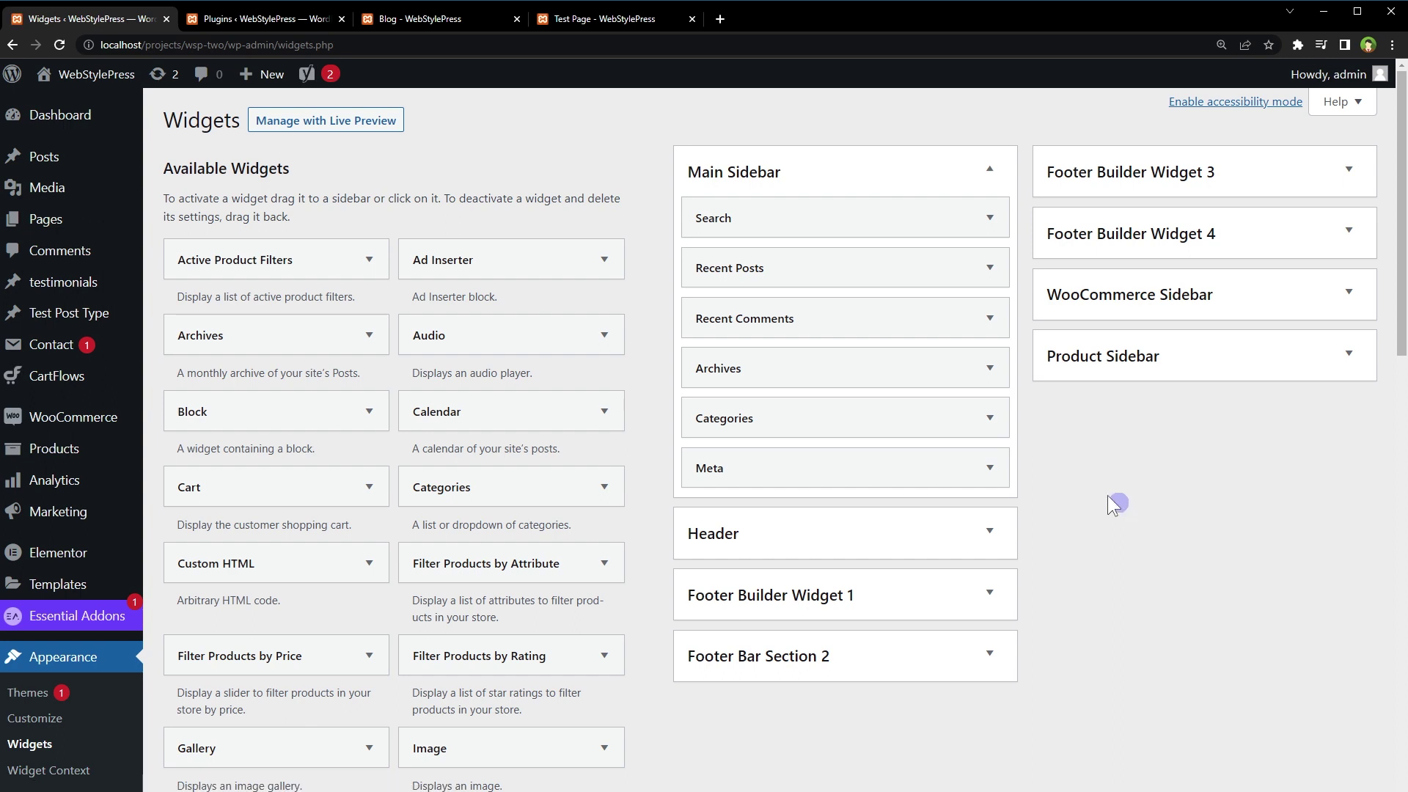
left_click(990, 218)
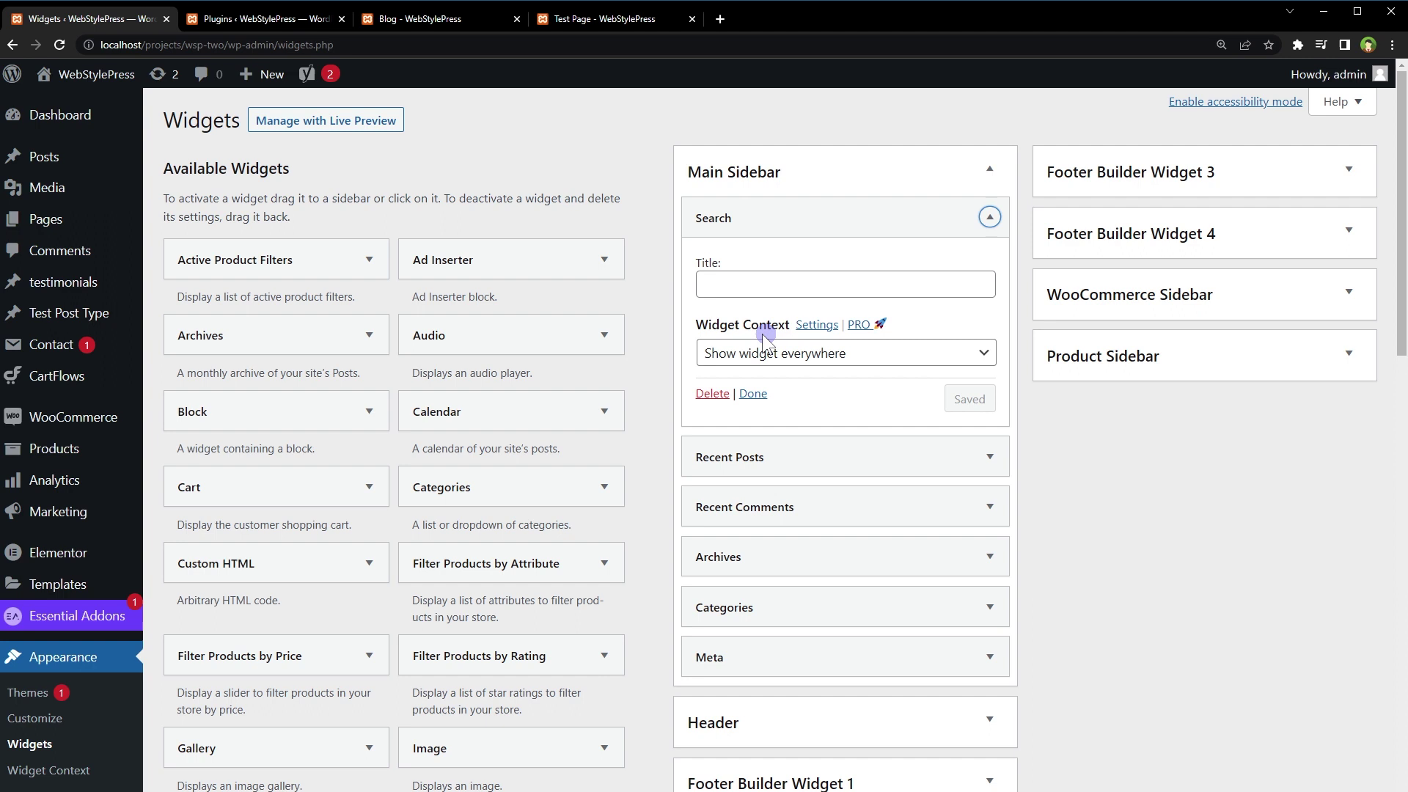
- Set Search to 'Show widget on selected' with Blog page, All posts, All archives, and save
left_click(854, 352)
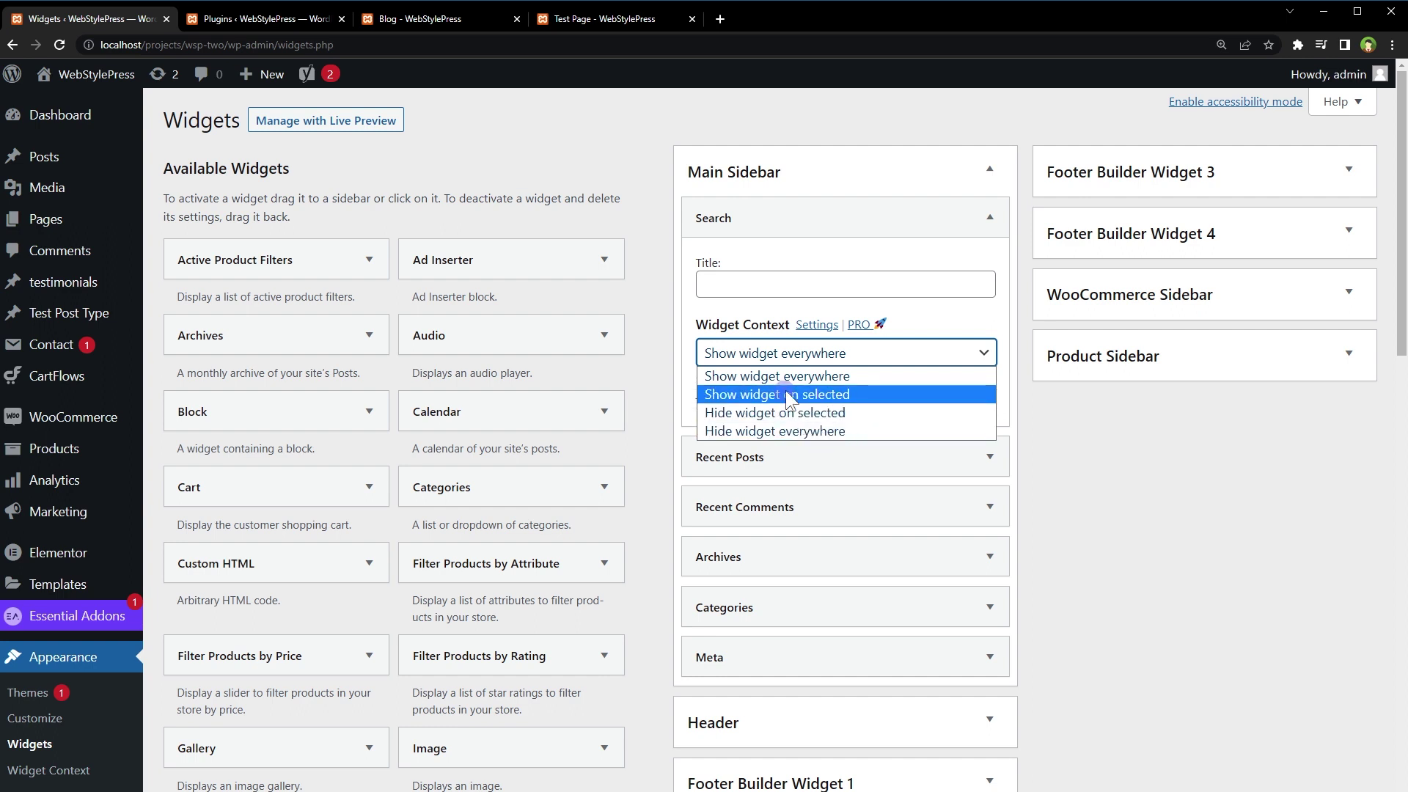
left_click(863, 397)
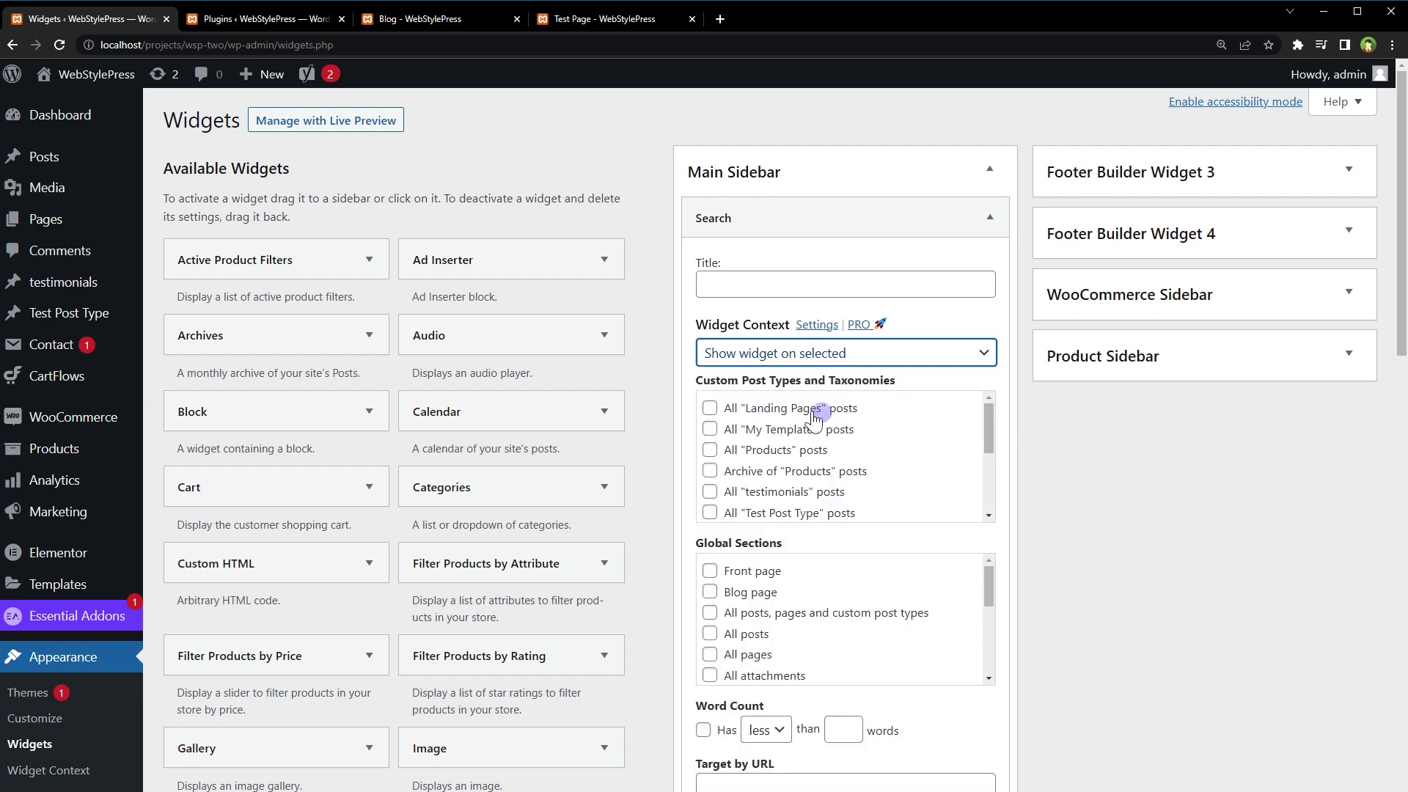
scroll(1129, 490, "down", 2)
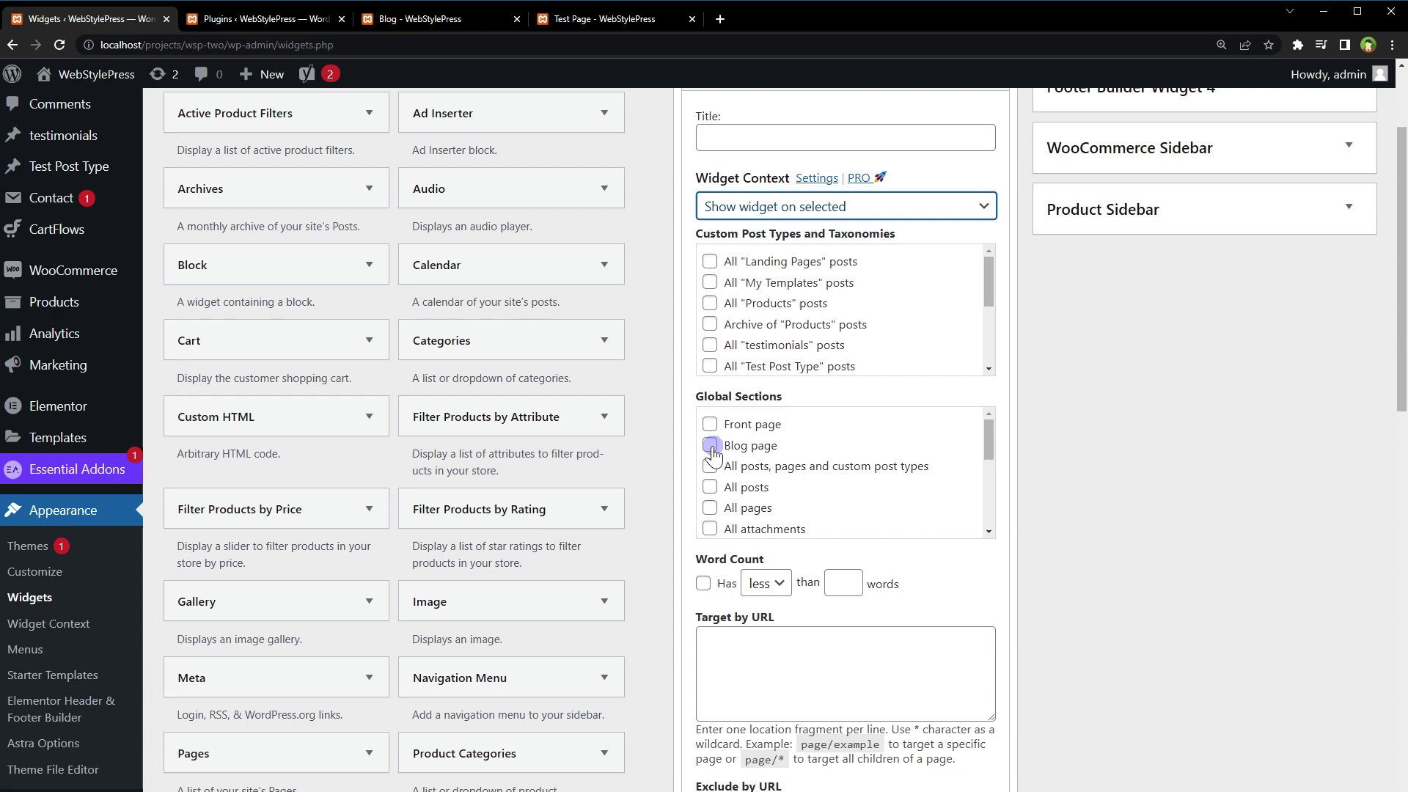
scroll(1131, 447, "up", 2)
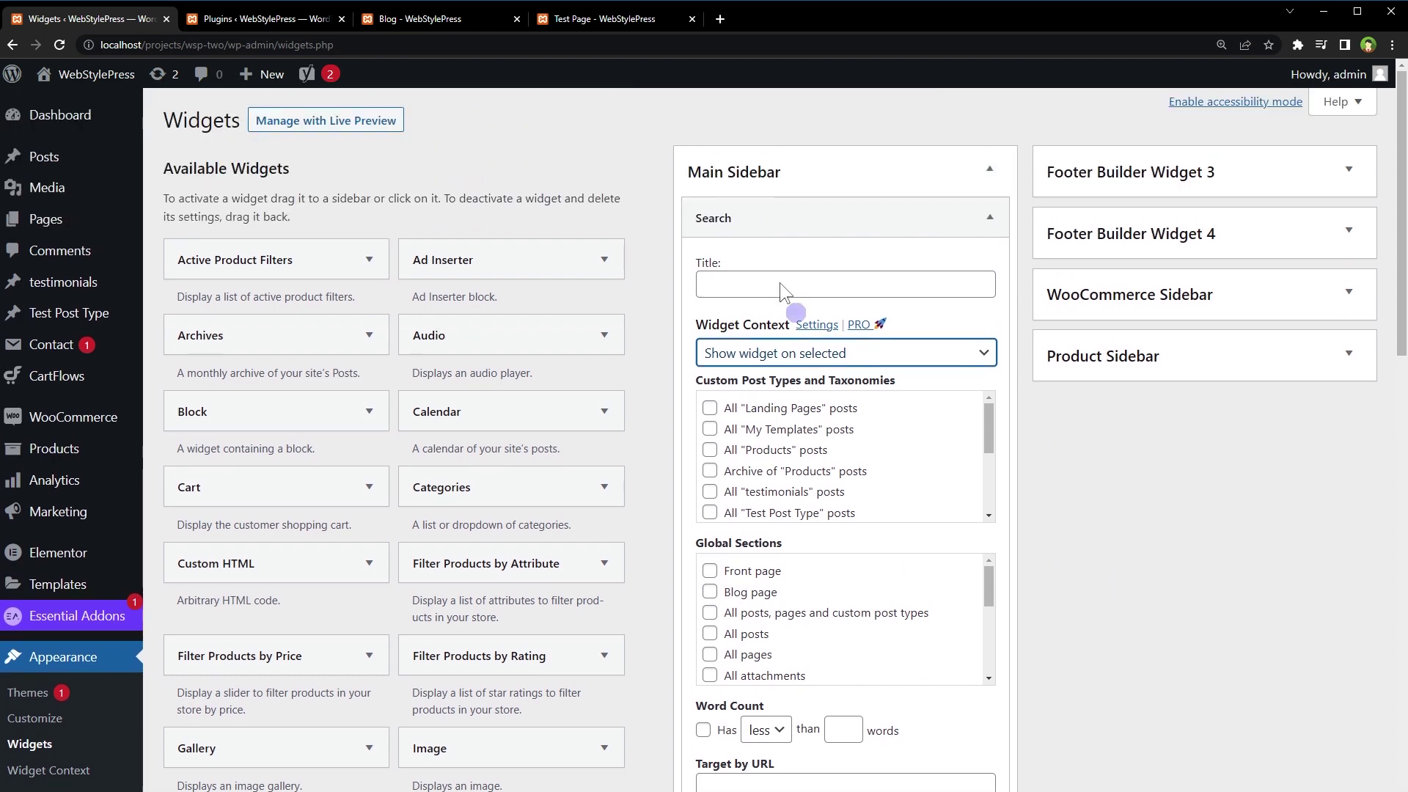
scroll(1146, 495, "down", 3)
left_click(709, 372)
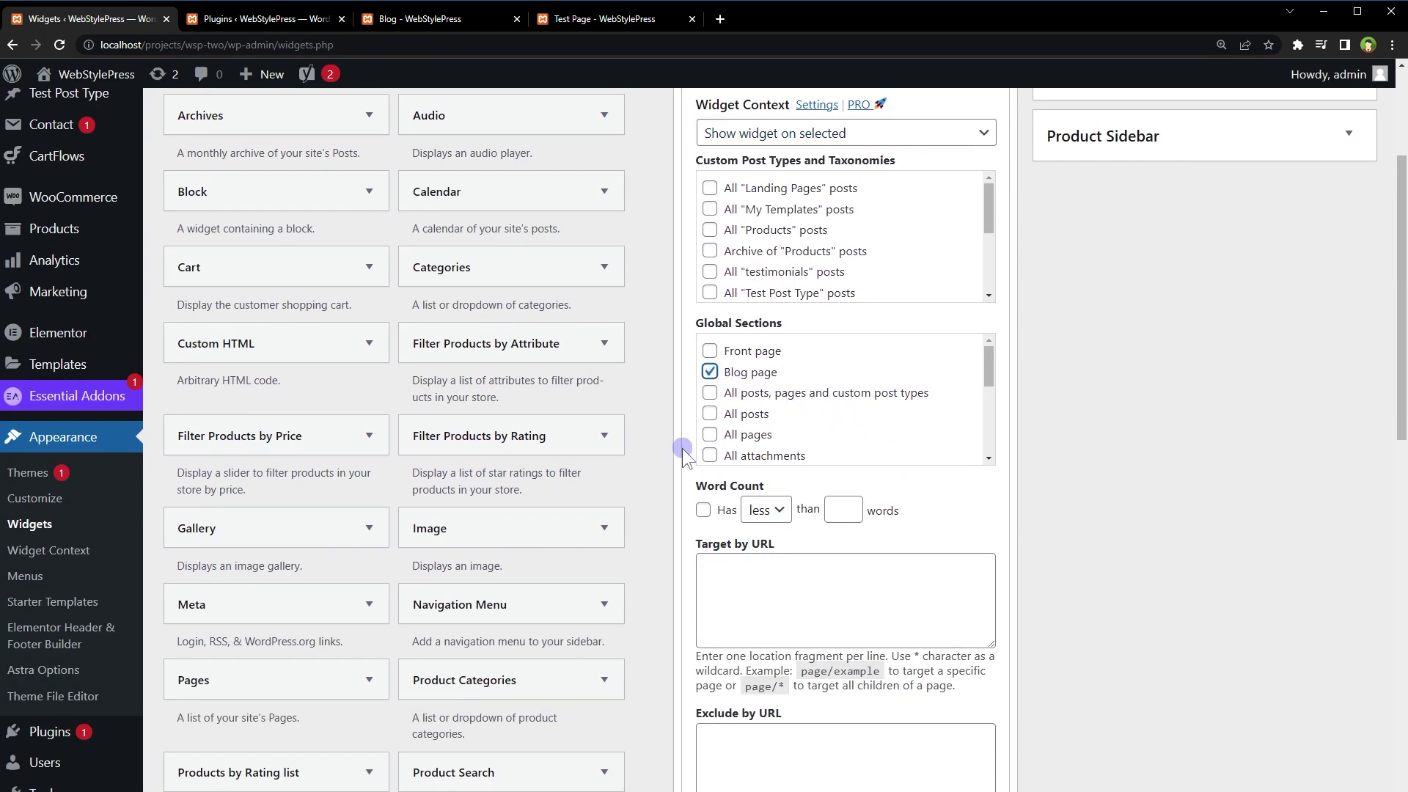
left_click(709, 414)
left_click_drag(984, 364, 986, 421)
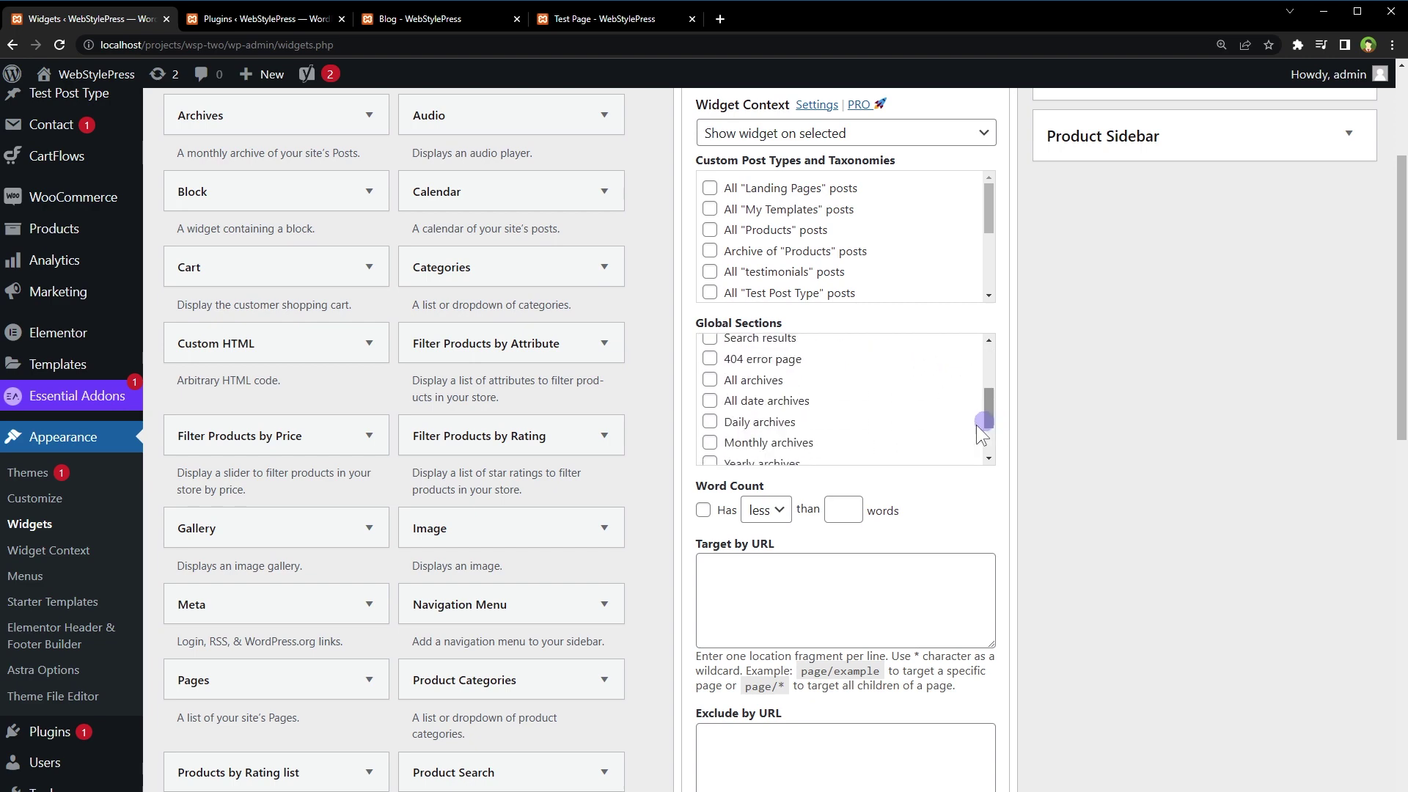
left_click(728, 384)
scroll(1082, 404, "down", 5)
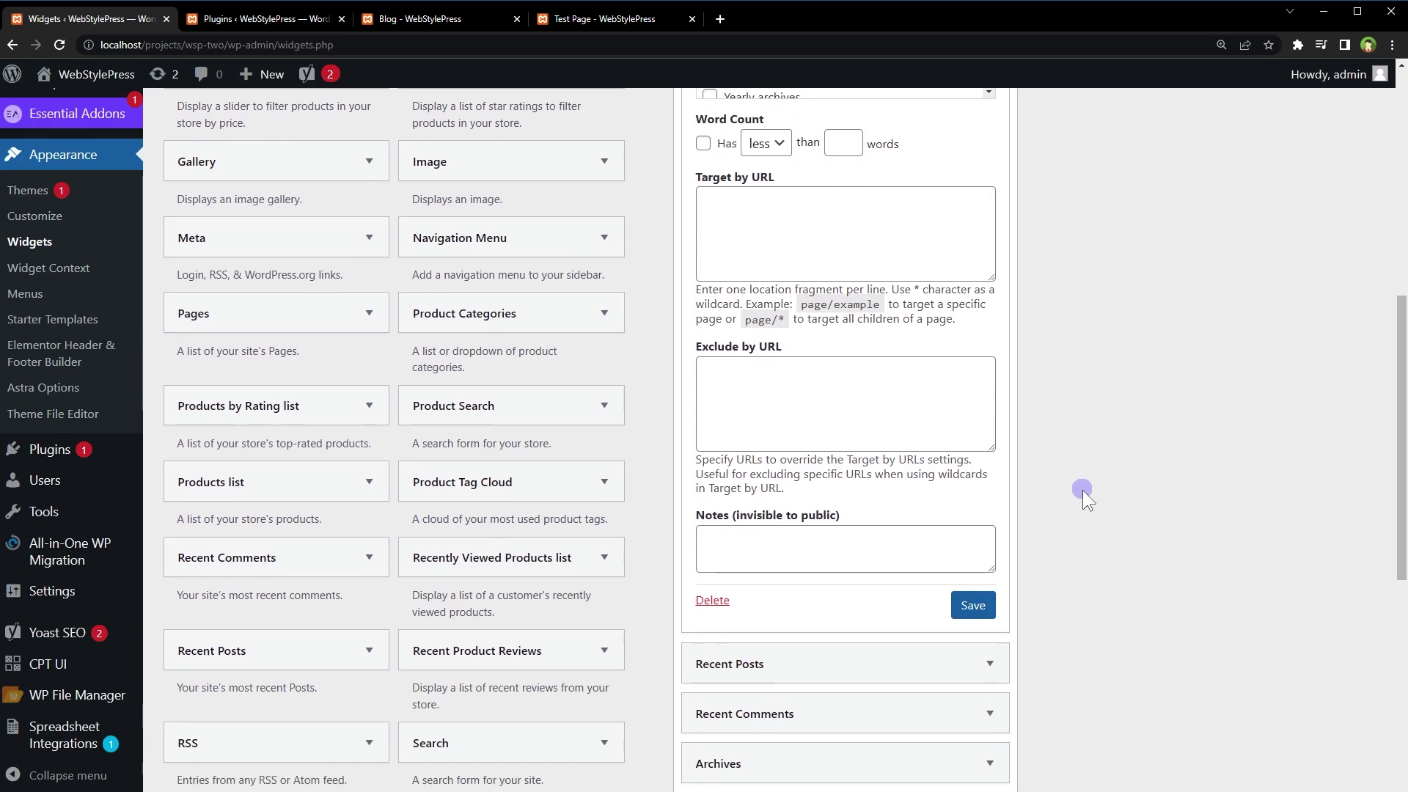
left_click(969, 605)
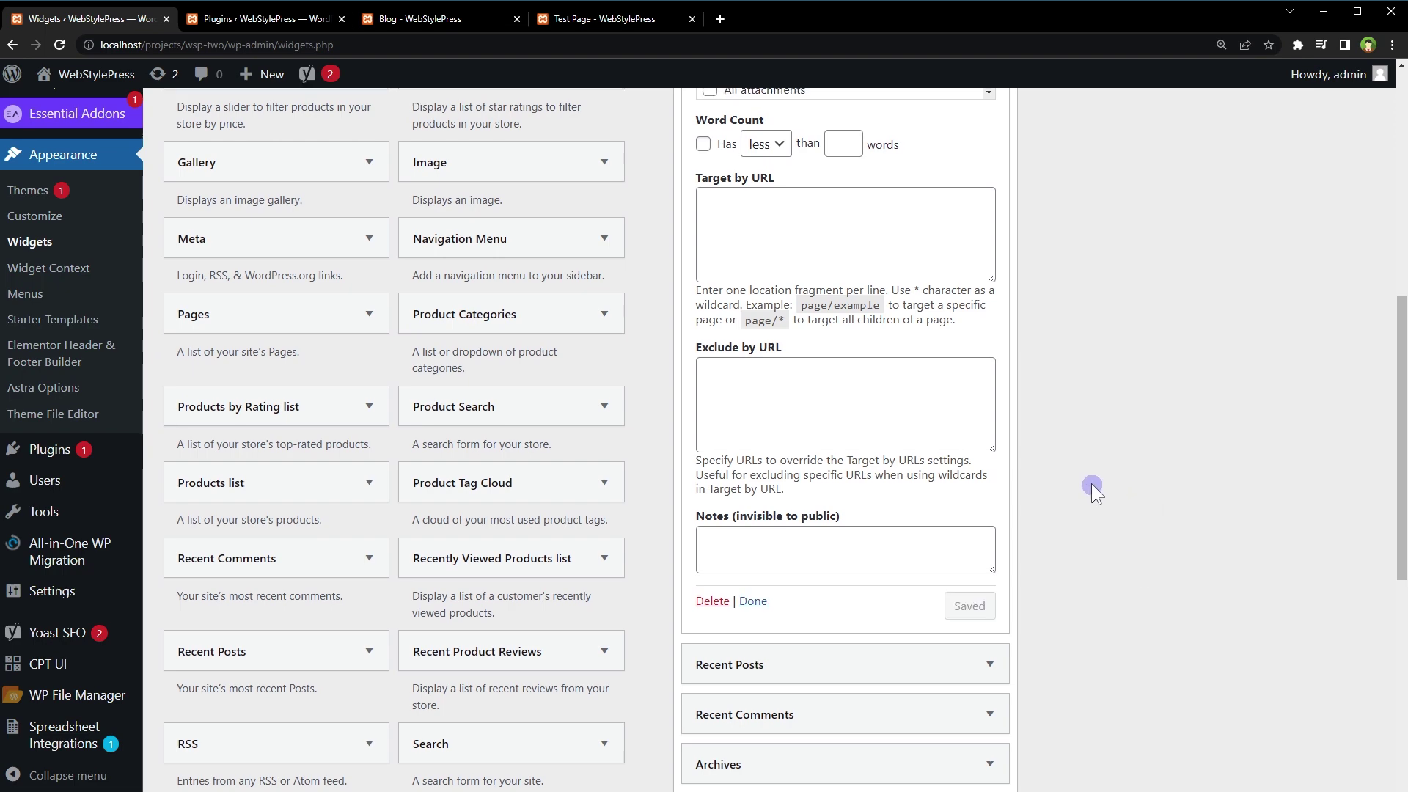
scroll(1091, 490, "up", 7)
left_click(991, 219)
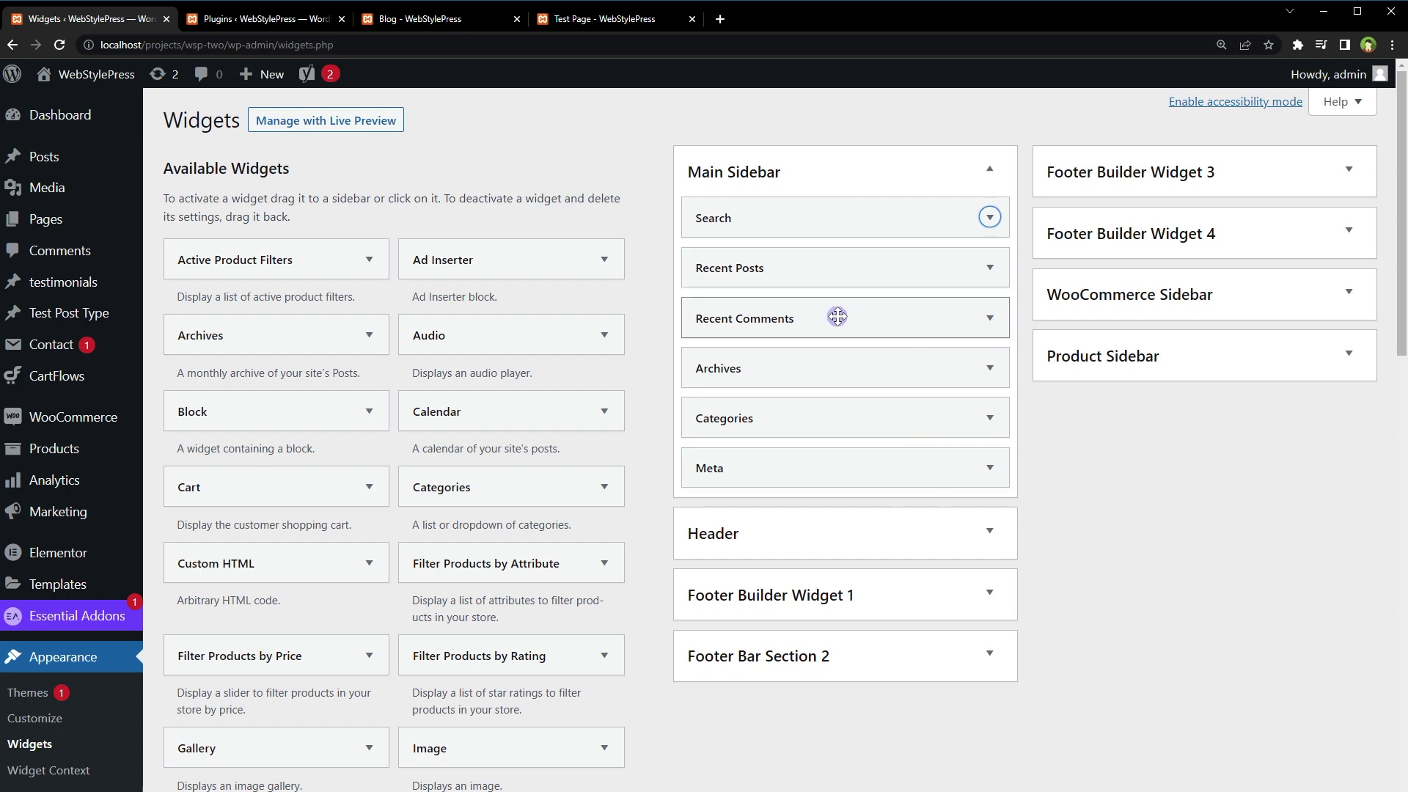
- Drag Recent Comments from the Main Sidebar back to Available Widgets
left_click_drag(837, 316, 384, 433)
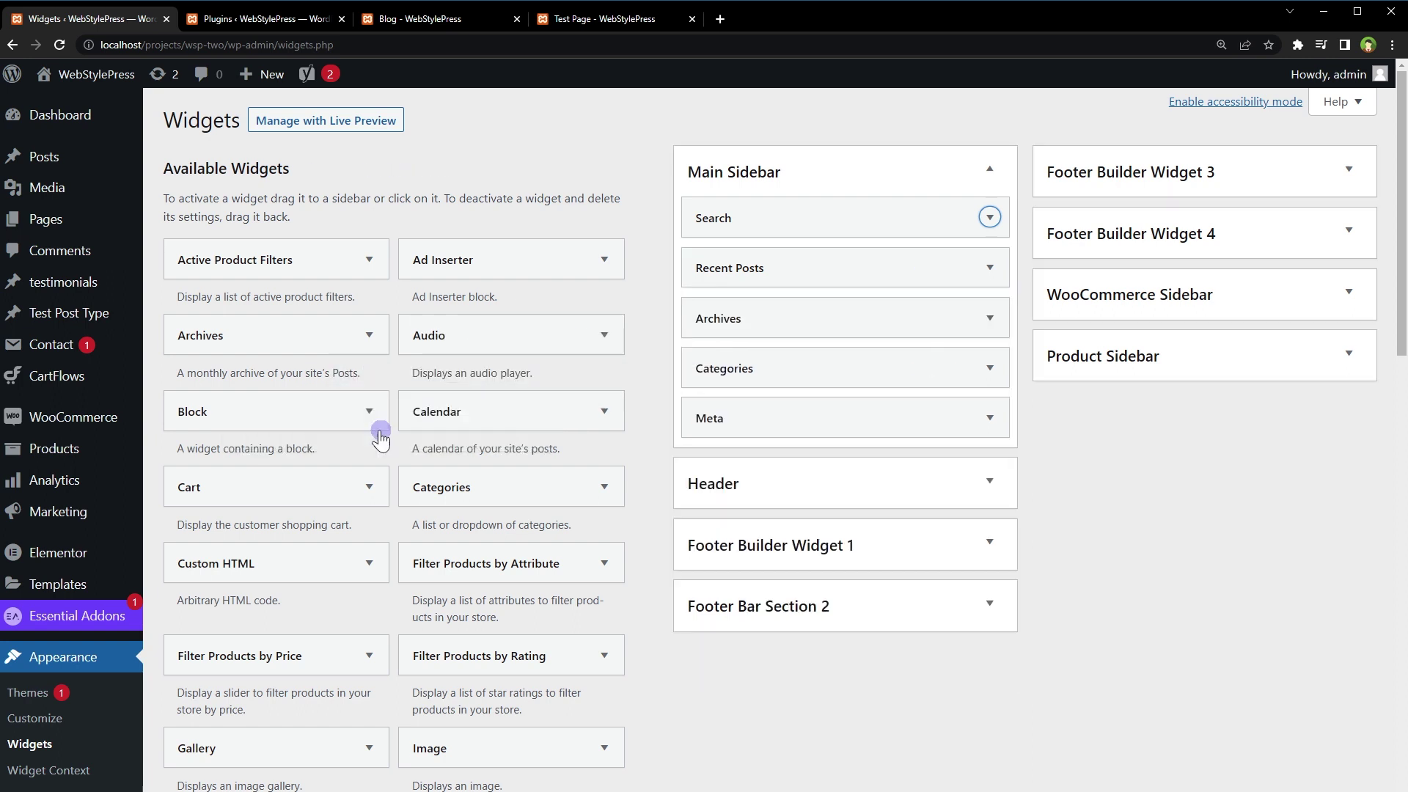
left_click(988, 268)
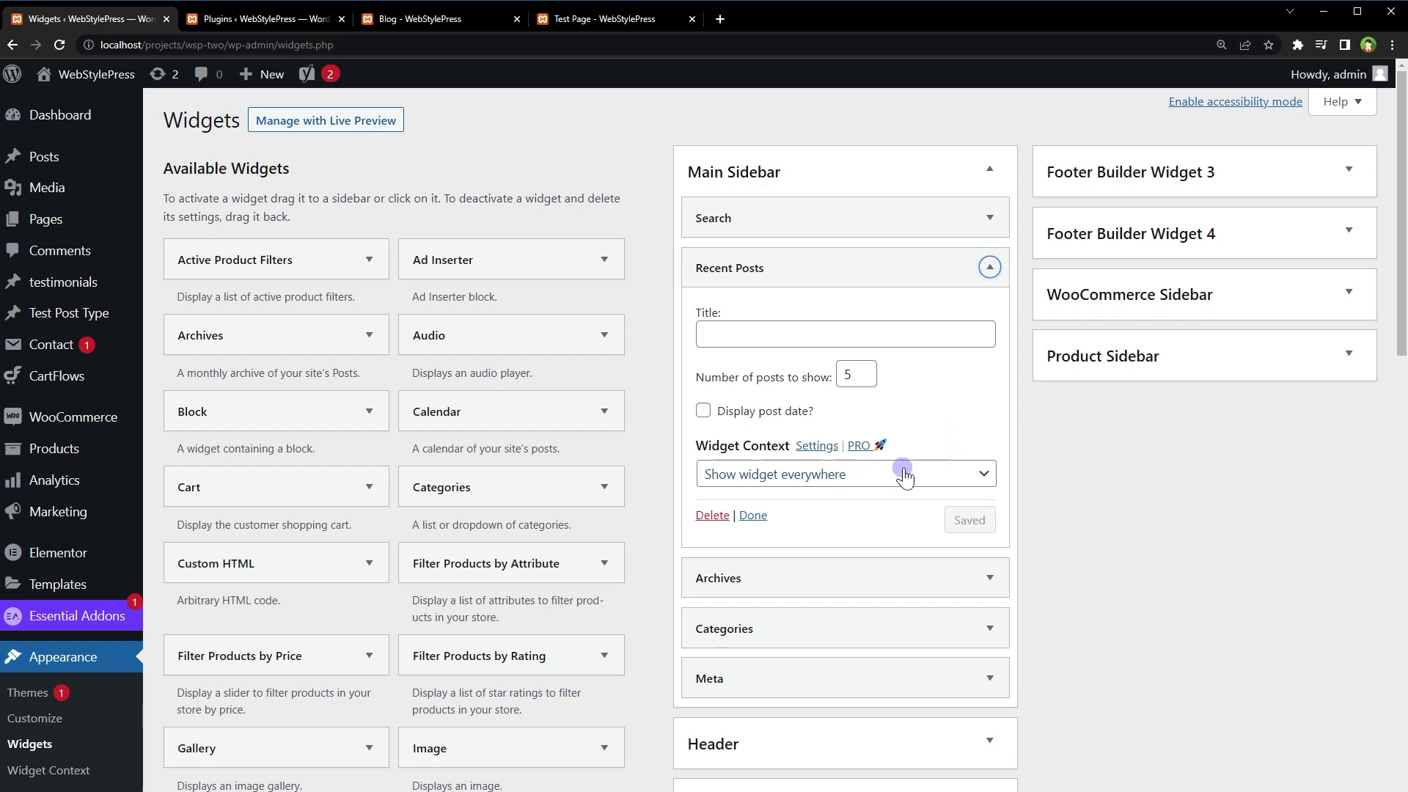
left_click(989, 268)
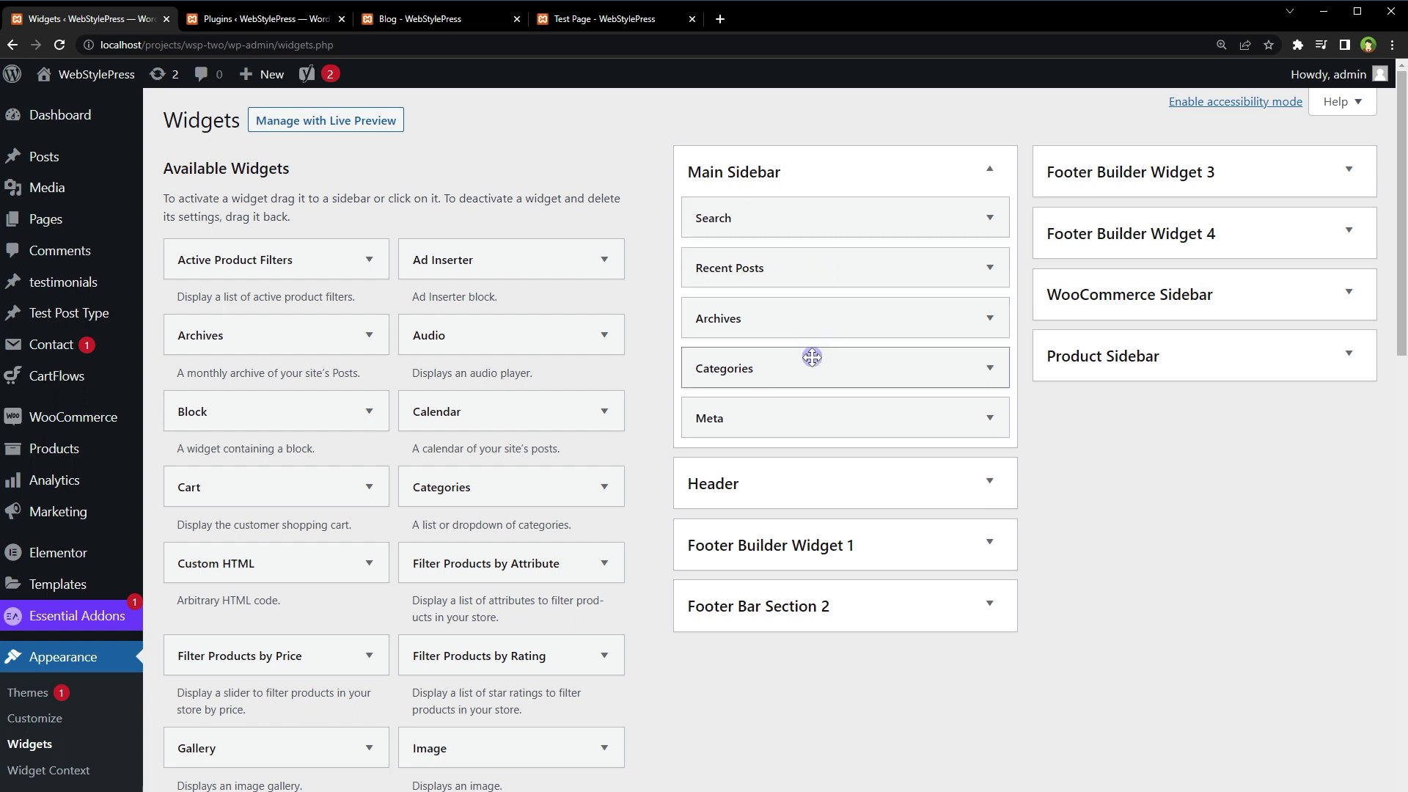
- Set Recent Posts to 'Show widget on selected' with Blog page, All posts, All archives, and save
left_click(986, 274)
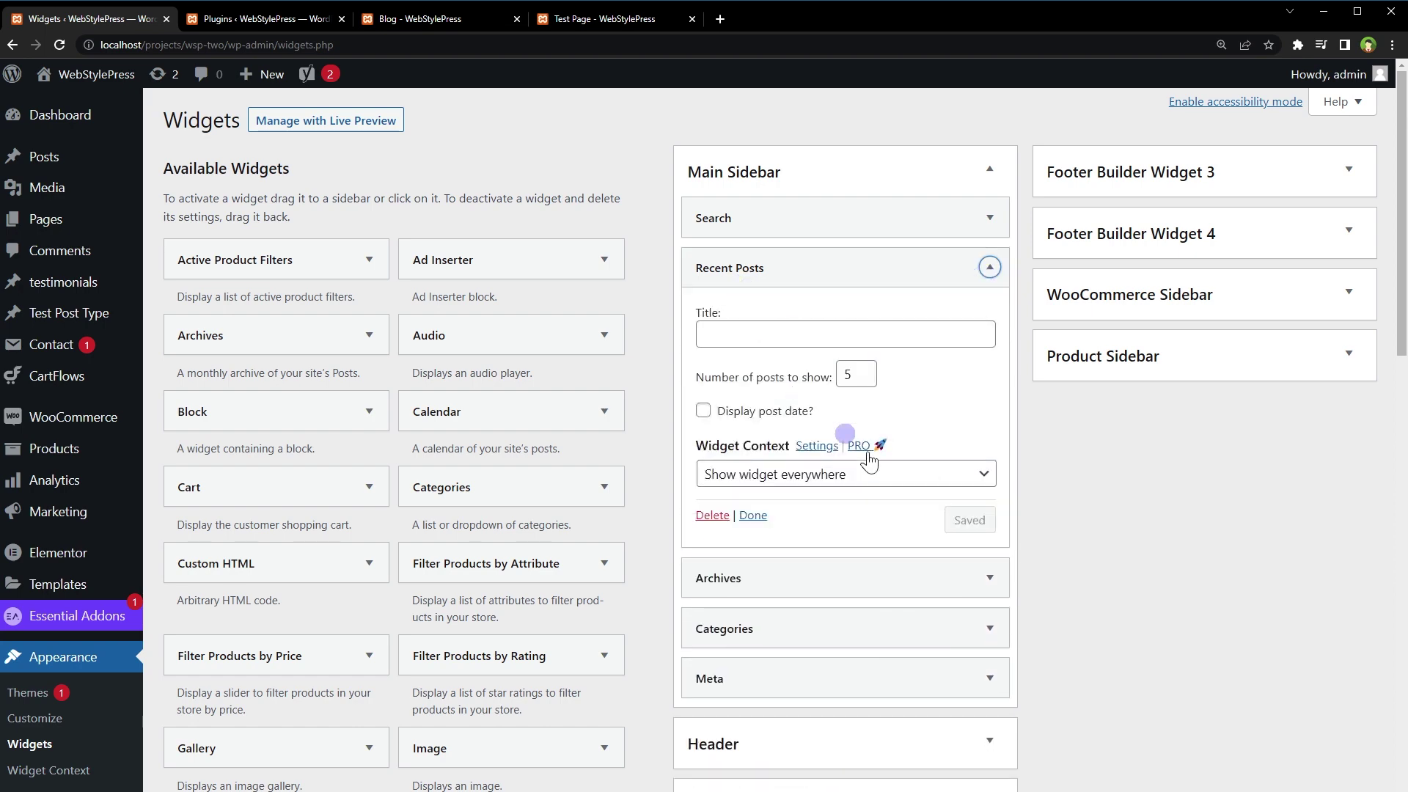
left_click(907, 476)
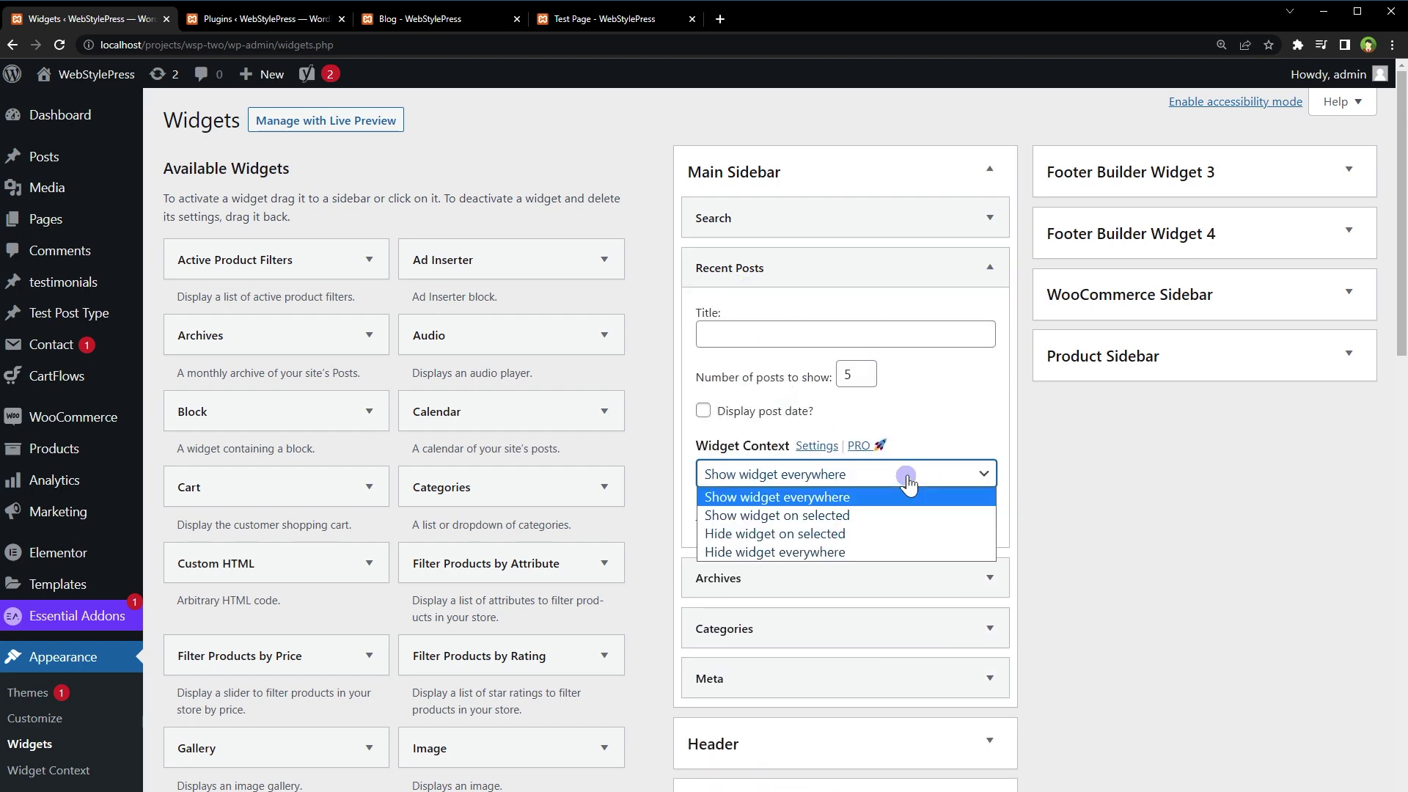
left_click(857, 516)
scroll(1056, 508, "down", 5)
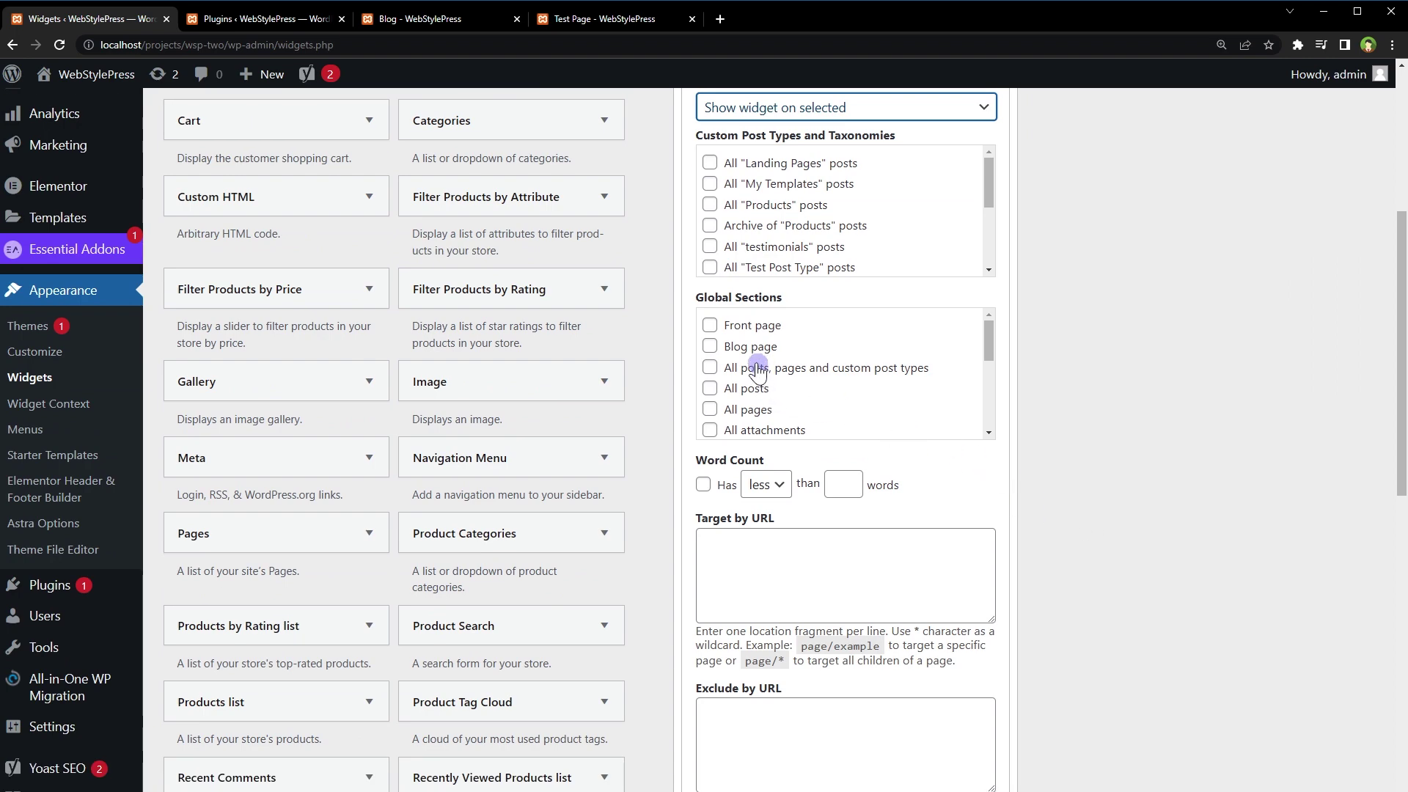
left_click(710, 346)
left_click(722, 394)
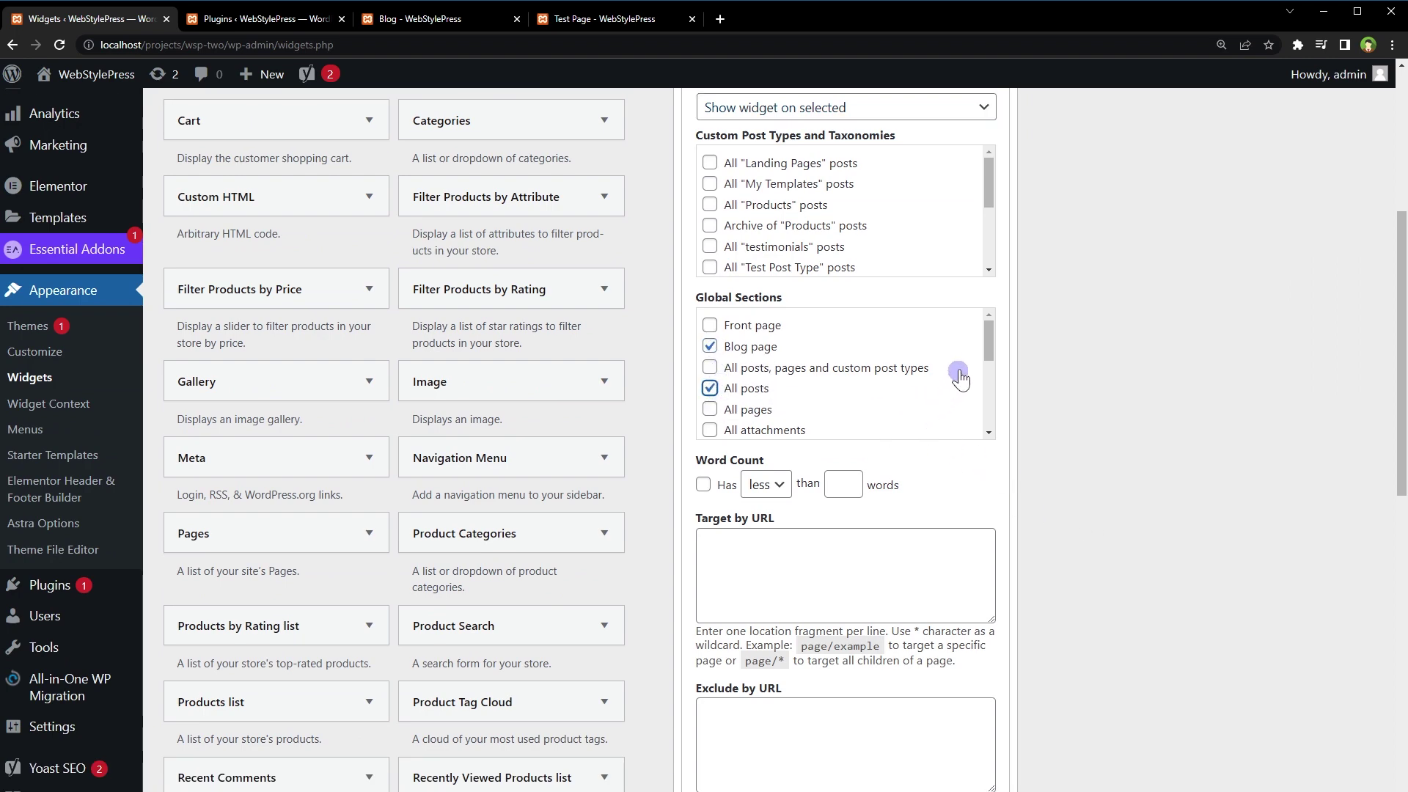
left_click_drag(987, 348, 987, 372)
left_click(710, 396)
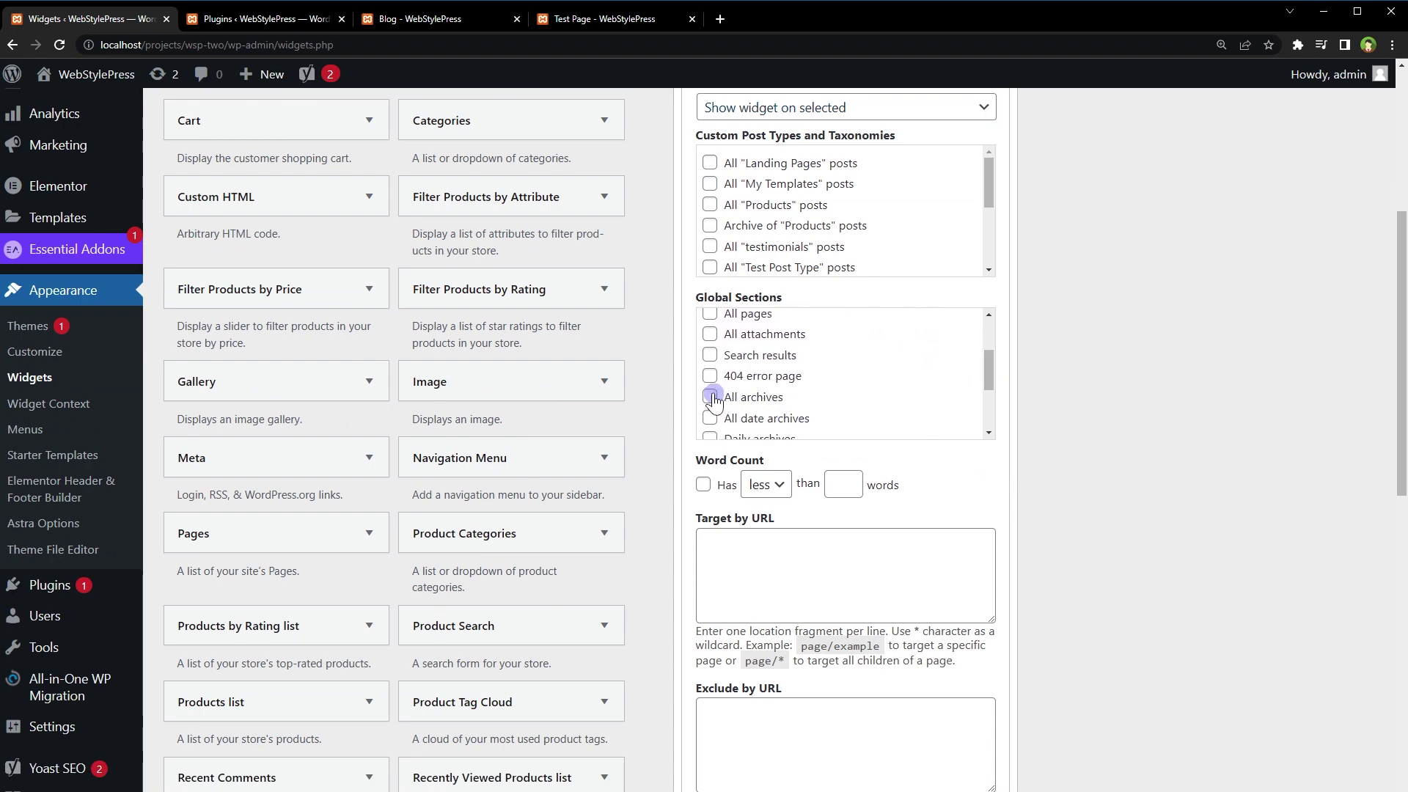
scroll(1045, 491, "down", 6)
left_click(972, 506)
scroll(1100, 477, "down", 4)
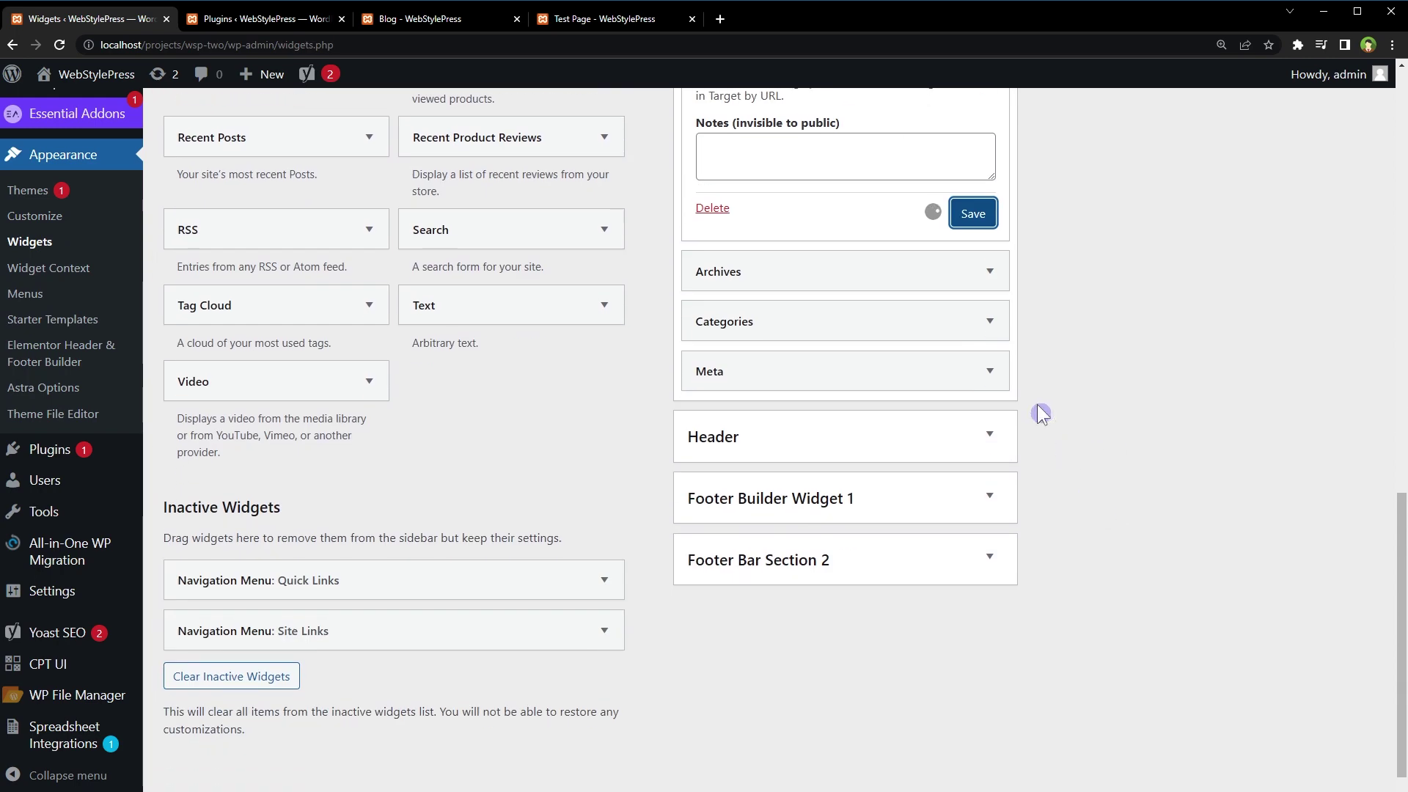
- Set Archives to 'Show widget on selected' with Blog page, All posts, All archives, and save
left_click(990, 271)
scroll(1117, 368, "down", 1)
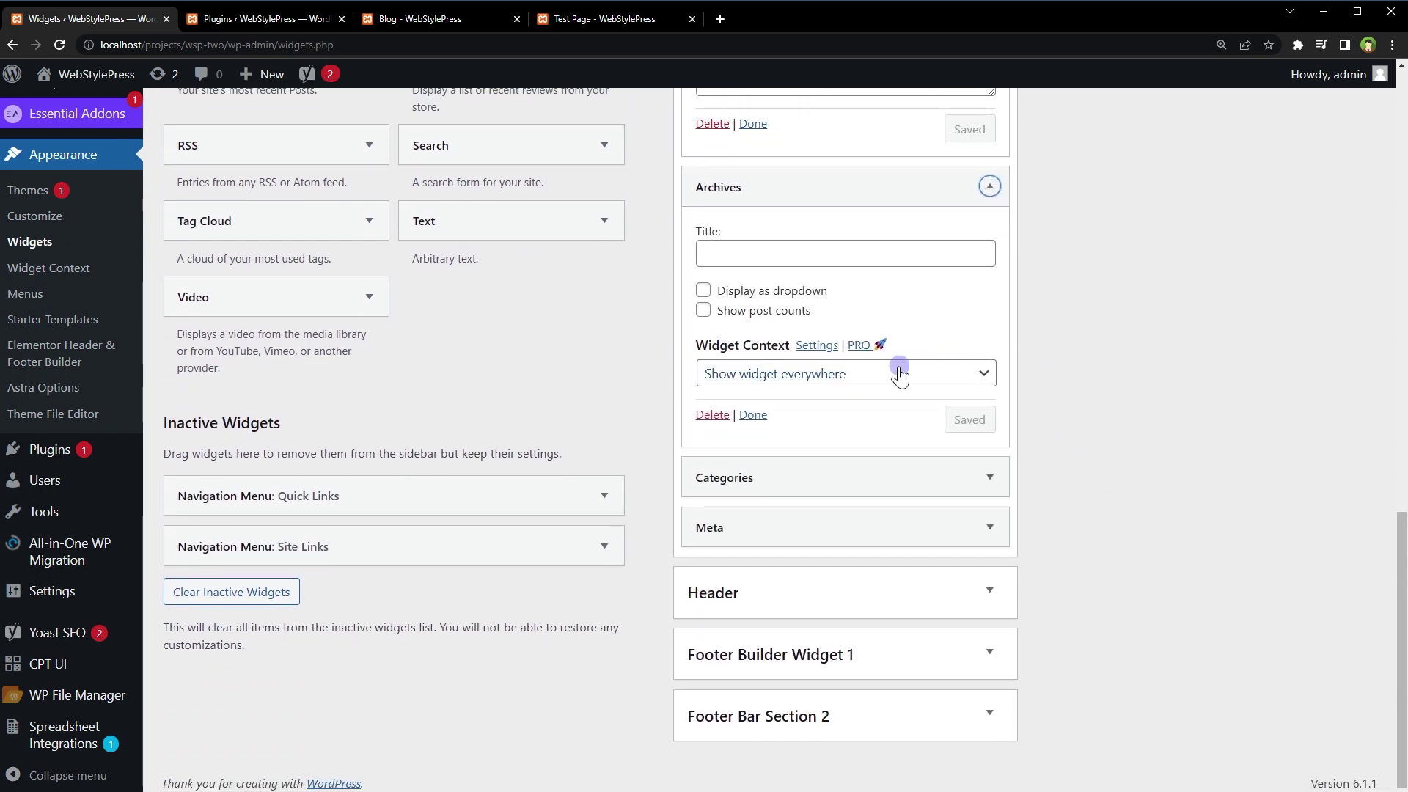
left_click(891, 373)
left_click(881, 414)
scroll(1058, 421, "down", 2)
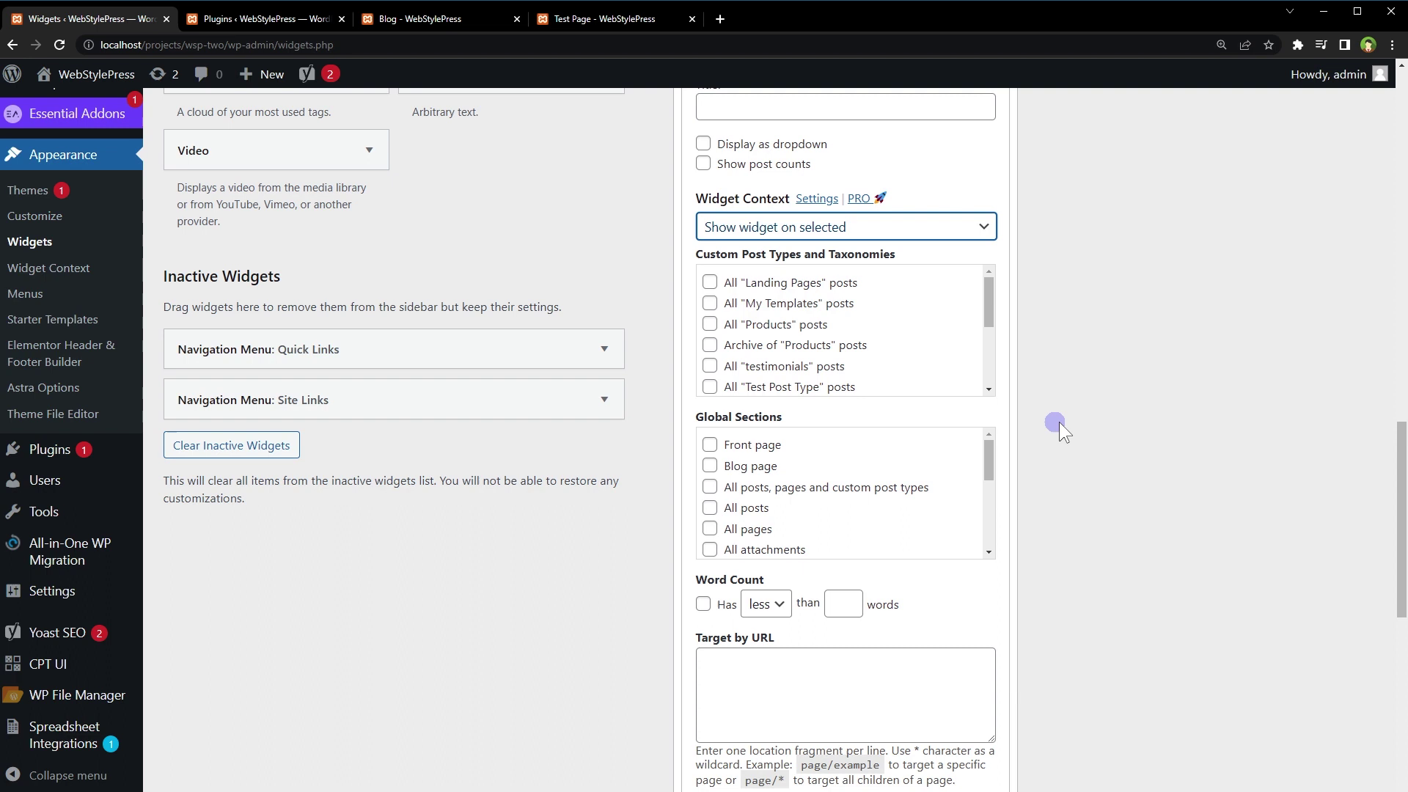
left_click(710, 468)
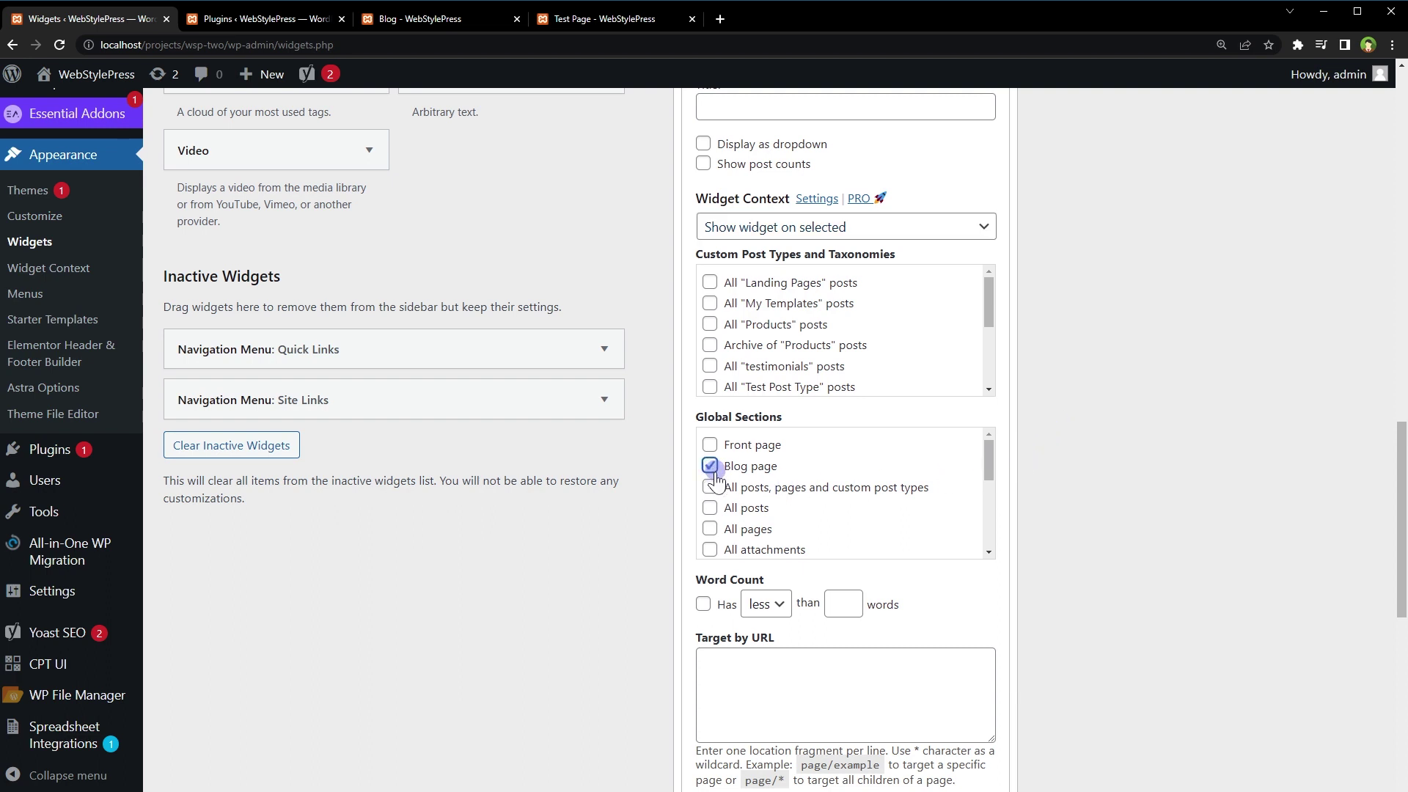
left_click(710, 508)
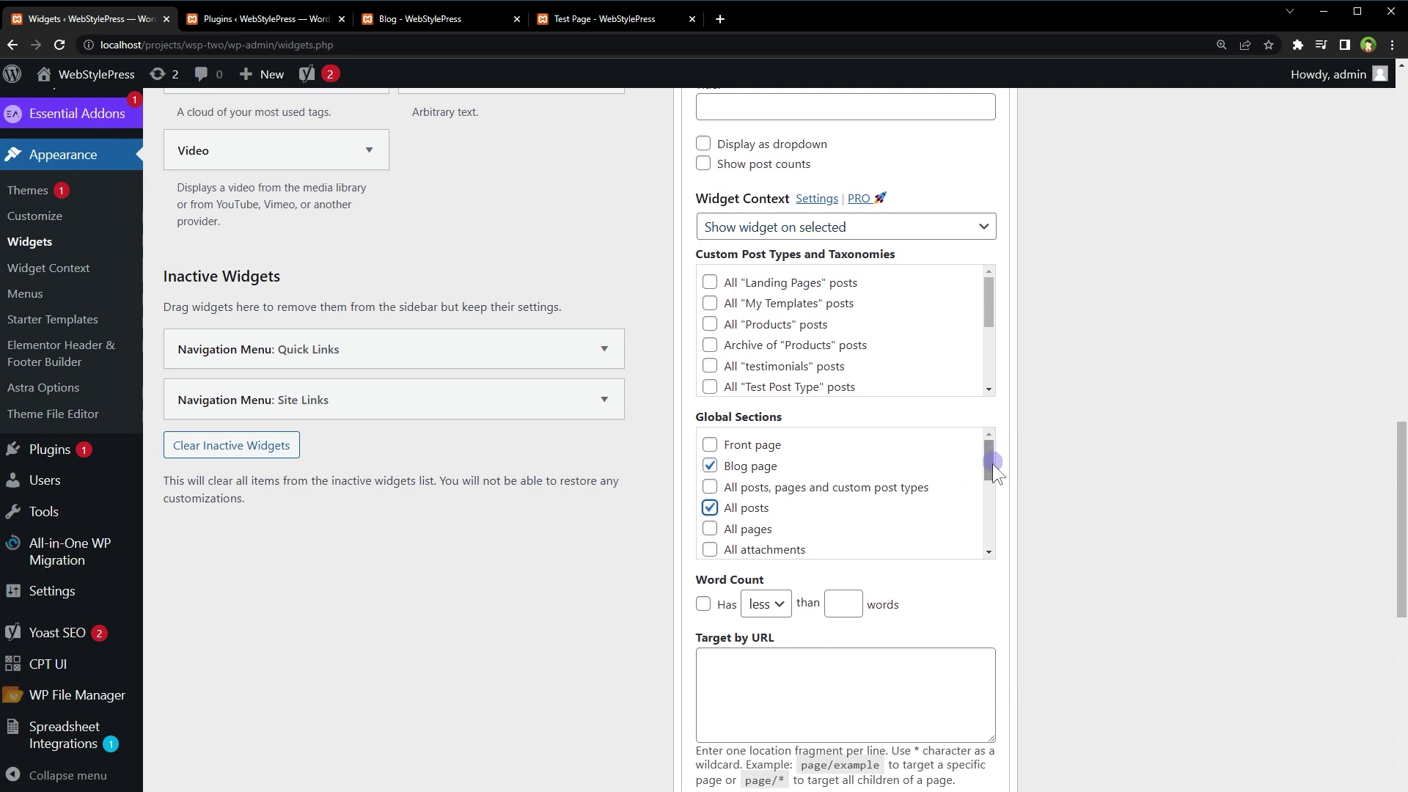
scroll(994, 450, "down", 1)
left_click(709, 516)
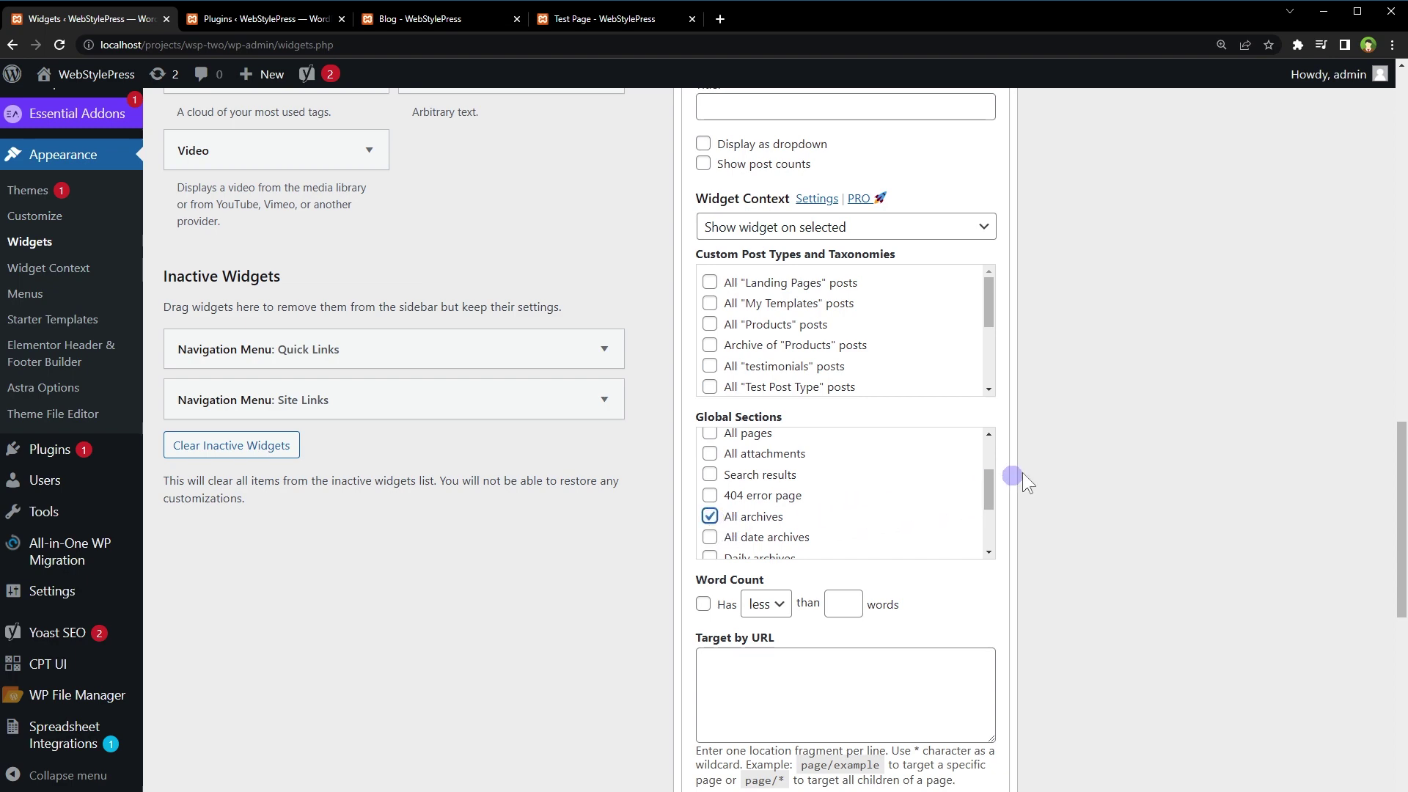
scroll(1054, 473, "down", 6)
left_click(975, 620)
scroll(1092, 528, "down", 3)
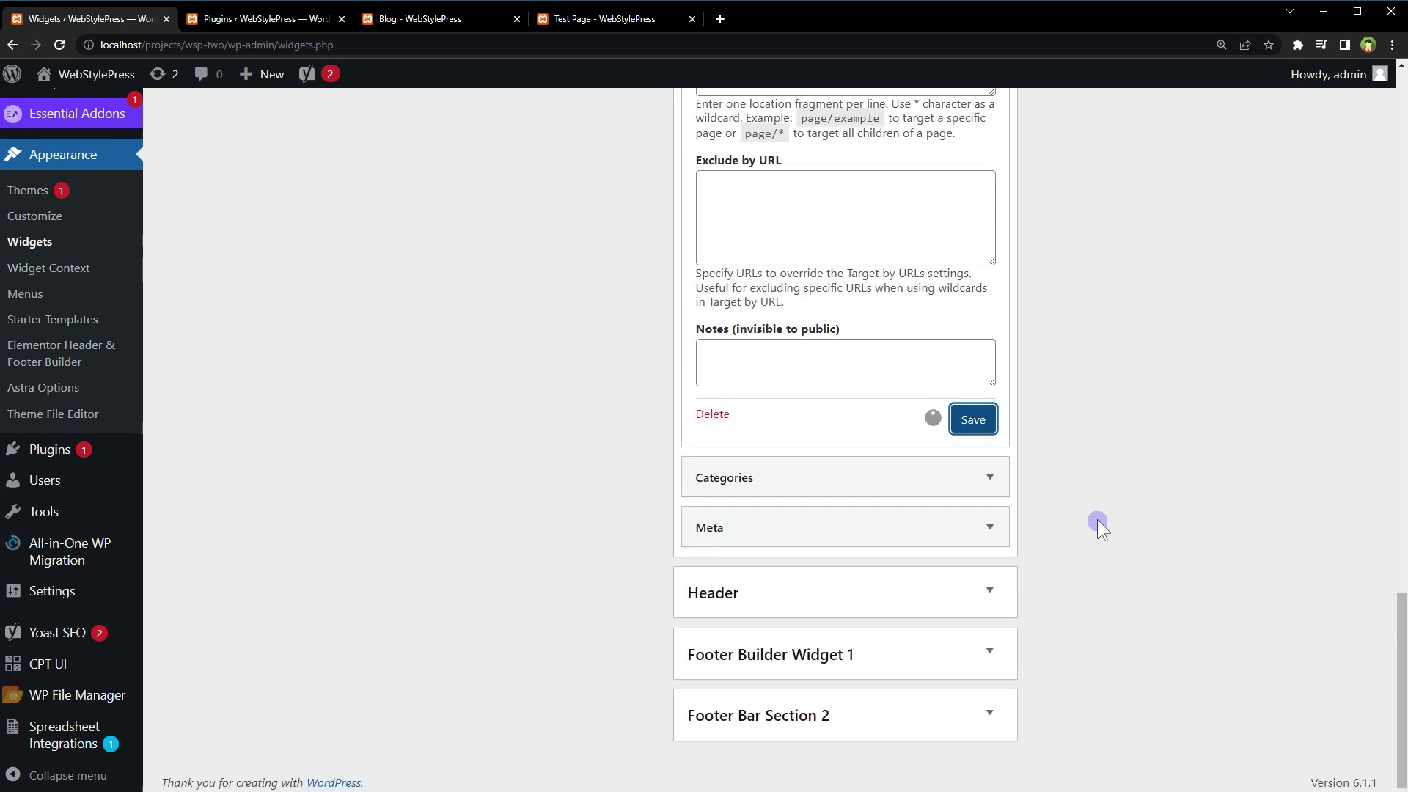
left_click(1004, 478)
- Switch the Categories widget to 'Show widget on selected' and tick Blog page and All posts
scroll(1088, 452, "down", 3)
left_click(873, 425)
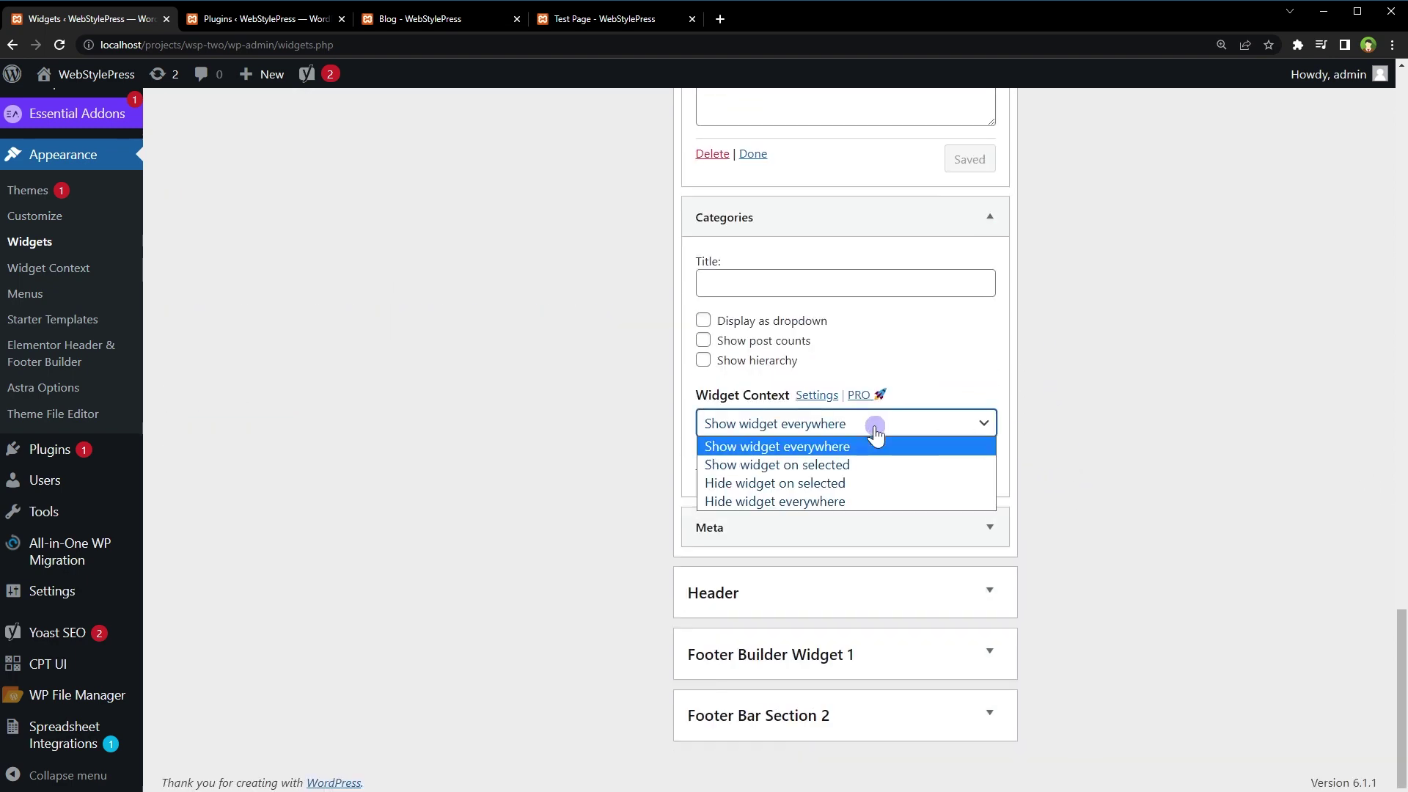
left_click(862, 465)
scroll(1048, 455, "down", 3)
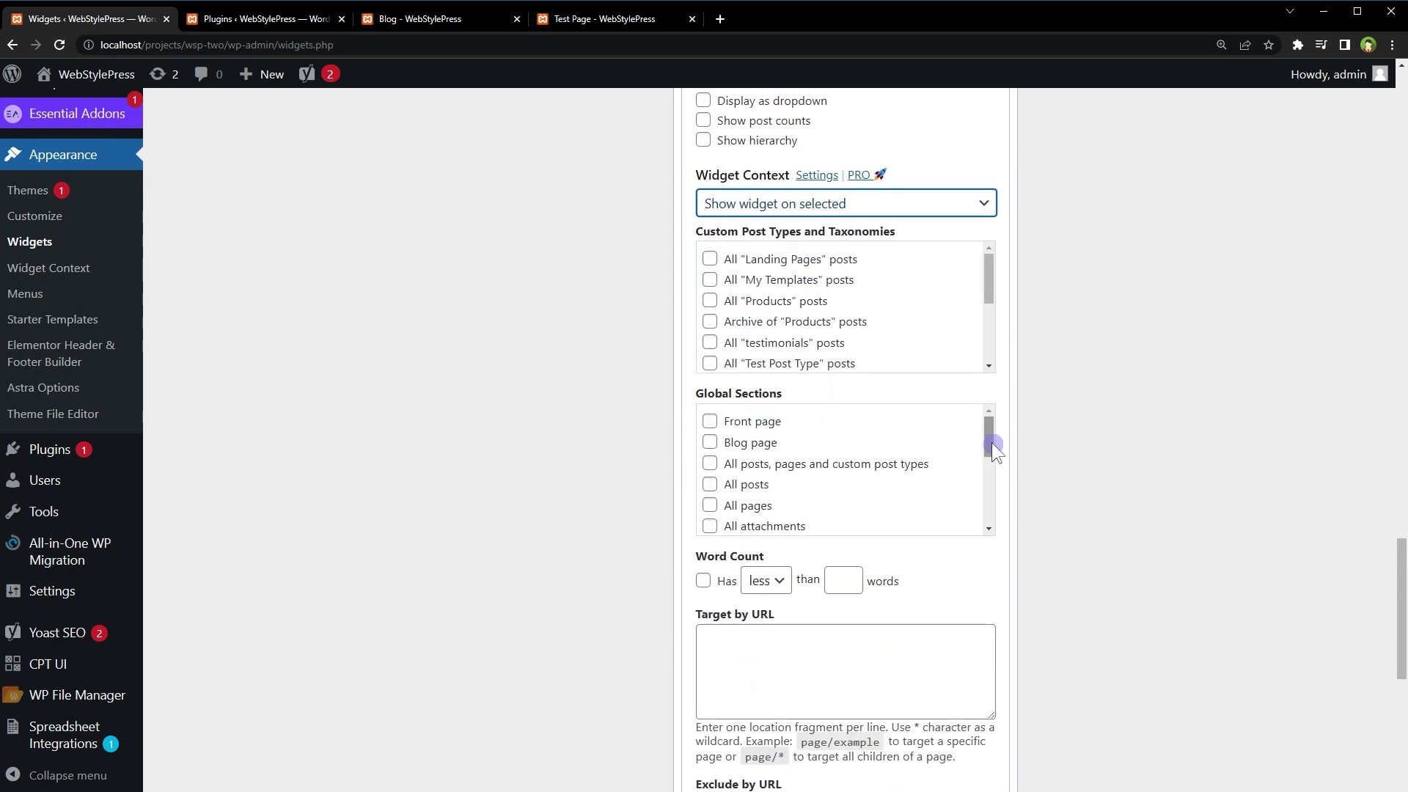
left_click(752, 443)
left_click(755, 484)
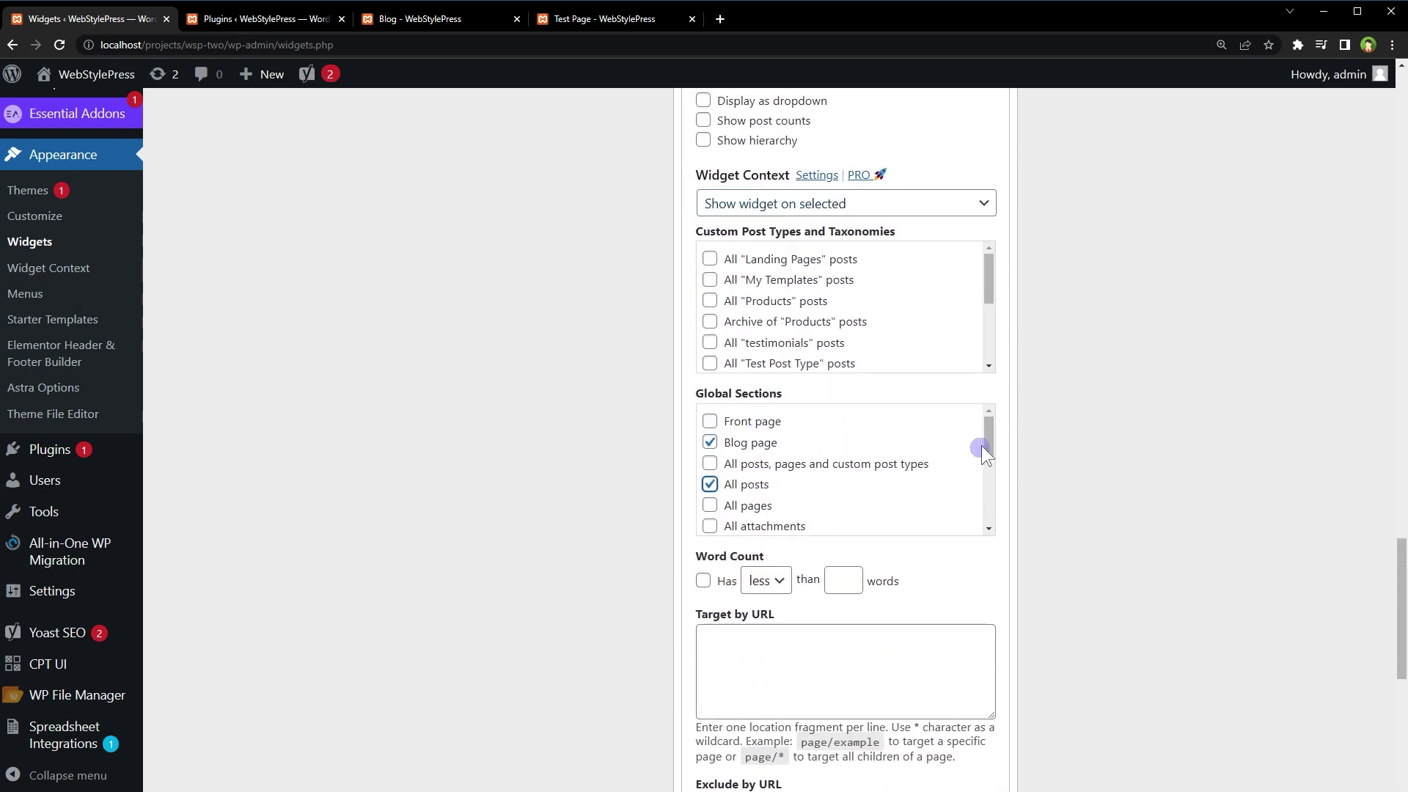
- Tick All archives for Categories as well and save the widget
left_click_drag(988, 444, 990, 465)
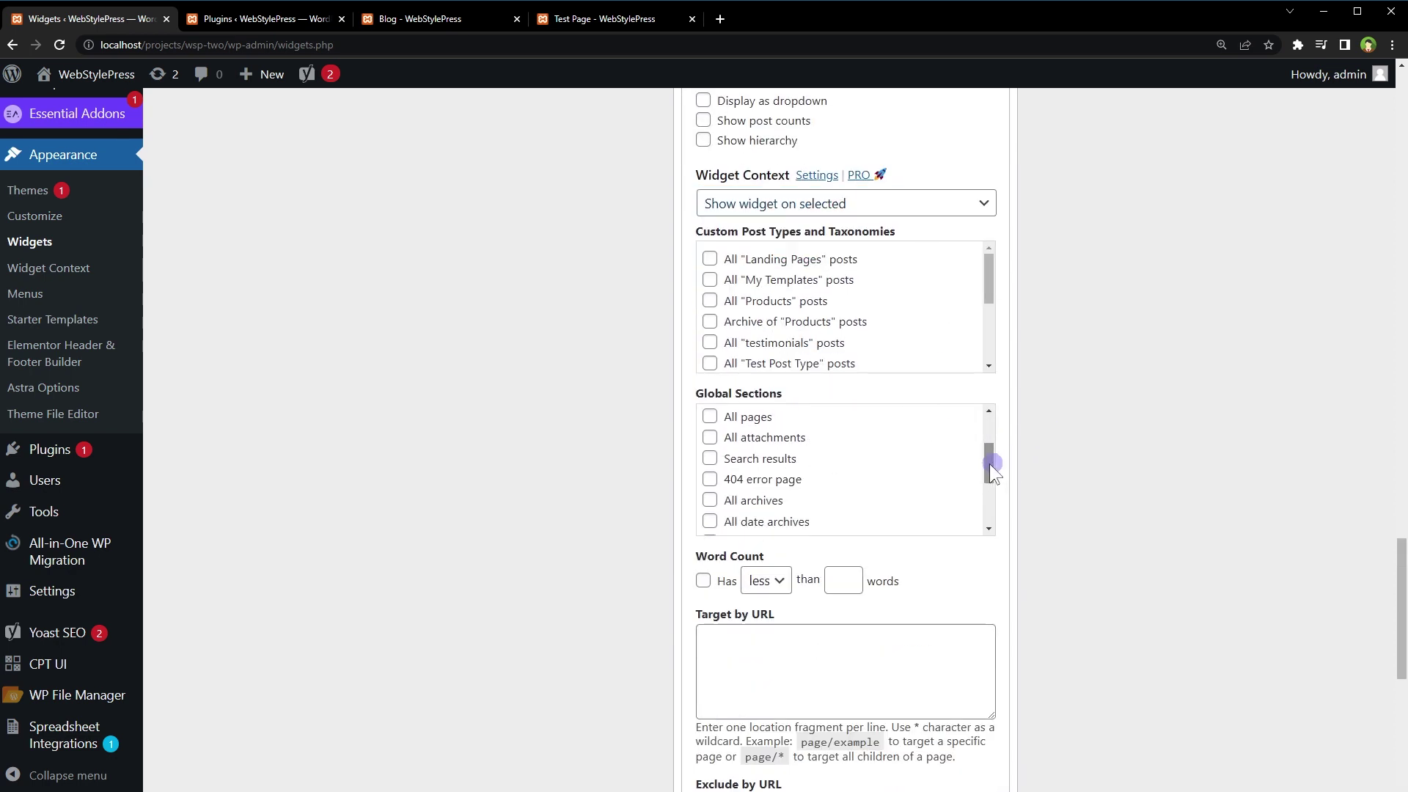
left_click(709, 499)
scroll(1074, 487, "down", 1)
scroll(1075, 486, "down", 5)
left_click(969, 595)
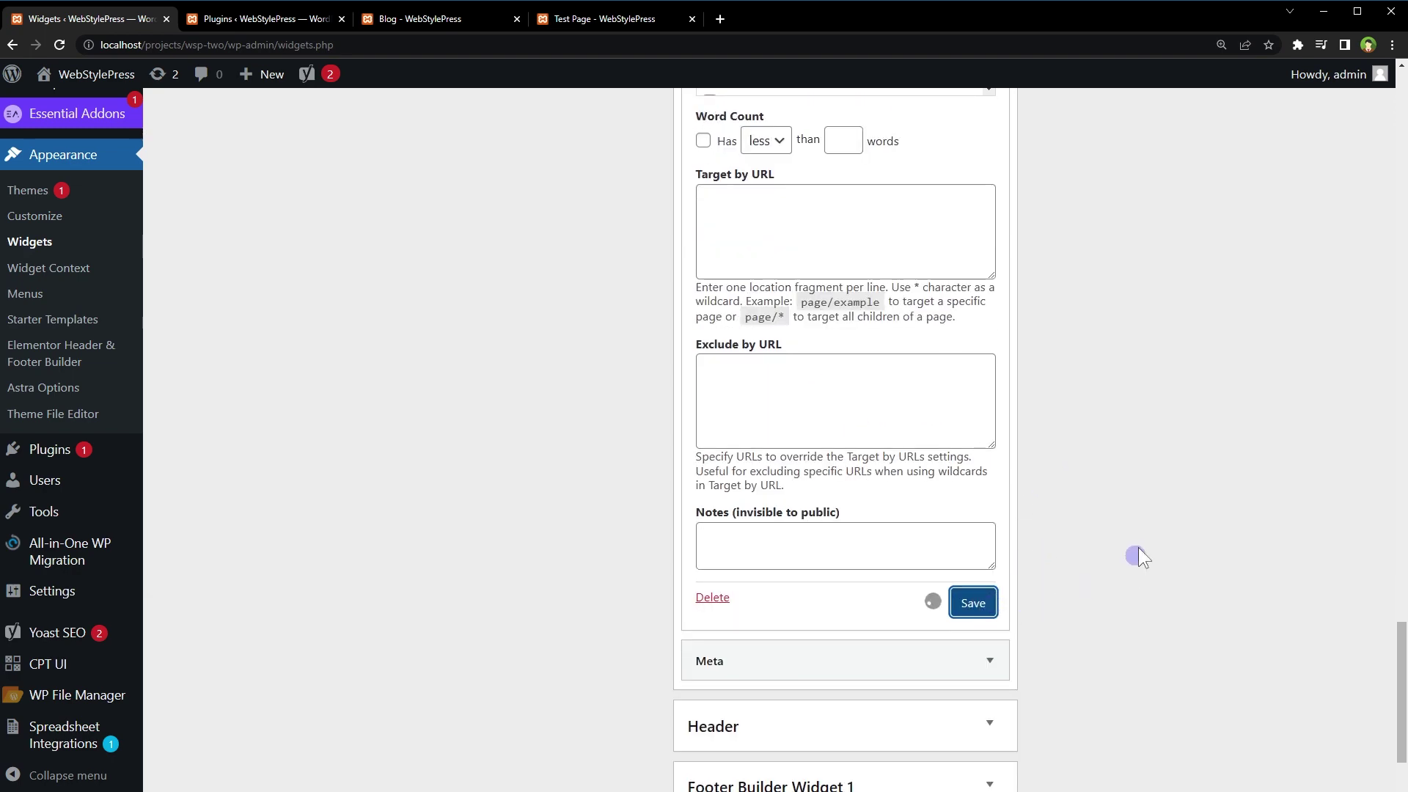
scroll(1140, 514, "down", 2)
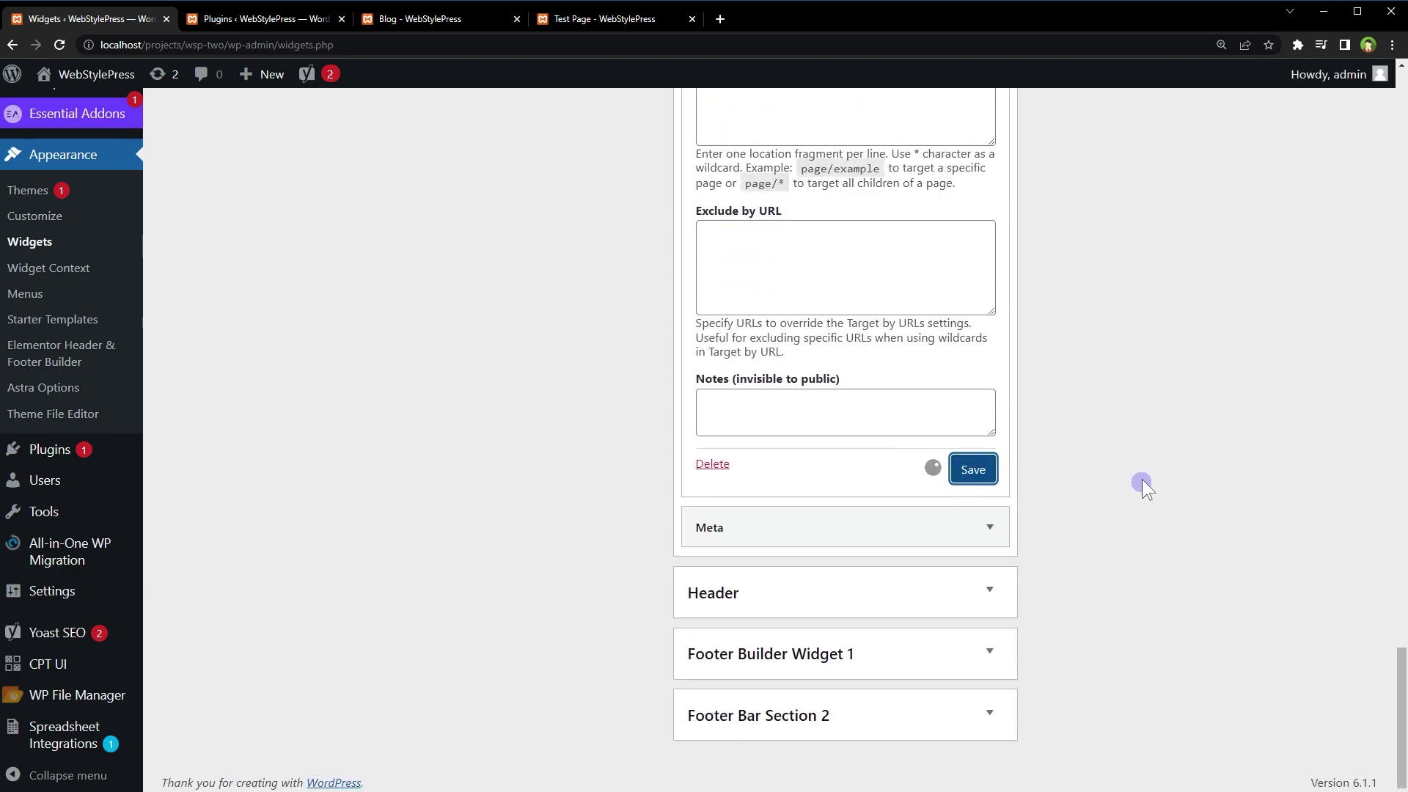
left_click(1005, 524)
- Set the Meta widget to 'Show widget on selected' with only All pages, save, and switch to the Blog tab
left_click(892, 477)
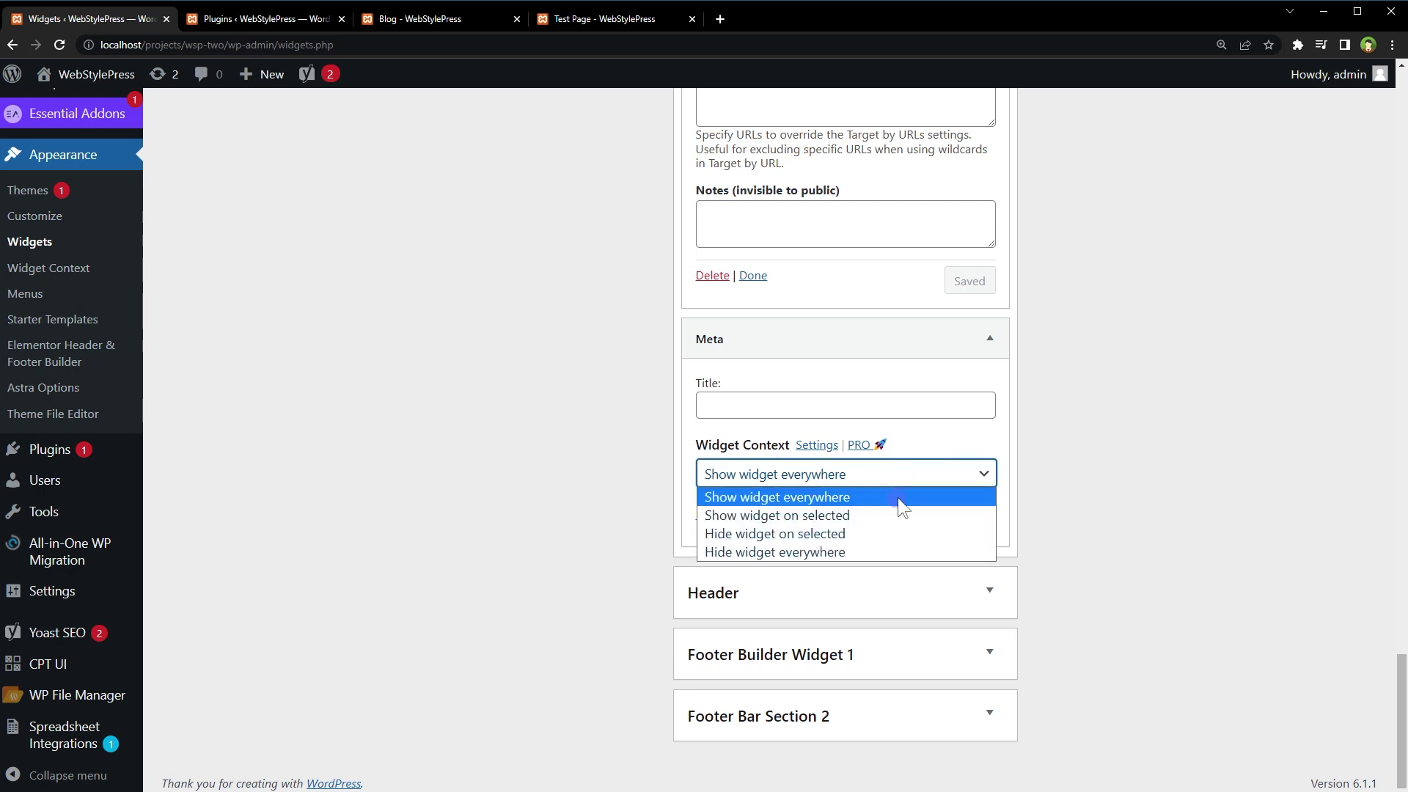
left_click(850, 517)
scroll(1109, 458, "down", 4)
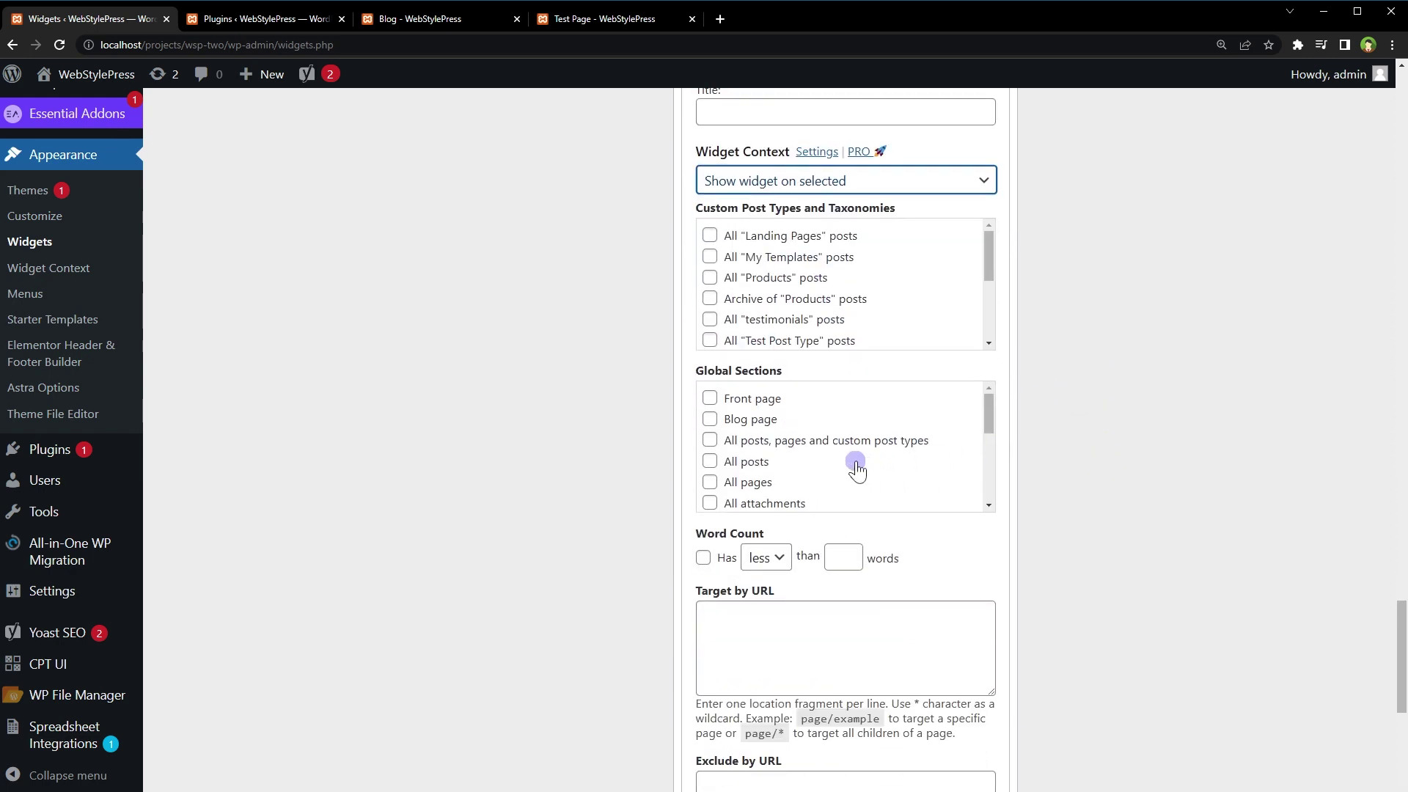
left_click(711, 482)
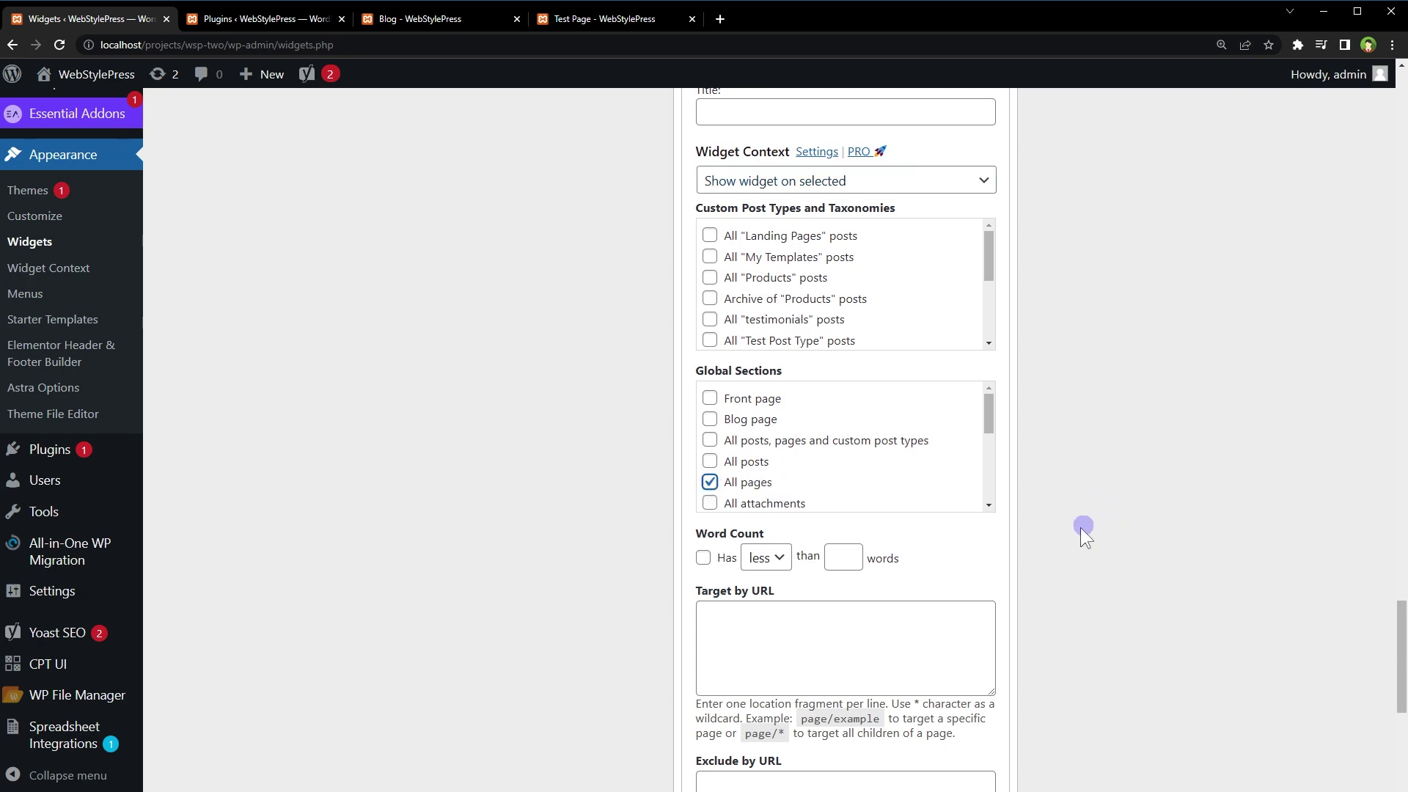
scroll(1078, 506, "down", 7)
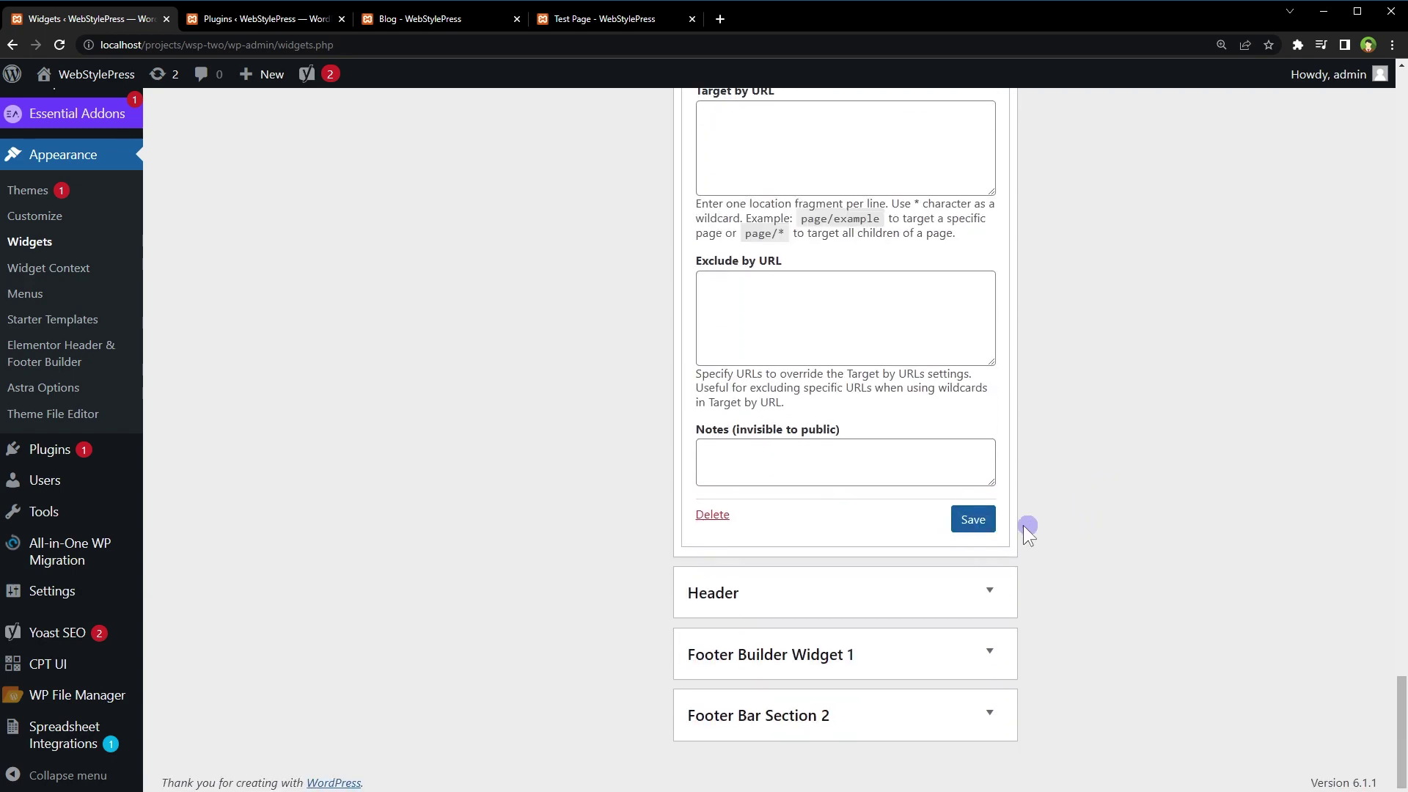
left_click(973, 519)
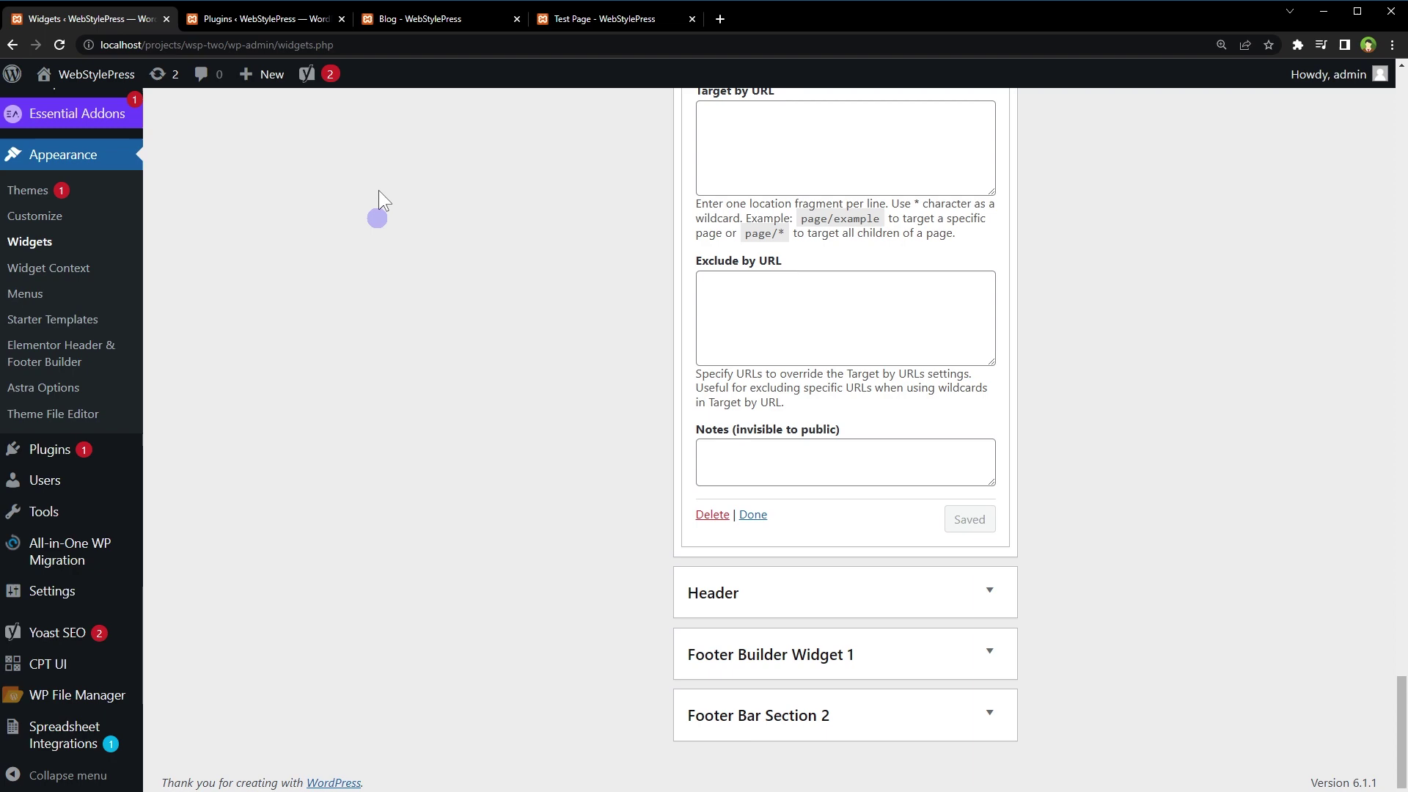
left_click(412, 20)
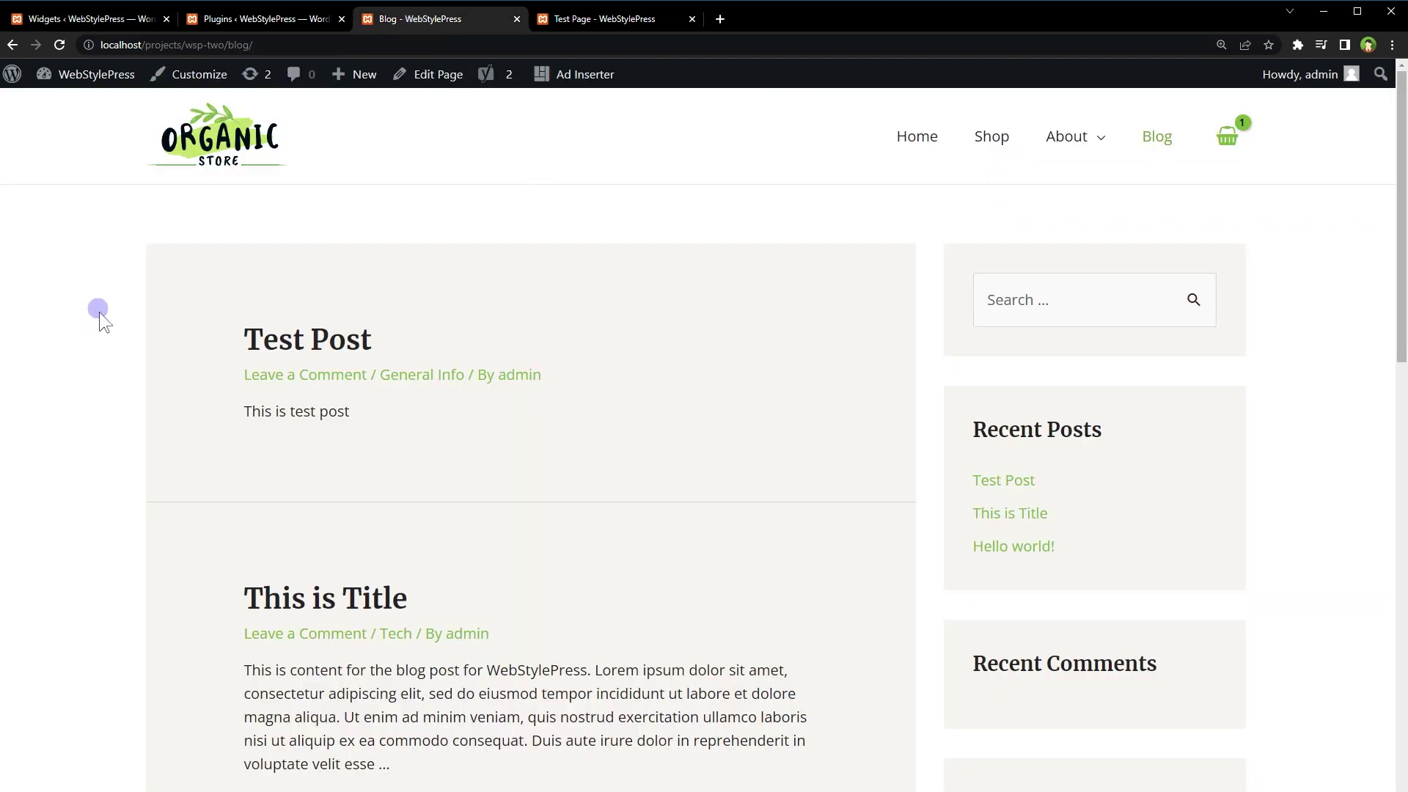
- Reload the blog page to refresh its sidebar widgets
scroll(109, 299, "down", 12)
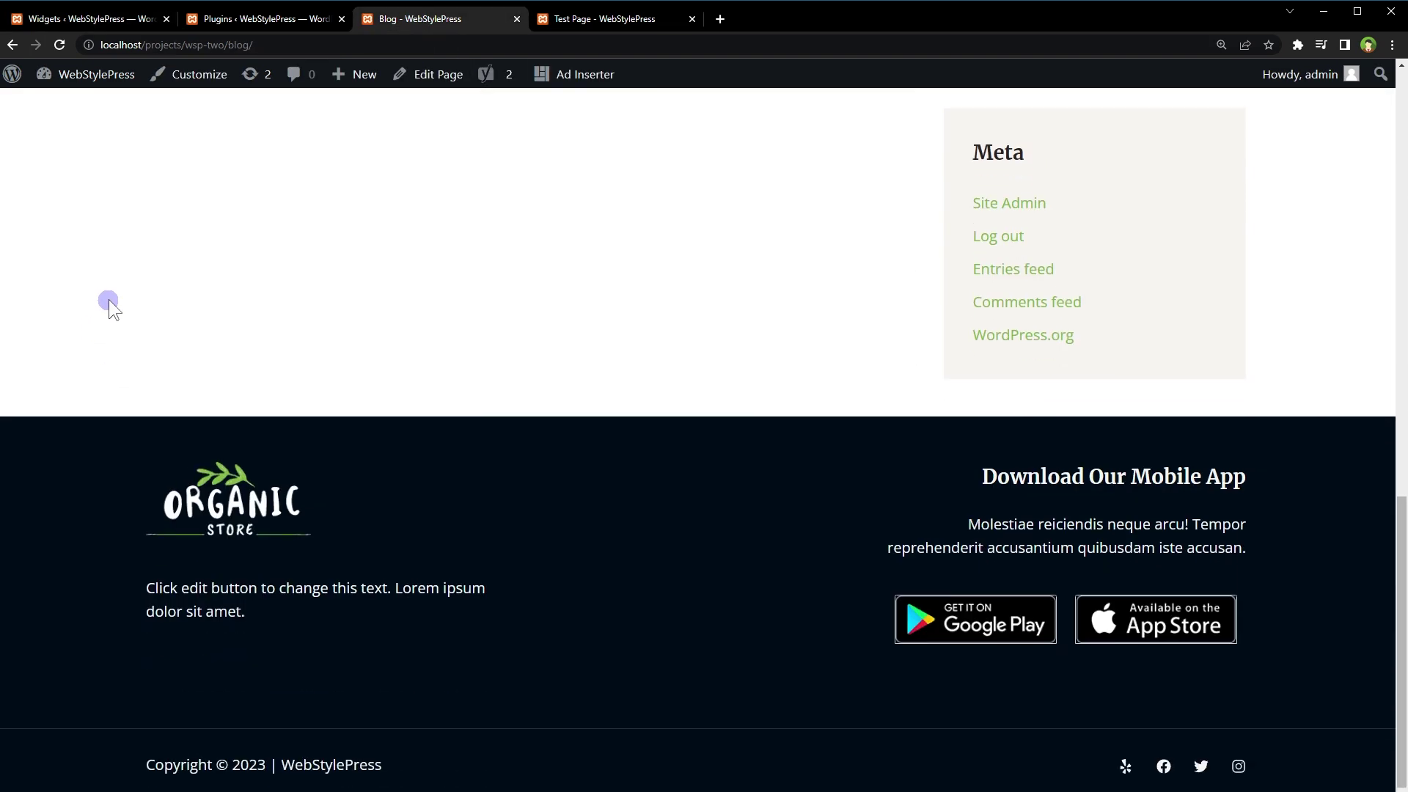
scroll(790, 326, "up", 4)
left_click_drag(958, 437, 1126, 453)
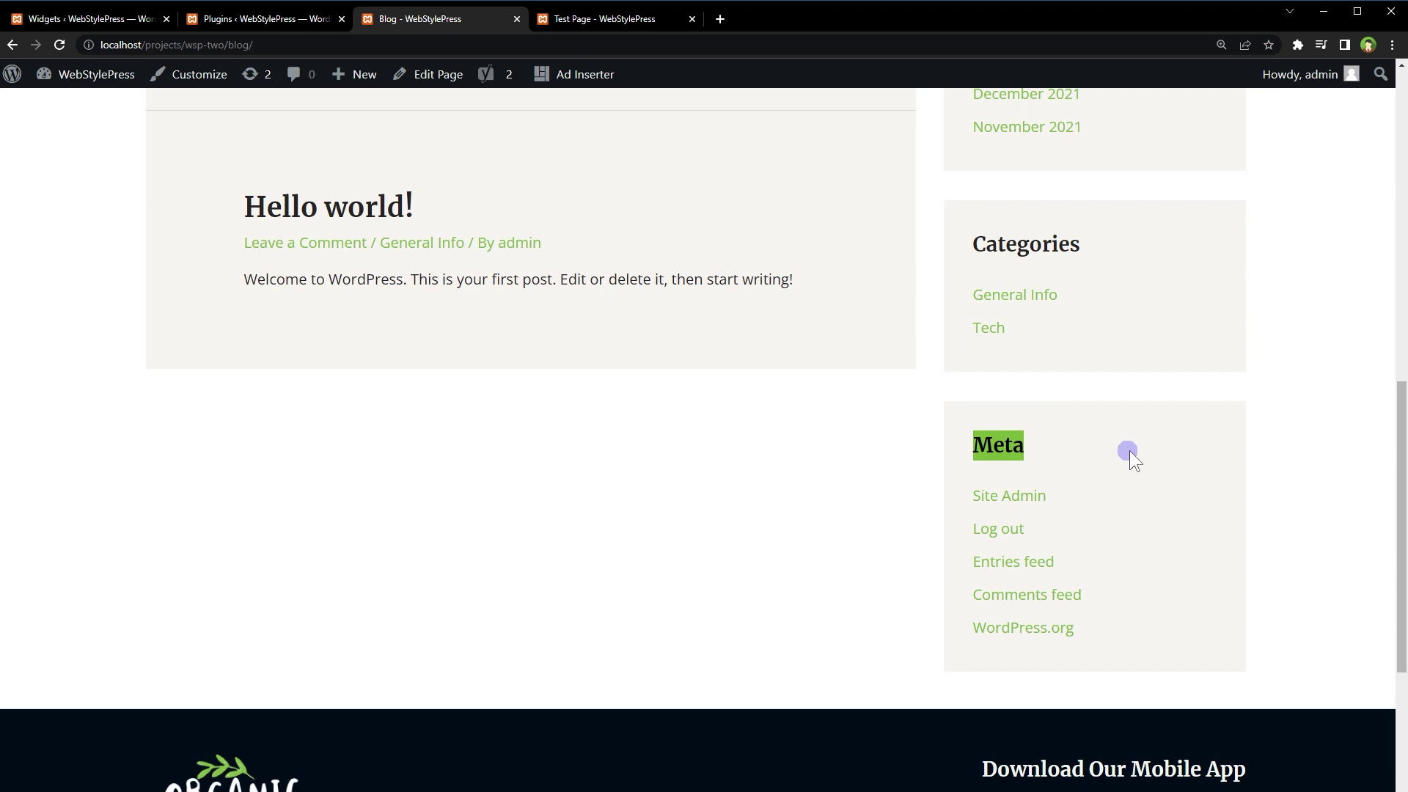
left_click(1126, 454)
scroll(711, 469, "up", 10)
right_click(671, 354)
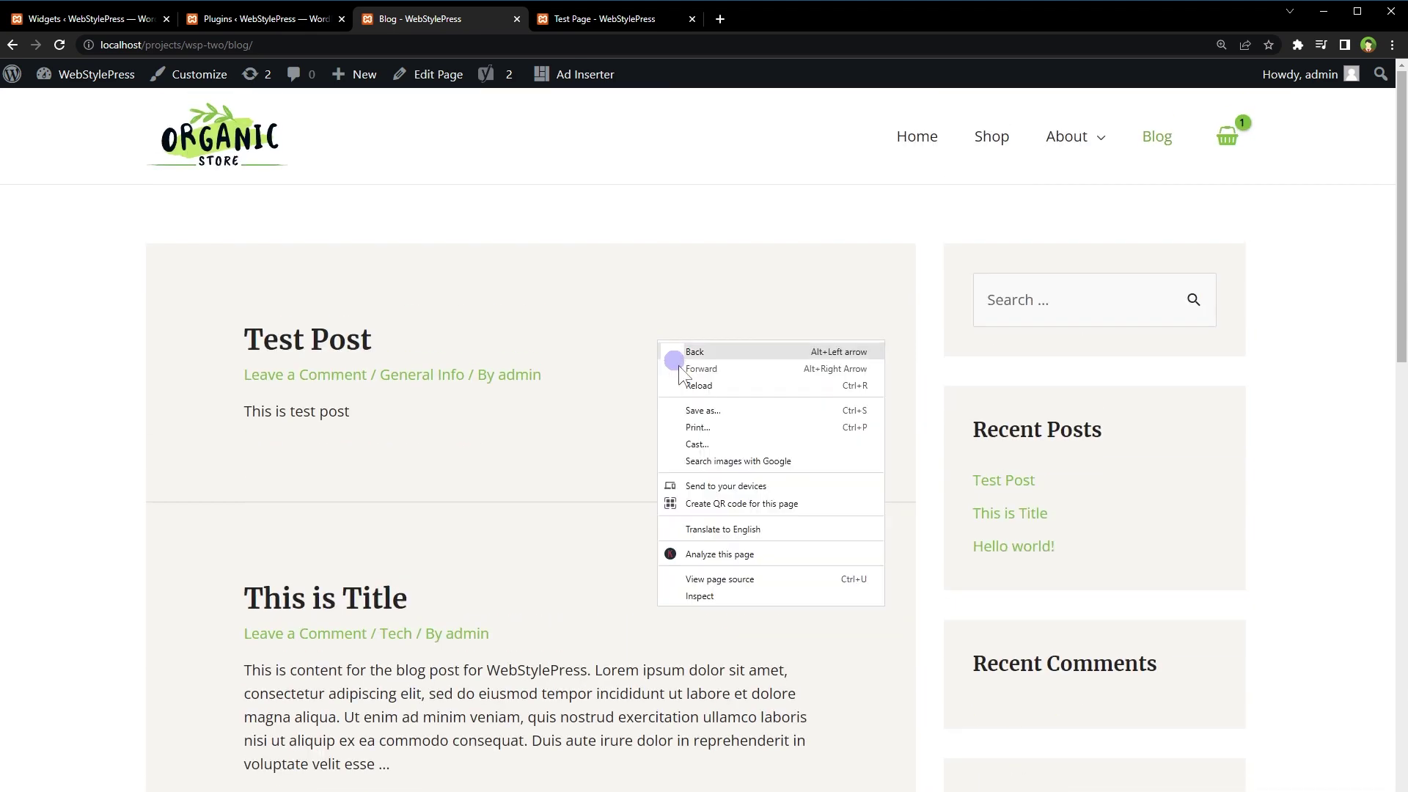
left_click(686, 384)
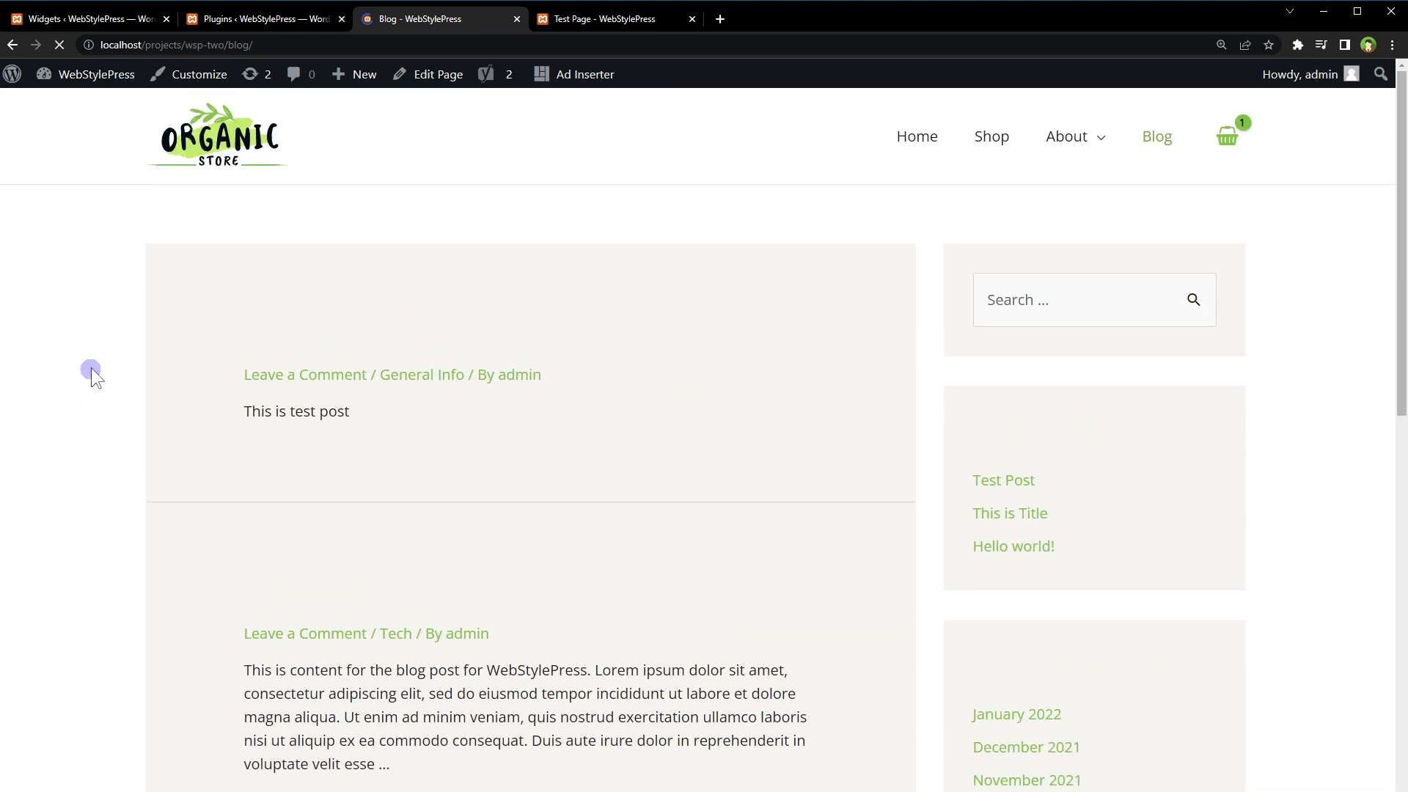
- Open the Test Post and check its sidebar shows Search, Recent Posts, Archives and Categories
scroll(832, 407, "down", 7)
scroll(832, 407, "down", 2)
scroll(855, 397, "up", 3)
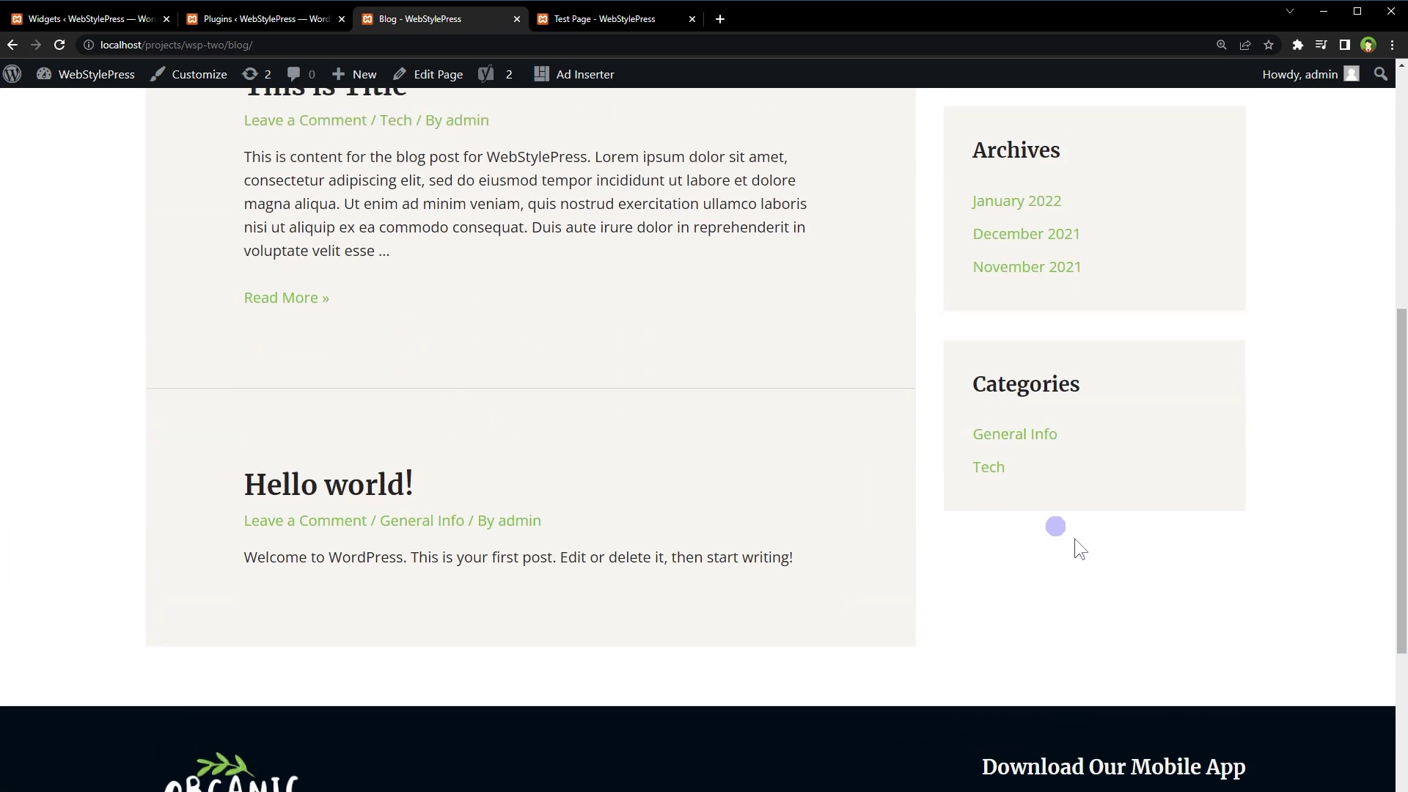
scroll(1208, 547, "up", 7)
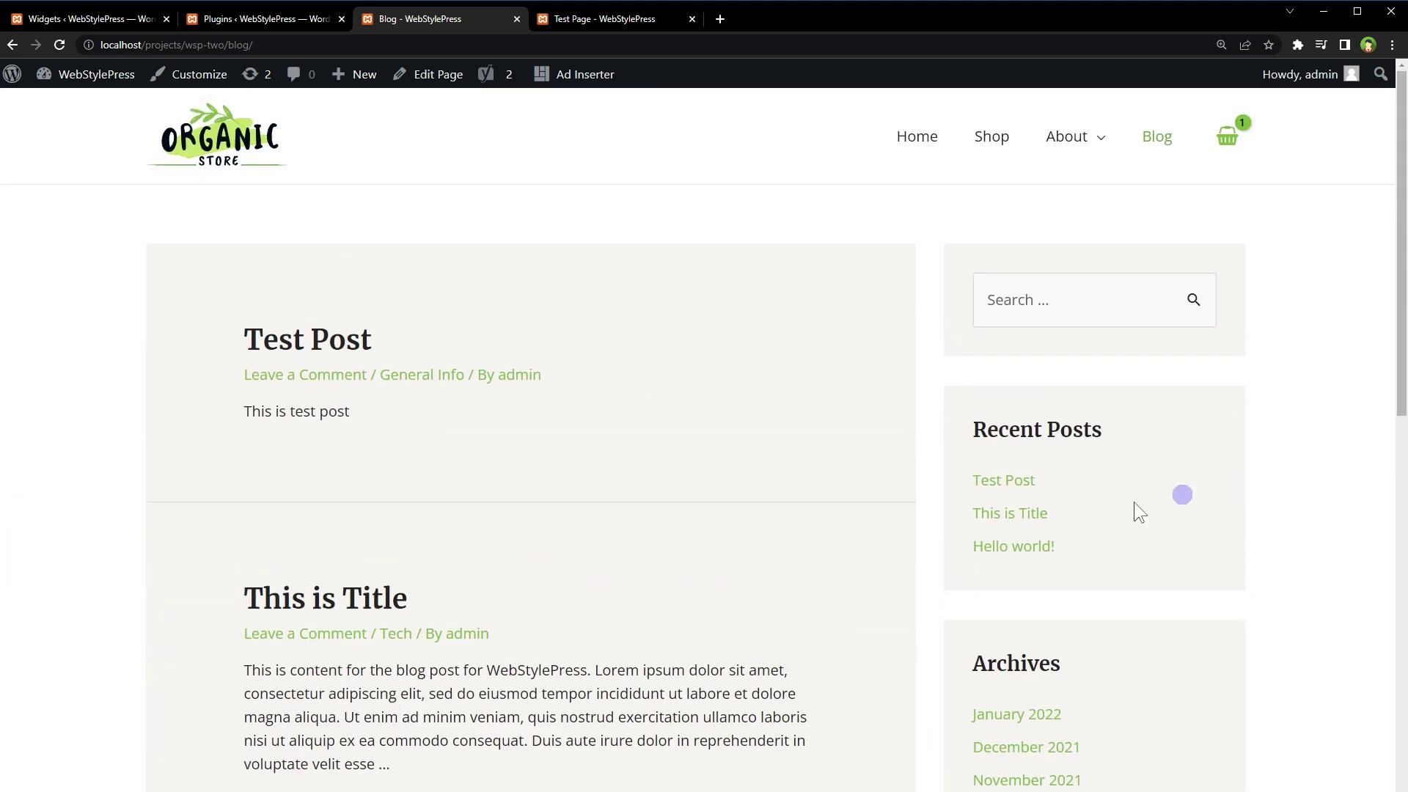
left_click(347, 359)
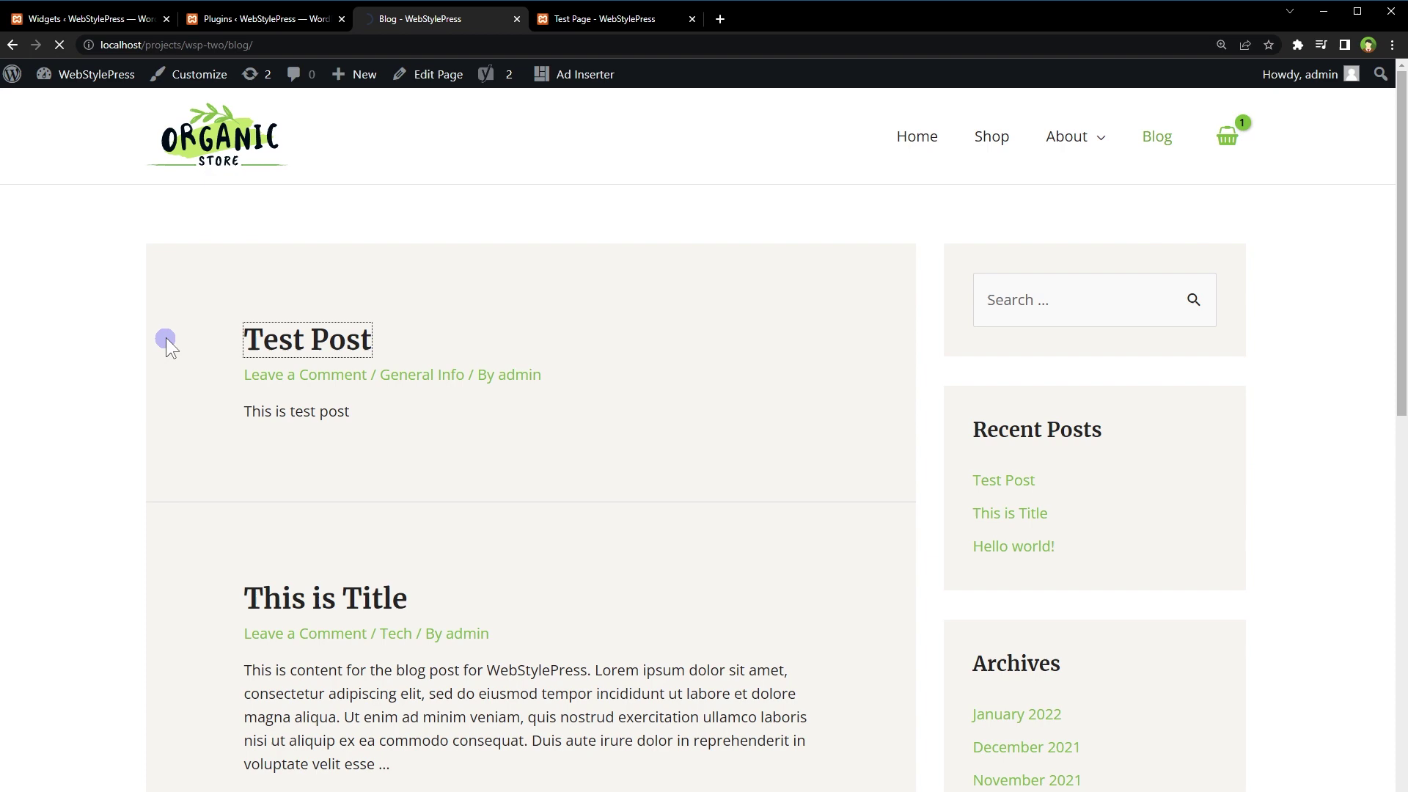
scroll(828, 341, "down", 10)
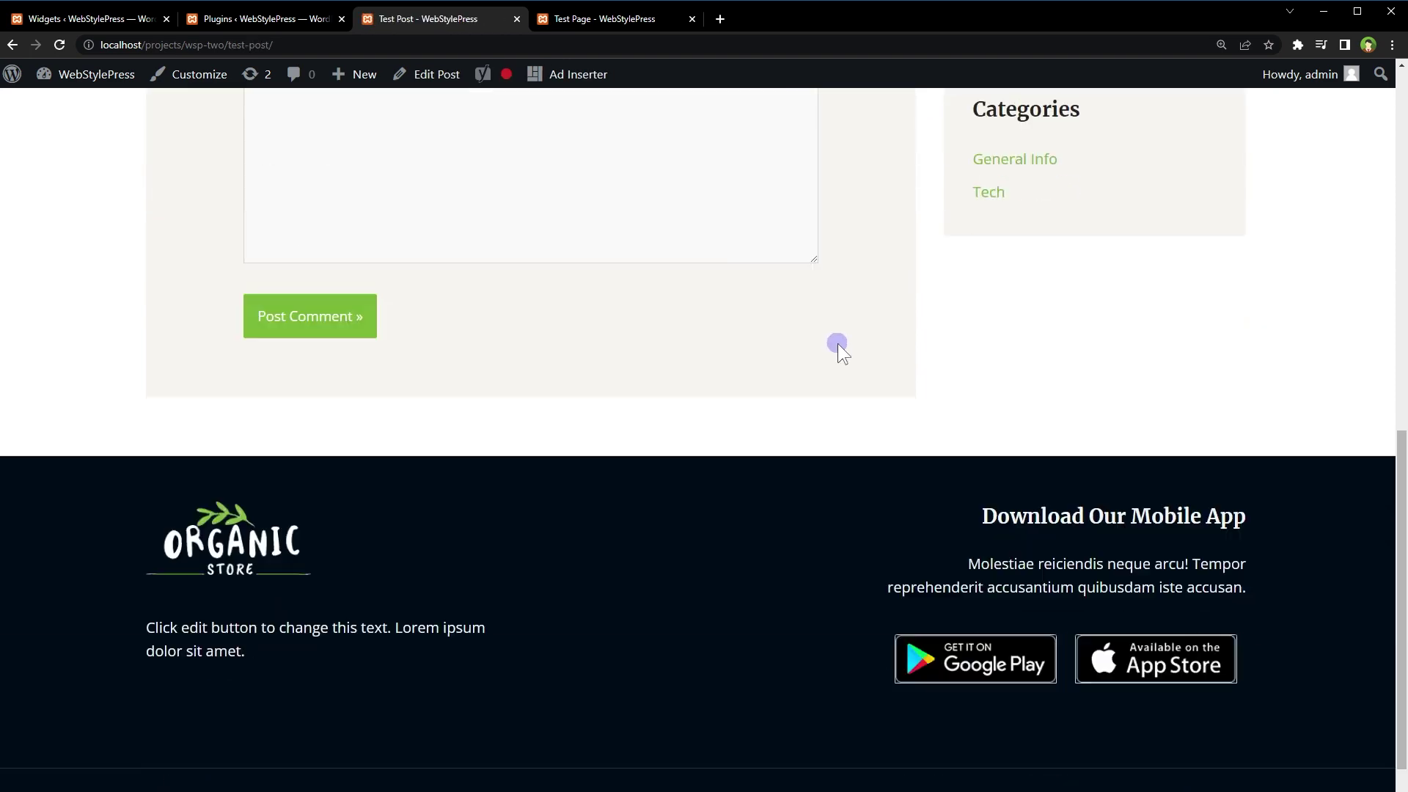
scroll(837, 343, "up", 9)
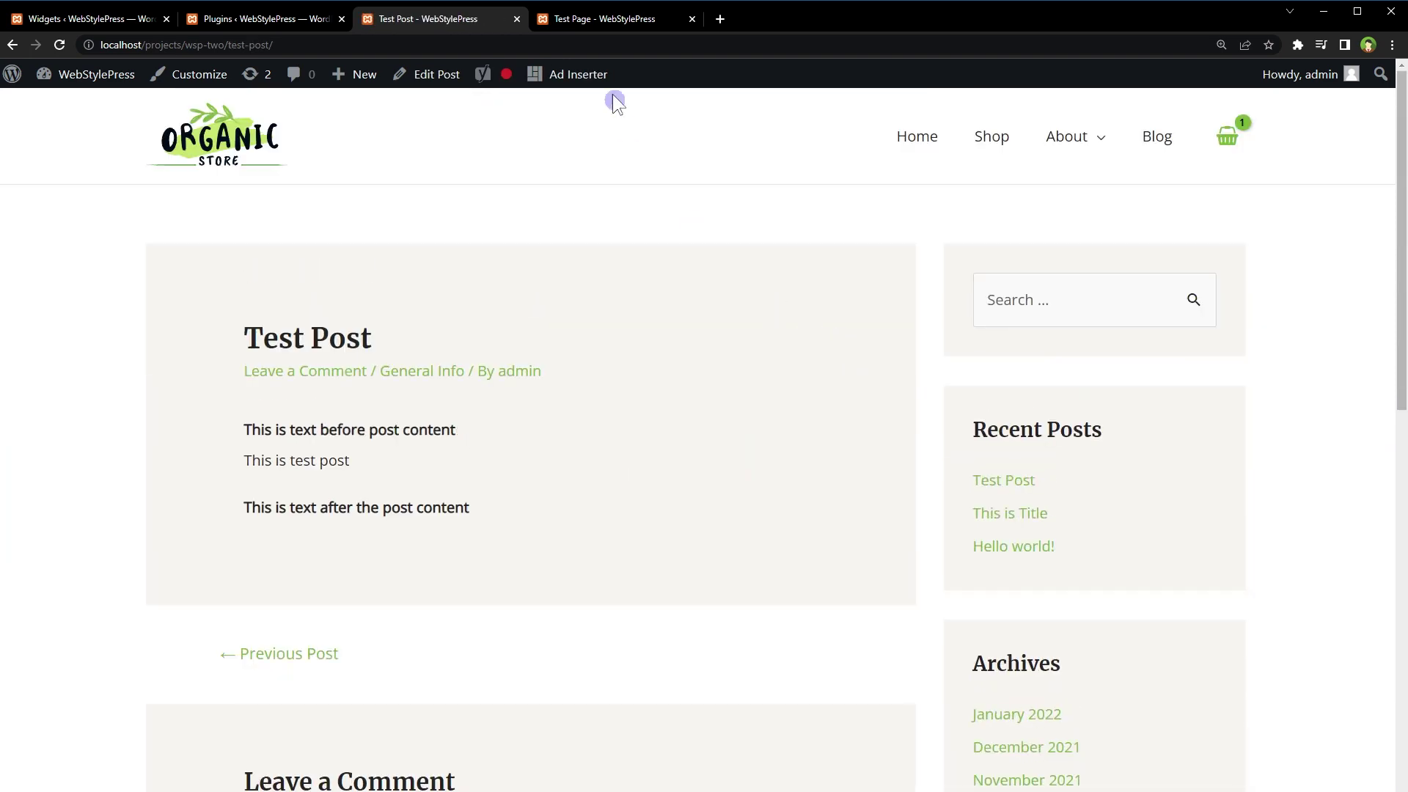
left_click(618, 22)
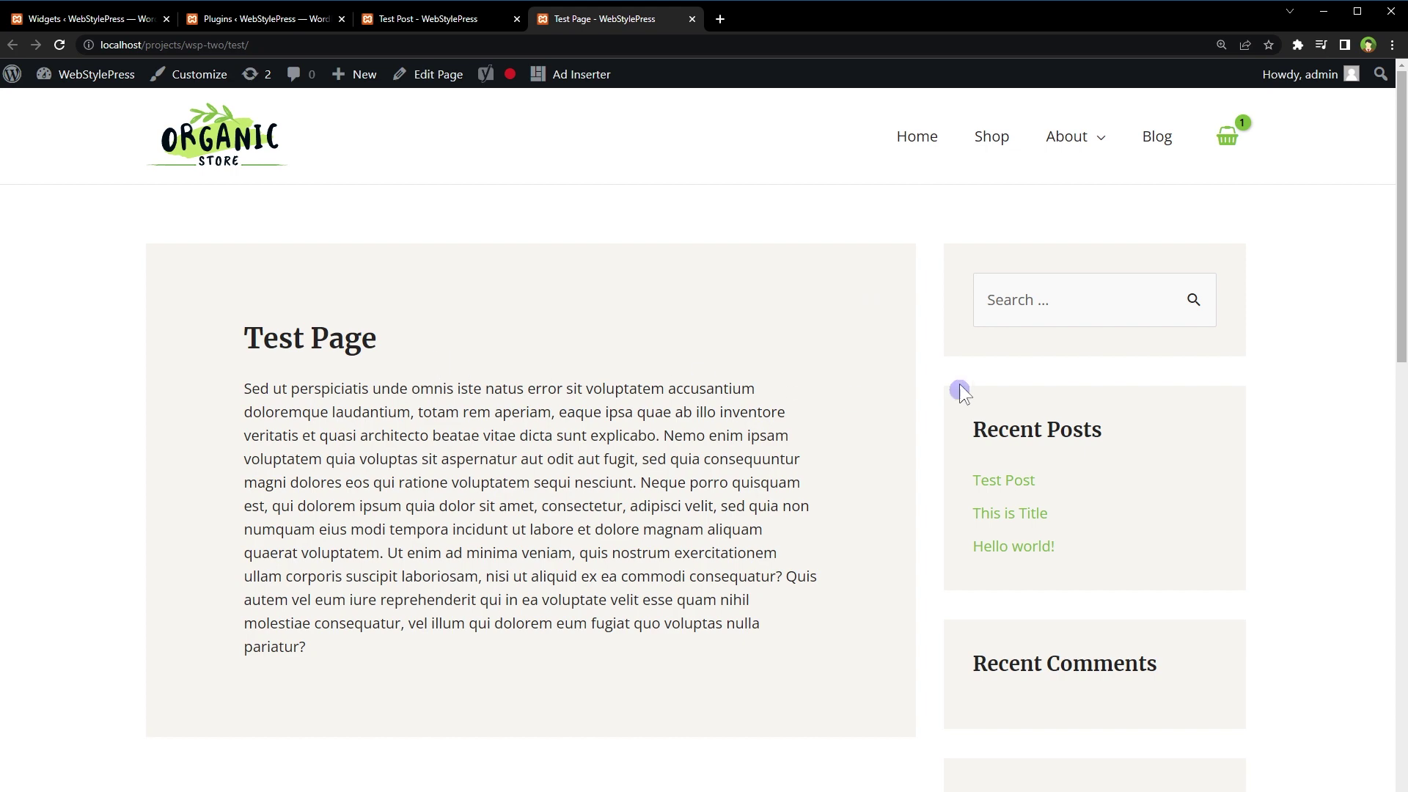
- Reload the Test Page and confirm its sidebar now shows only the Meta widget
scroll(1296, 499, "down", 10)
scroll(1292, 503, "up", 10)
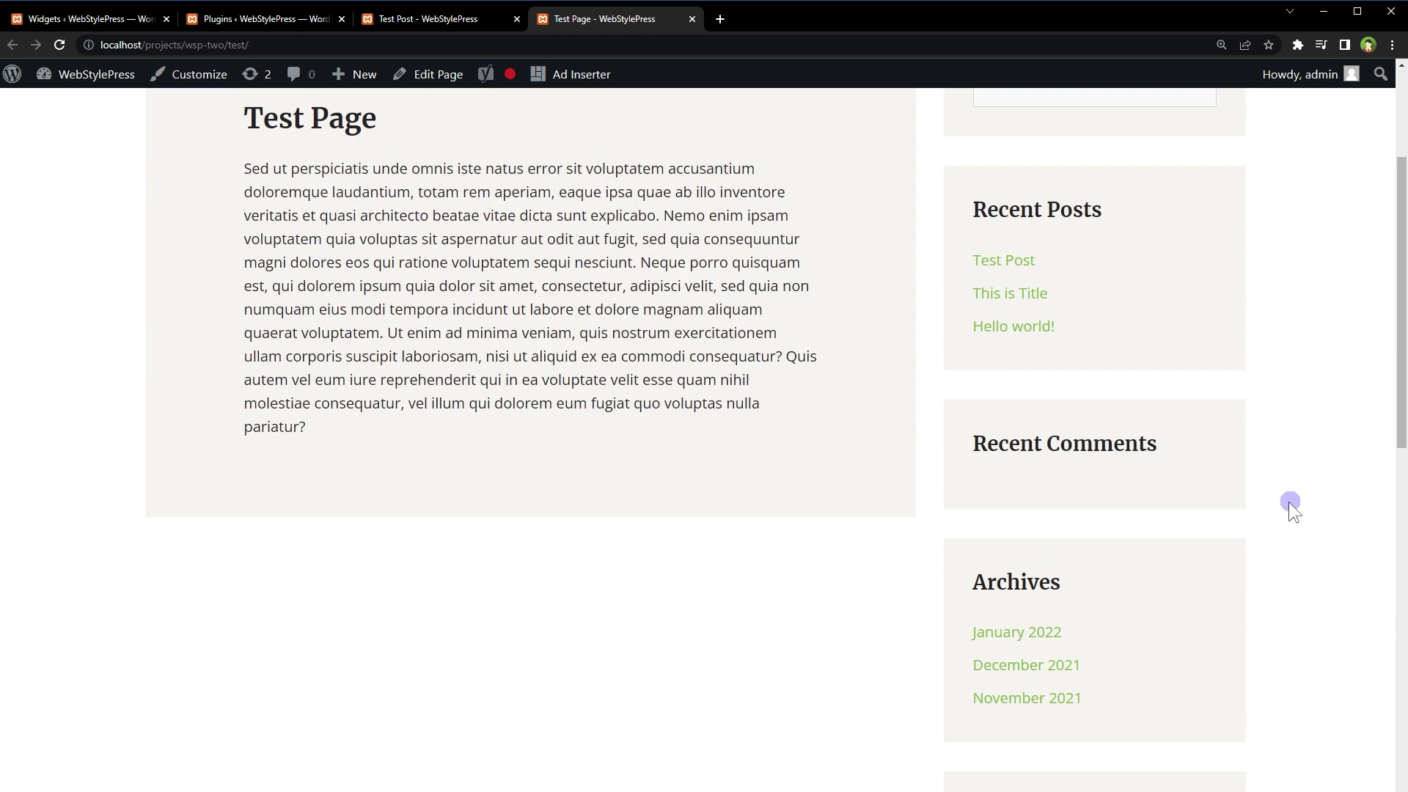
right_click(216, 323)
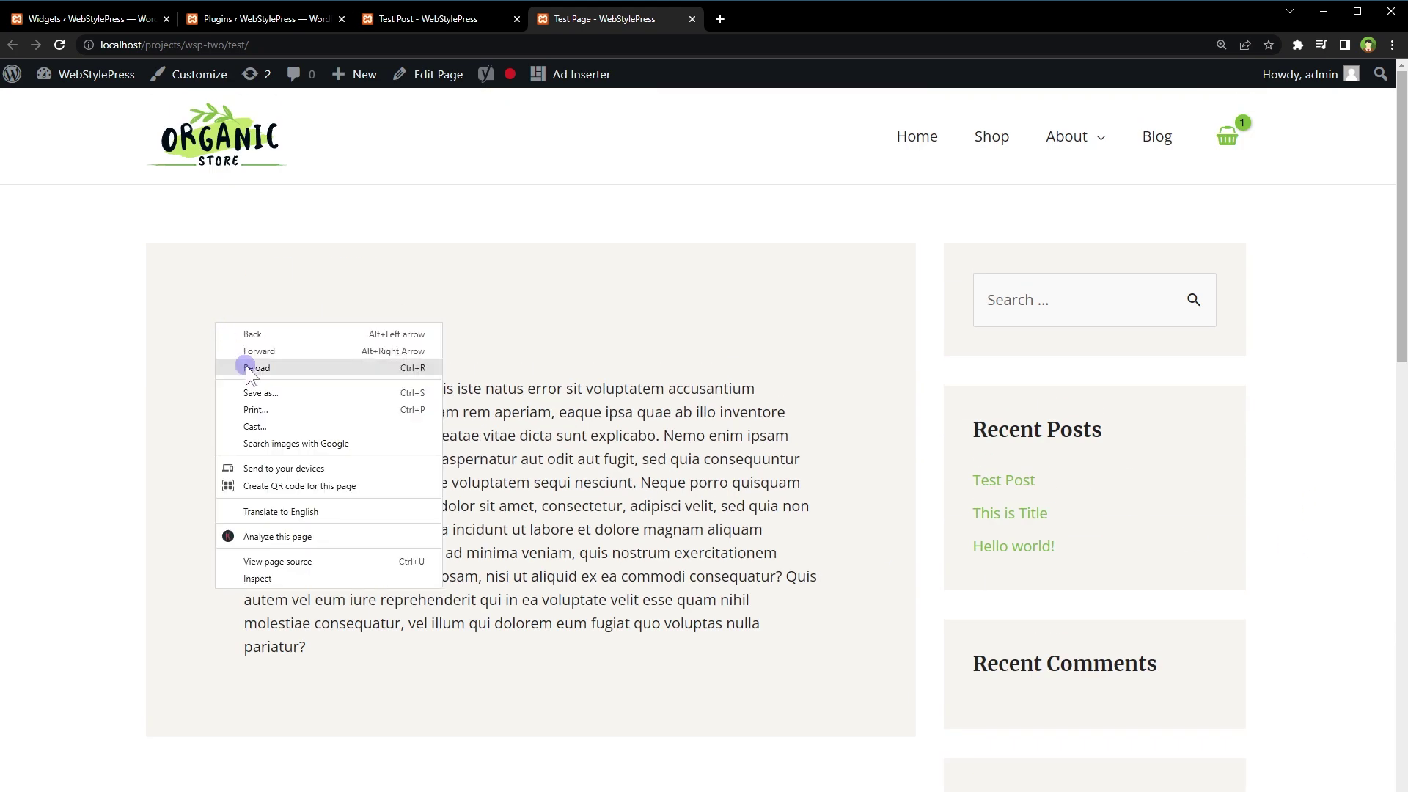
left_click(251, 369)
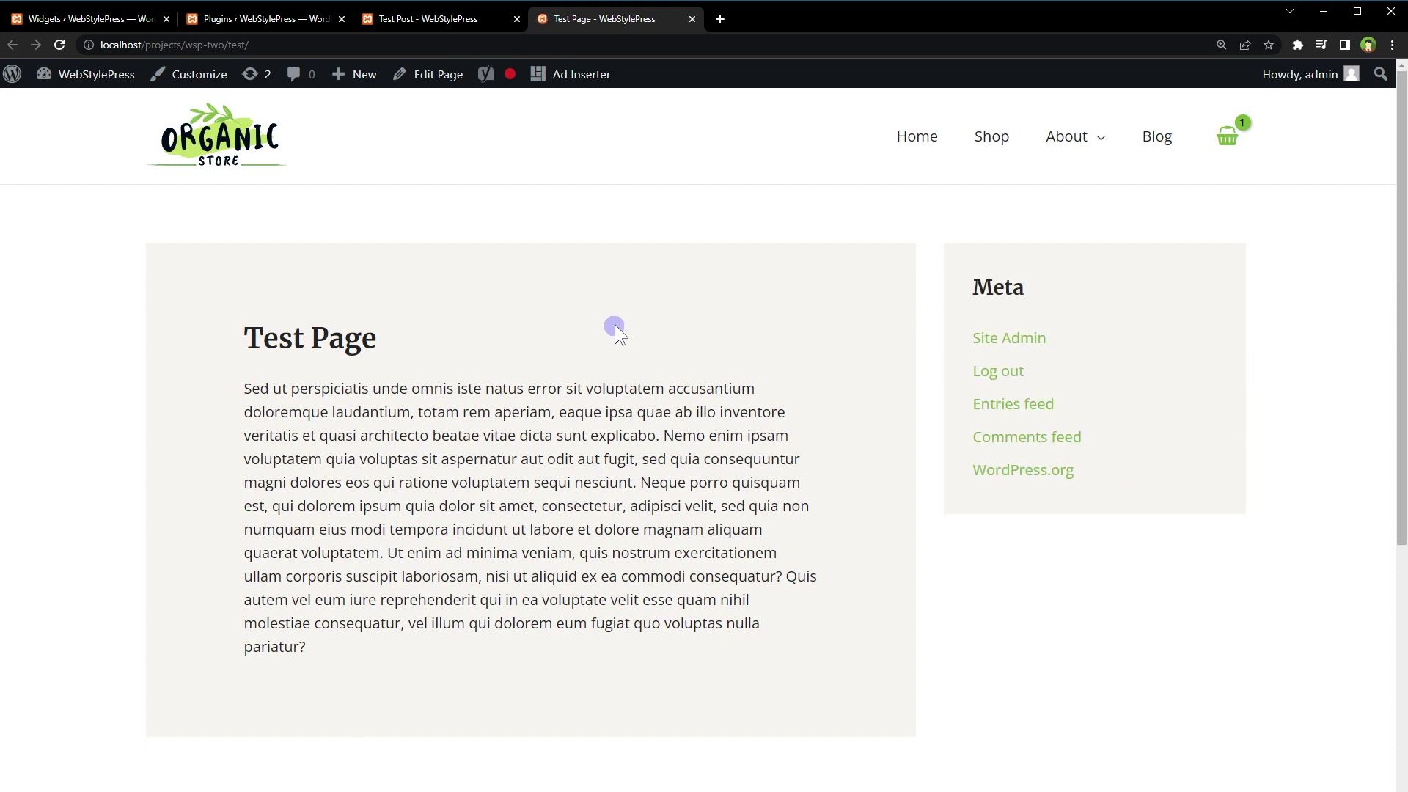
left_click_drag(1188, 496, 948, 267)
left_click(949, 267)
scroll(937, 459, "down", 5)
scroll(938, 461, "up", 5)
- Return to the Test Post tab and scroll through its sidebar
left_click(449, 29)
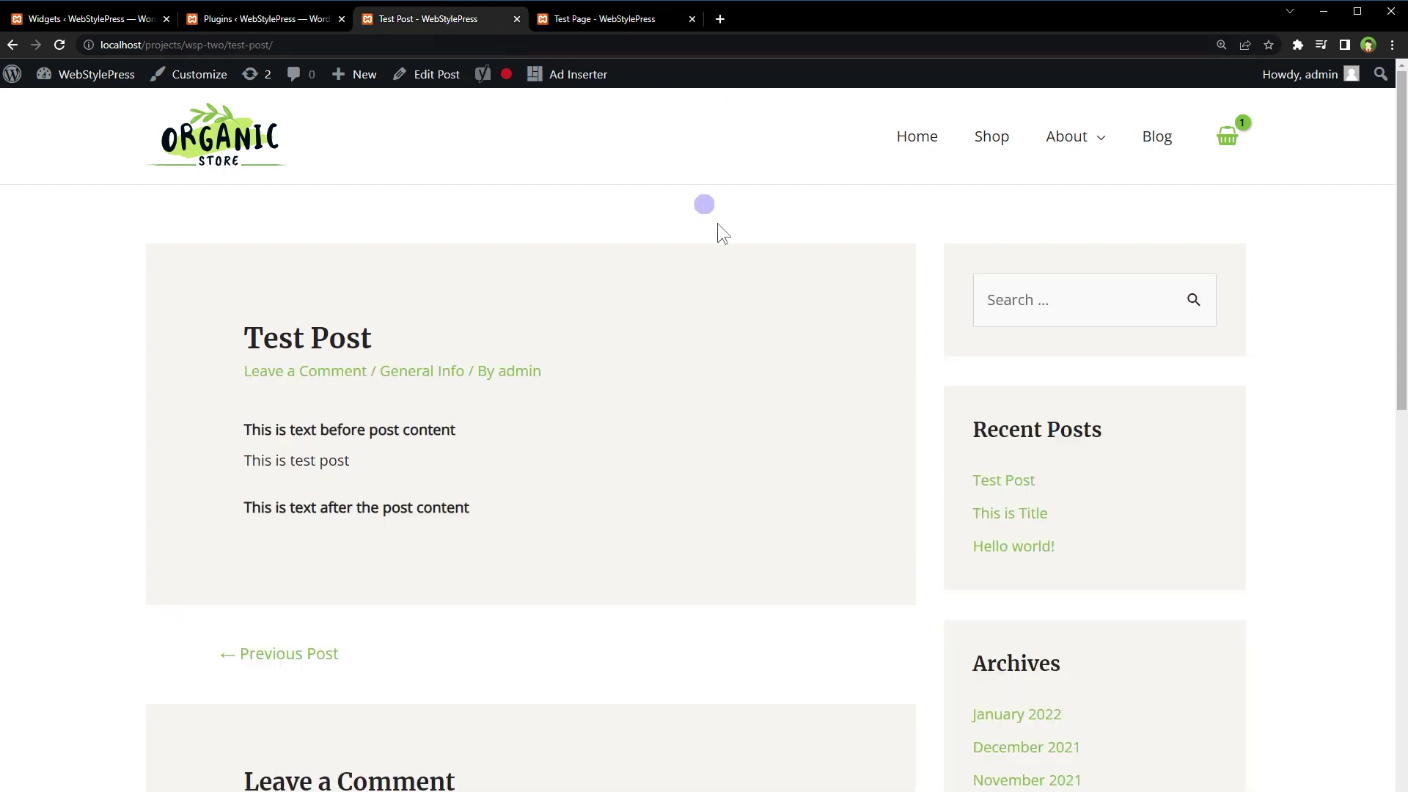
scroll(764, 349, "down", 8)
scroll(765, 351, "up", 5)
scroll(763, 351, "up", 3)
- Back on the Widgets admin page, review Meta's empty Target by URL and Exclude by URL fields
left_click(225, 11)
left_click(132, 23)
scroll(1094, 474, "up", 5)
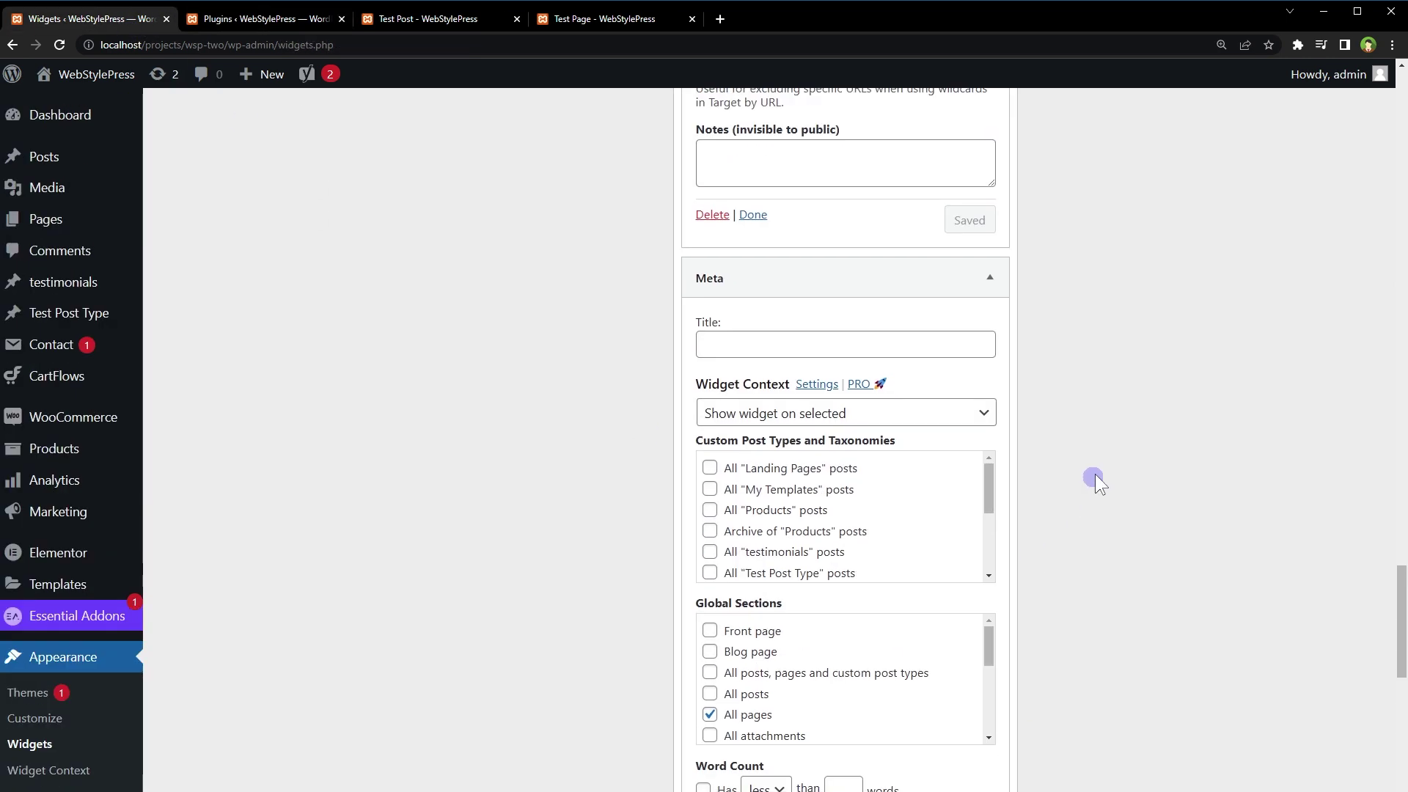
scroll(1093, 474, "up", 3)
scroll(1105, 472, "down", 6)
scroll(1115, 472, "up", 1)
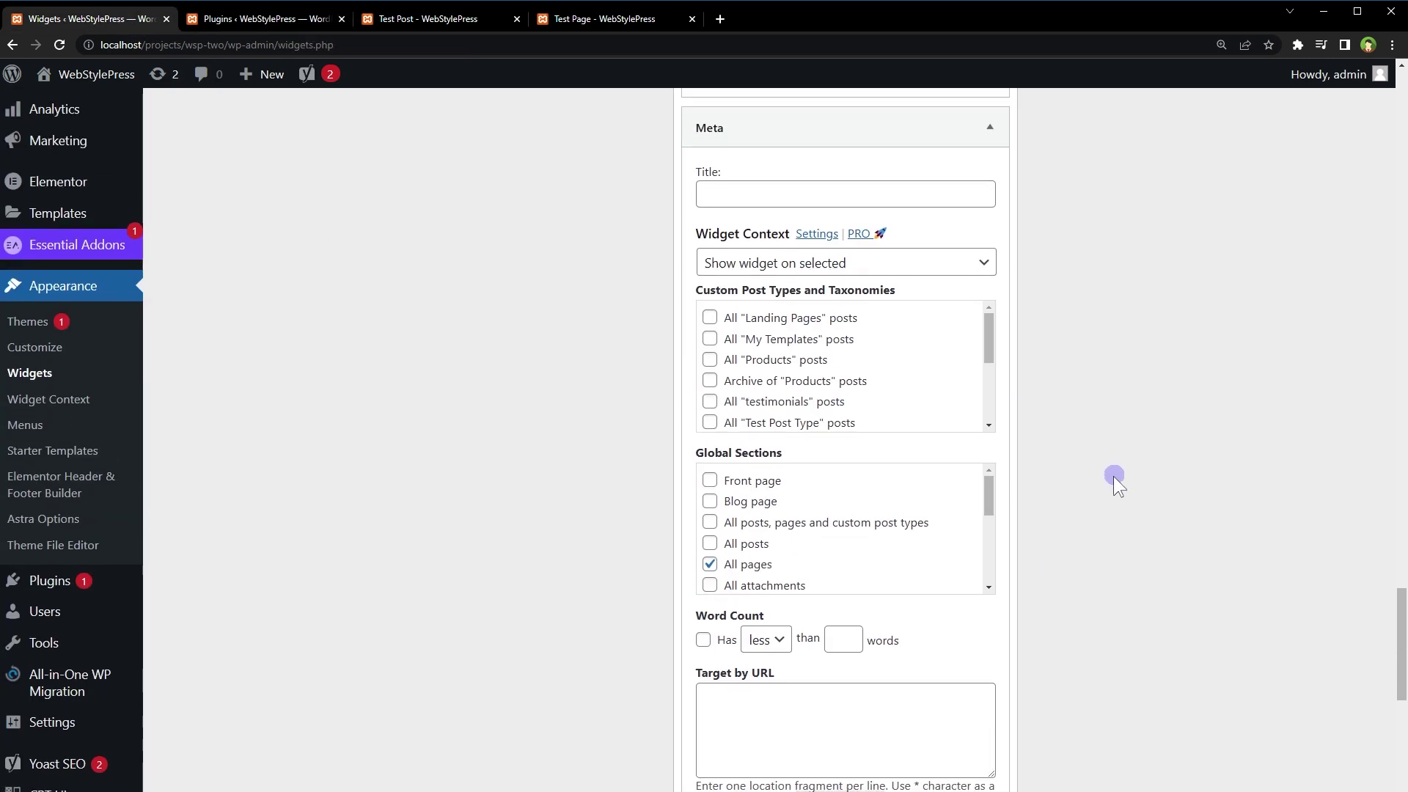
scroll(1113, 477, "down", 5)
left_click(801, 433)
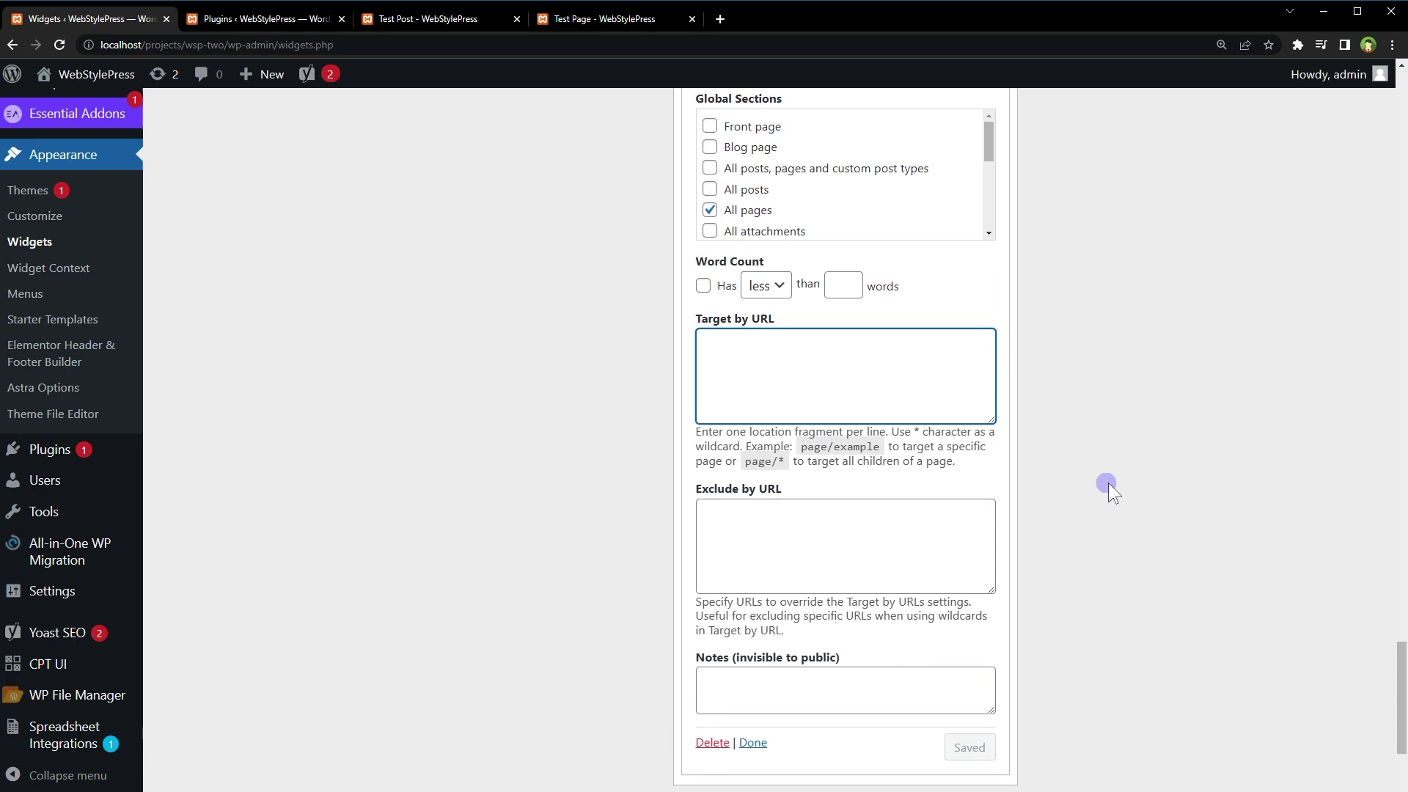
scroll(1107, 490, "down", 1)
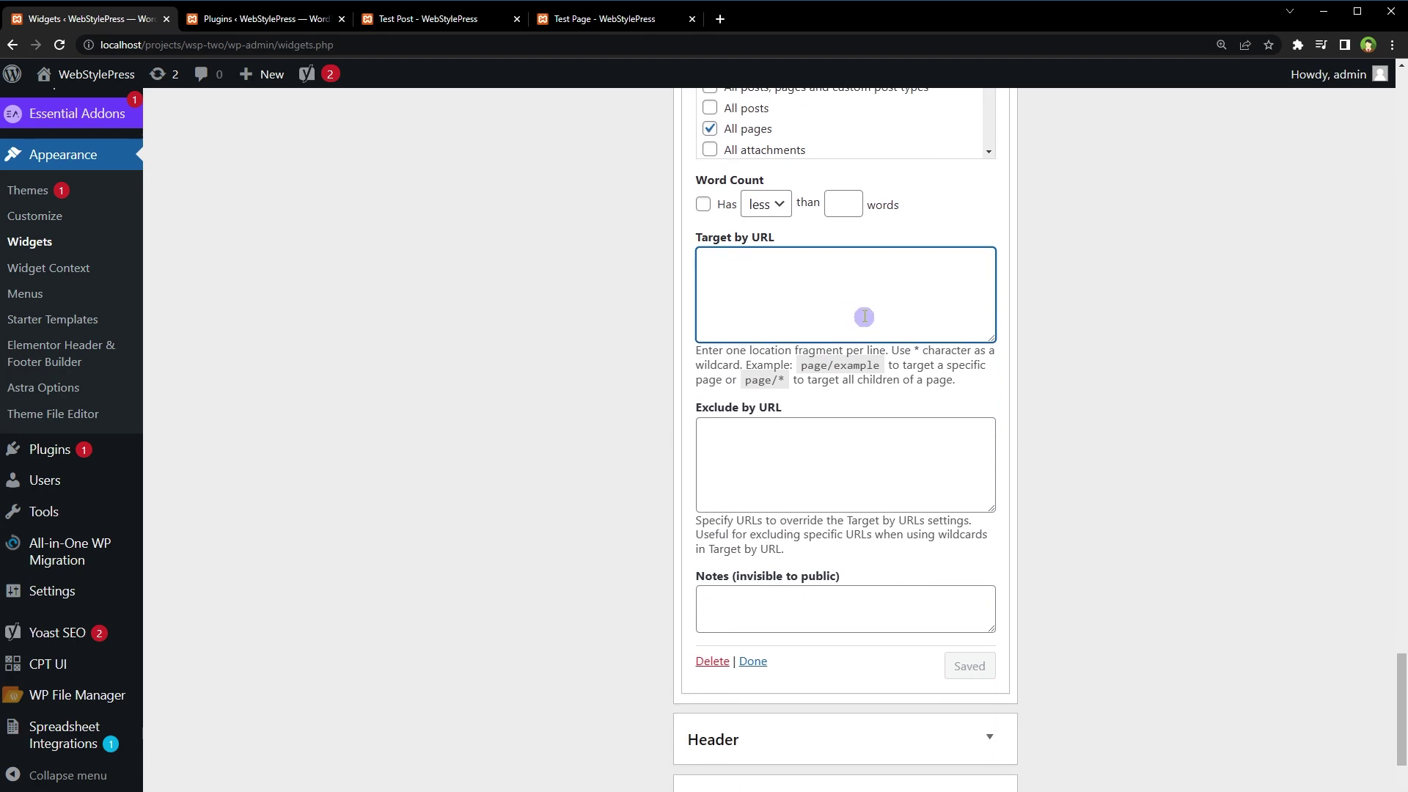
left_click(853, 456)
scroll(1101, 477, "up", 6)
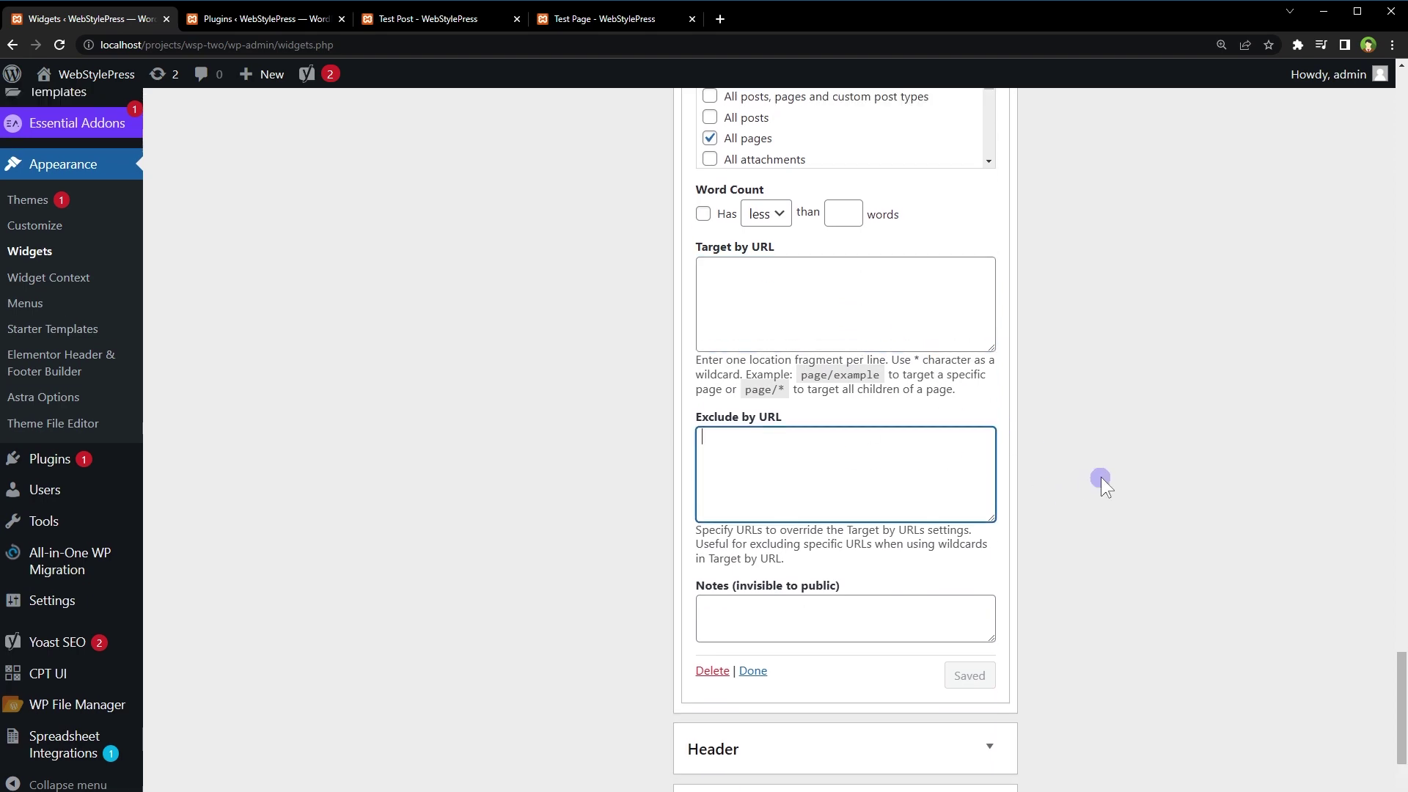